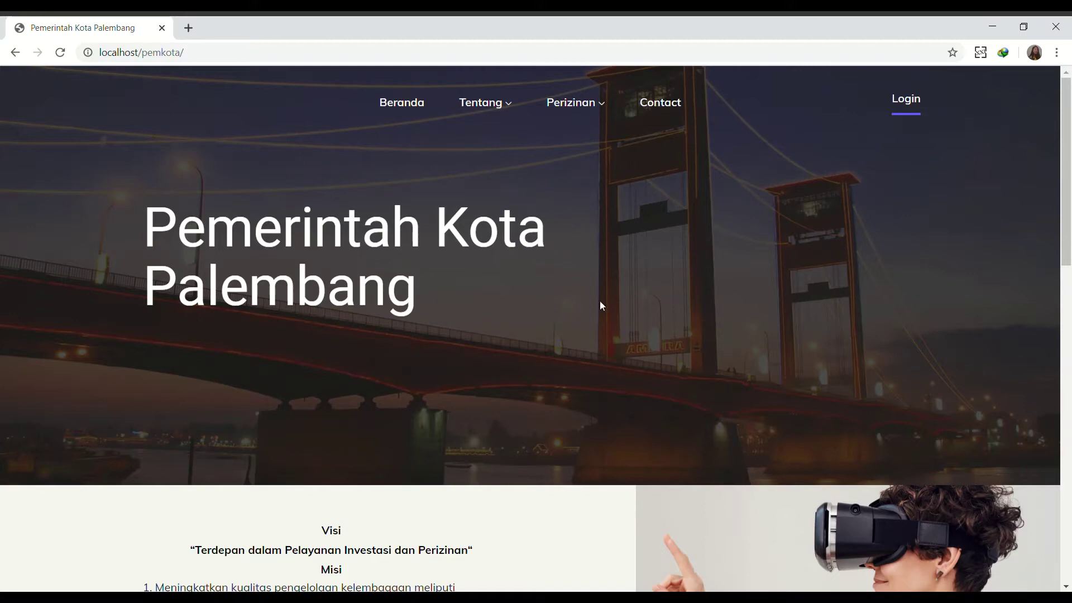
Browse the Tentang menu's vision and organisation pages, then go to the login page.
{"action": "left_click", "coordinate": [507, 106]}
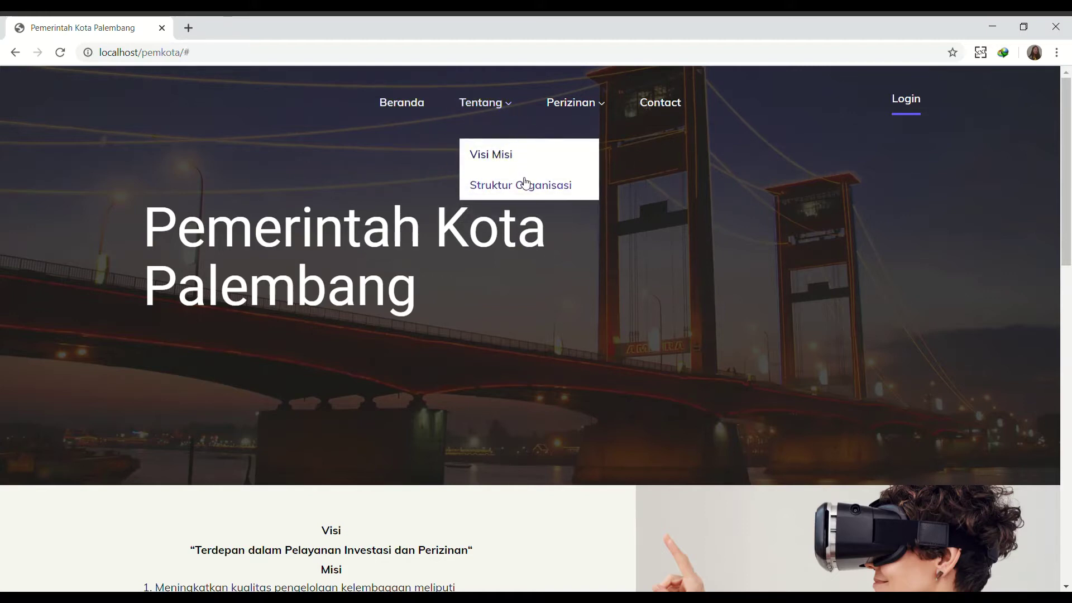
{"action": "mouse_move", "coordinate": [557, 96]}
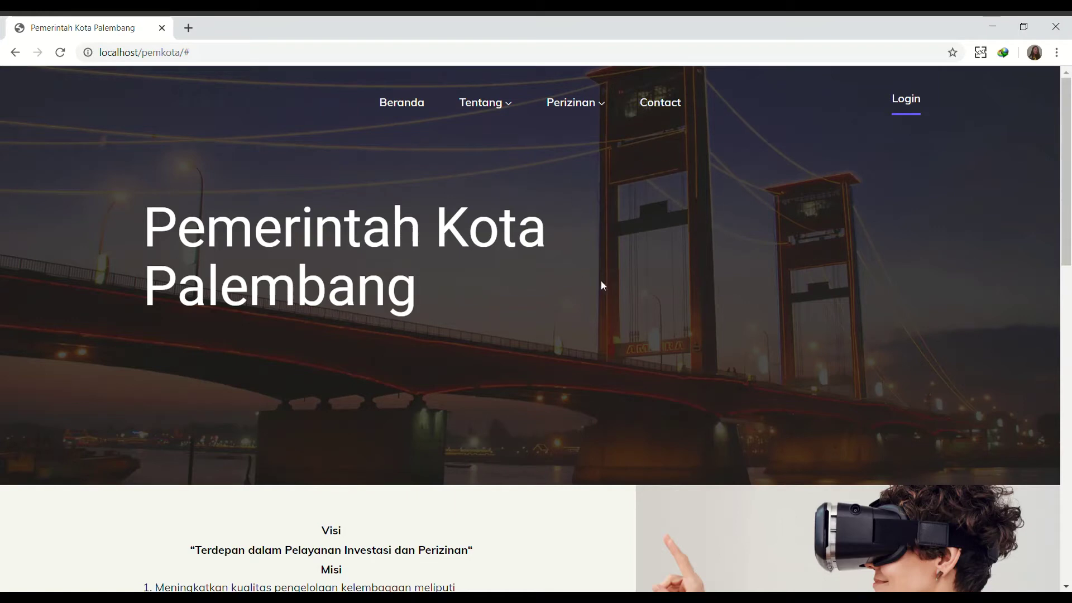
{"action": "left_click", "coordinate": [910, 106]}
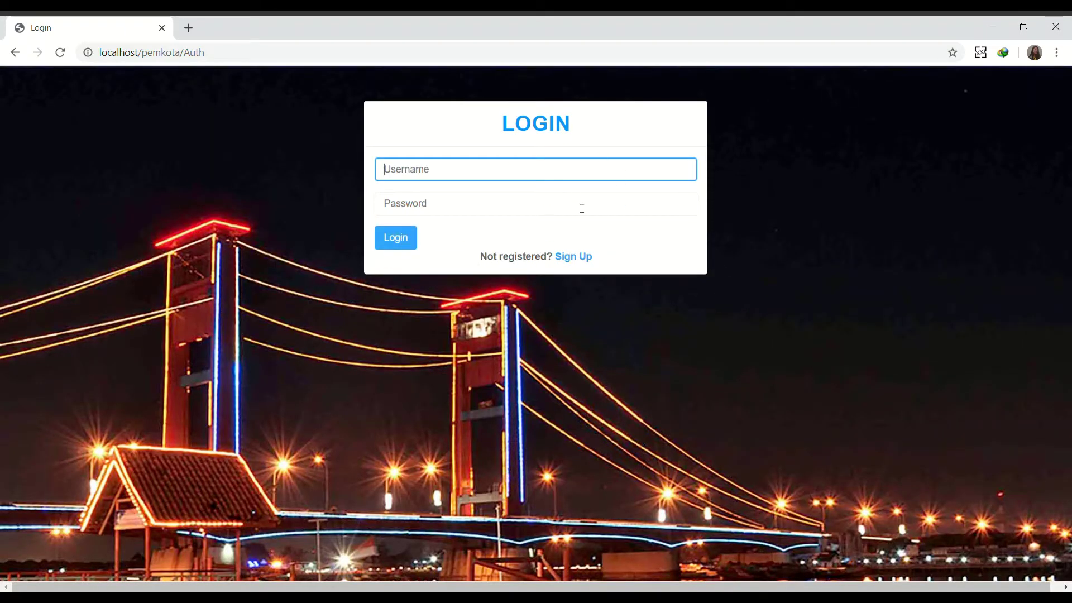
On the registration page, fill in the full name, KTP number and a corrected username.
{"action": "left_click", "coordinate": [575, 258]}
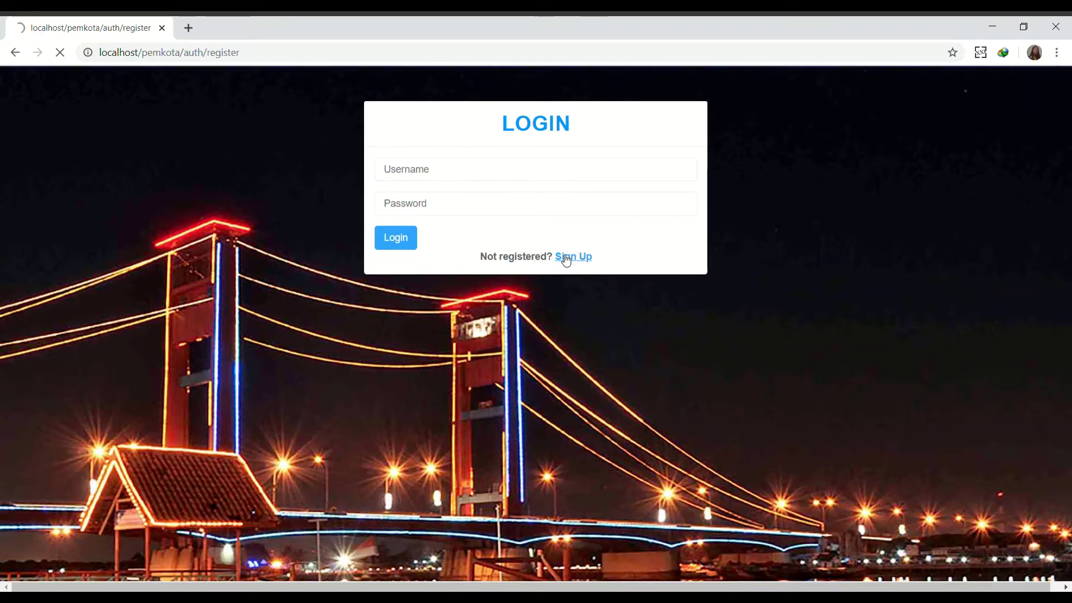
{"action": "type", "text": "h"}
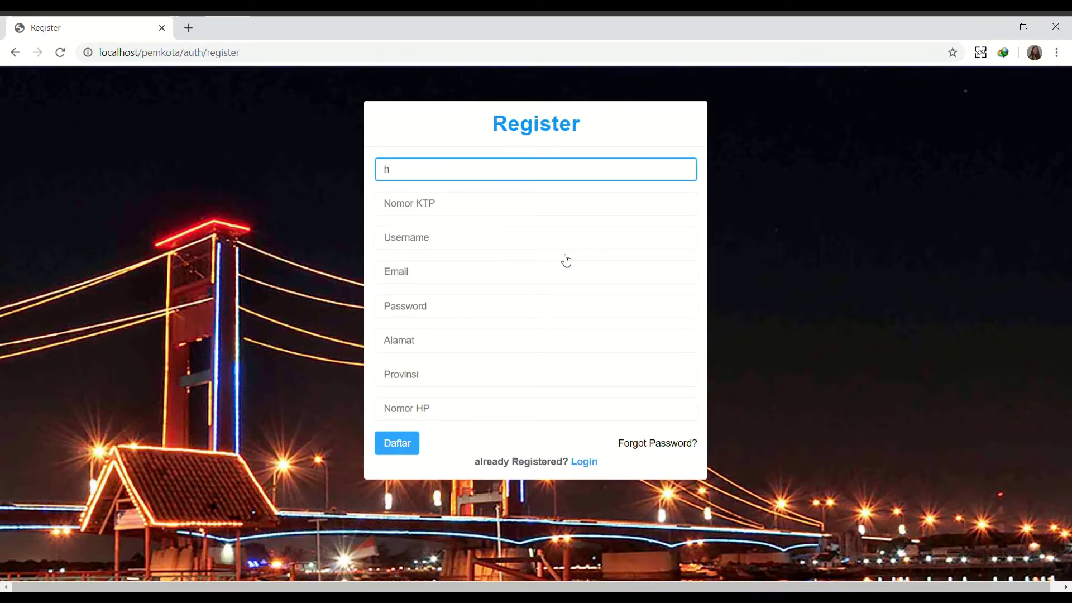
{"action": "left_click", "coordinate": [490, 206]}
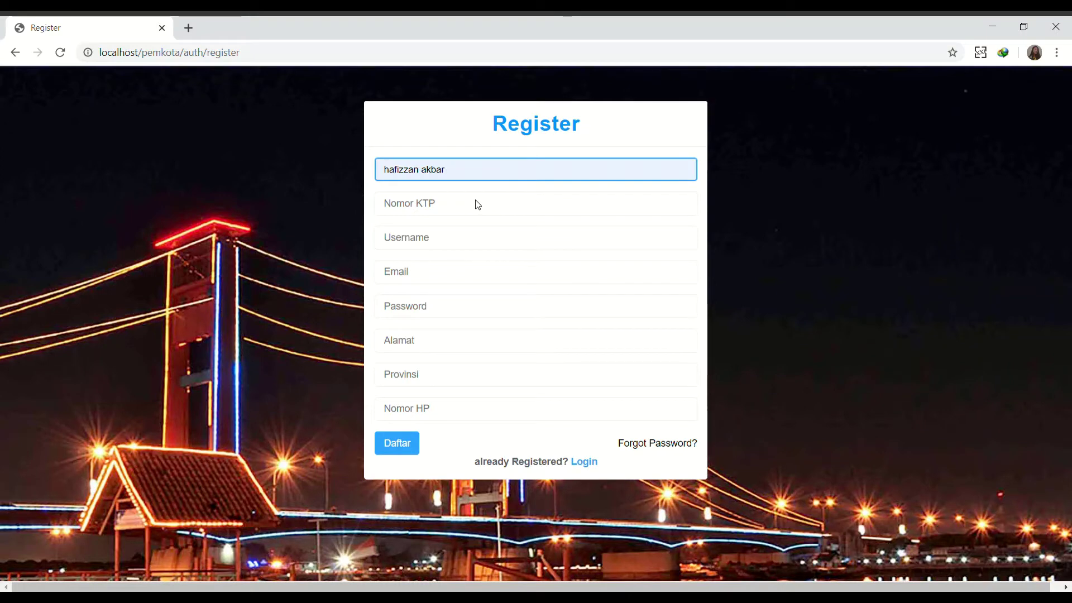
{"action": "left_click", "coordinate": [480, 205]}
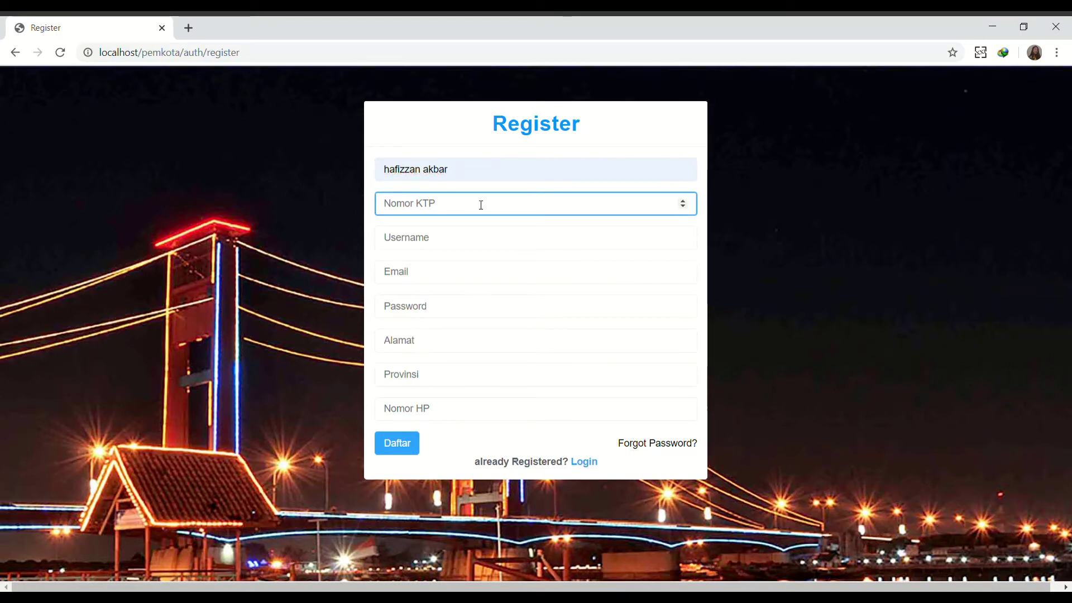
{"action": "left_click", "coordinate": [459, 226]}
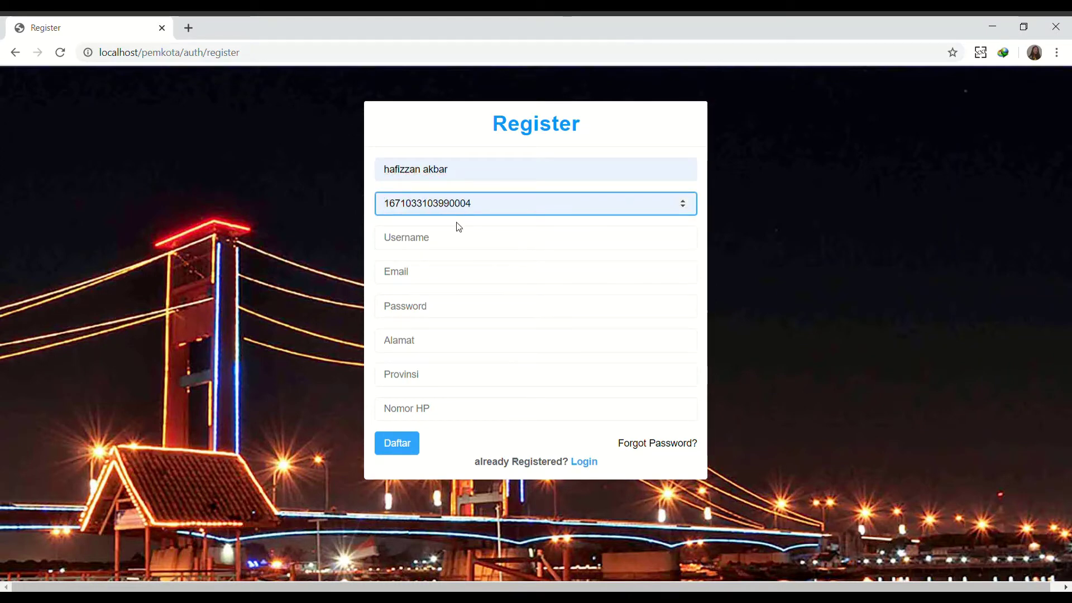
{"action": "left_click", "coordinate": [445, 237]}
{"action": "type", "text": "es"}
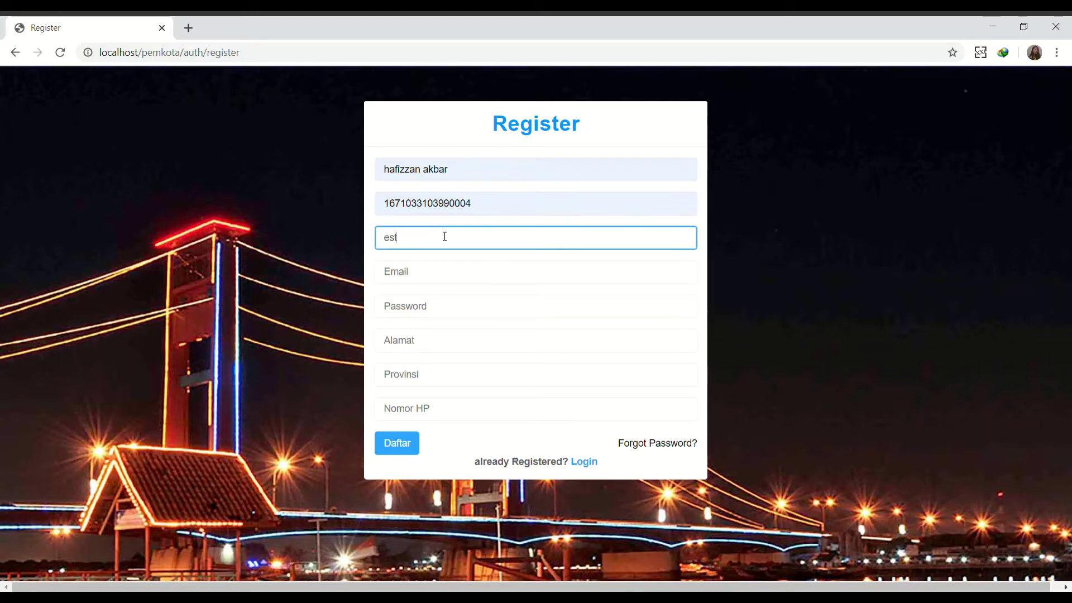
{"action": "type", "text": "t"}
{"action": "key", "text": "BackSpace"}
{"action": "key", "text": "BackSpace"}
{"action": "key", "text": "BackSpace"}
{"action": "type", "text": "asepasep"}
Enter the e-mail, password, address, province 'sumatera selatan' and phone number.
{"action": "key", "text": "Tab"}
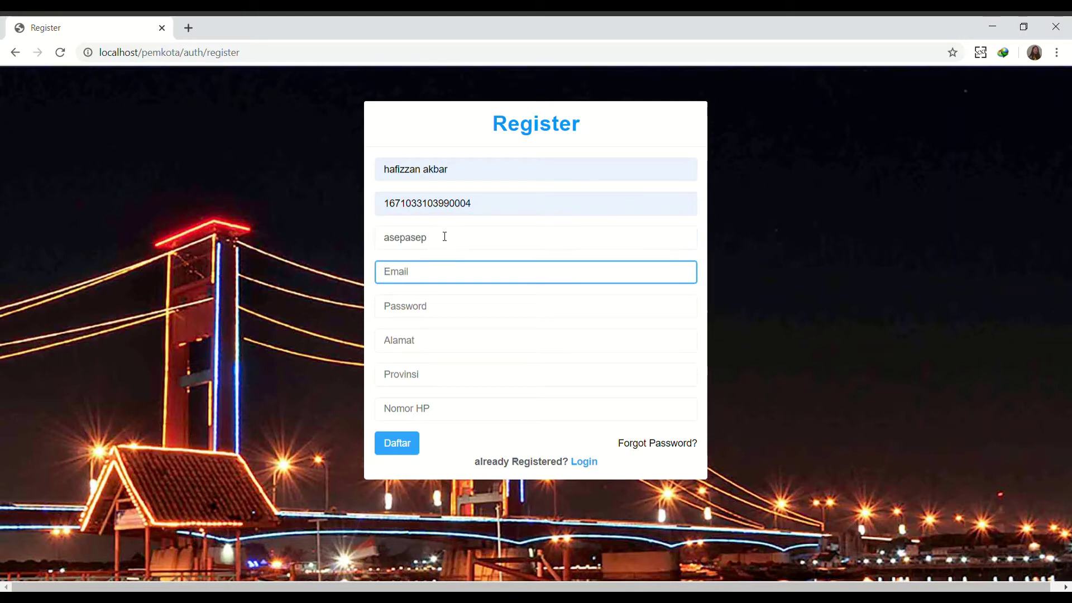
{"action": "key", "text": "Down"}
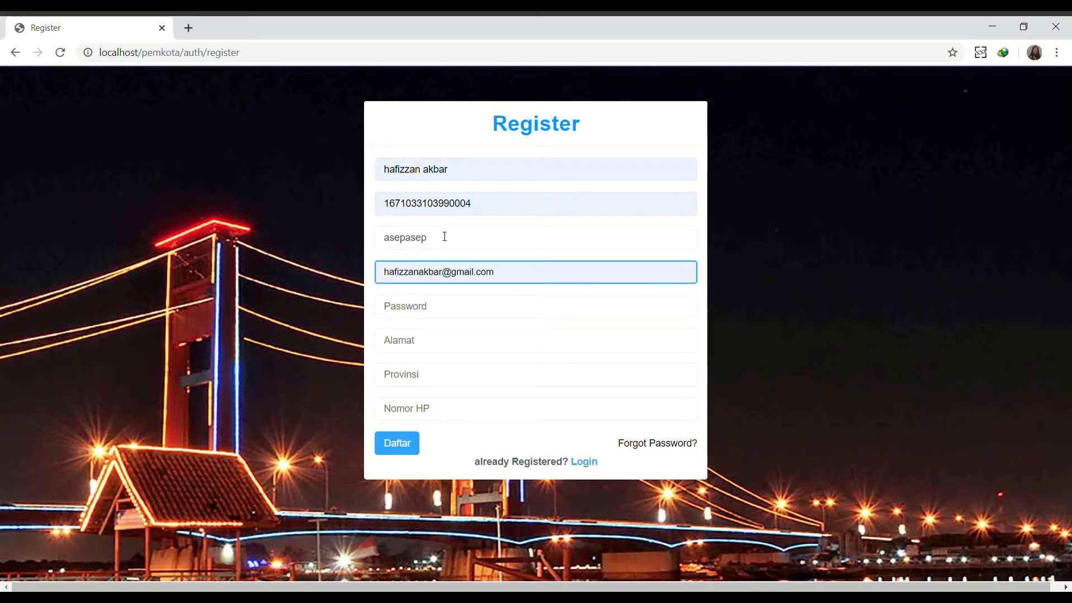
{"action": "key", "text": "Return"}
{"action": "key", "text": "Tab"}
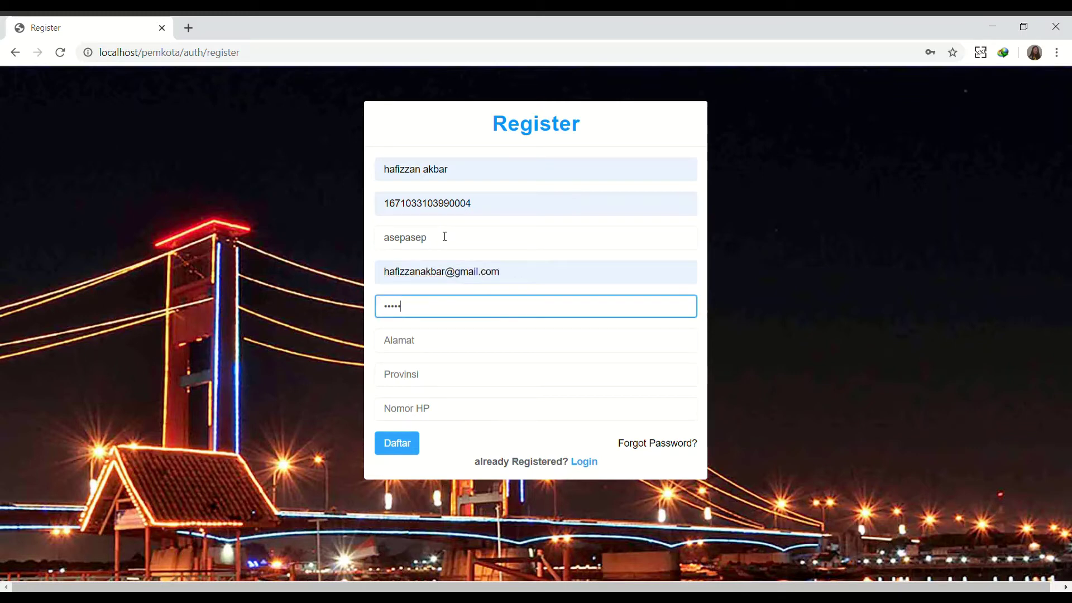
{"action": "key", "text": "Tab"}
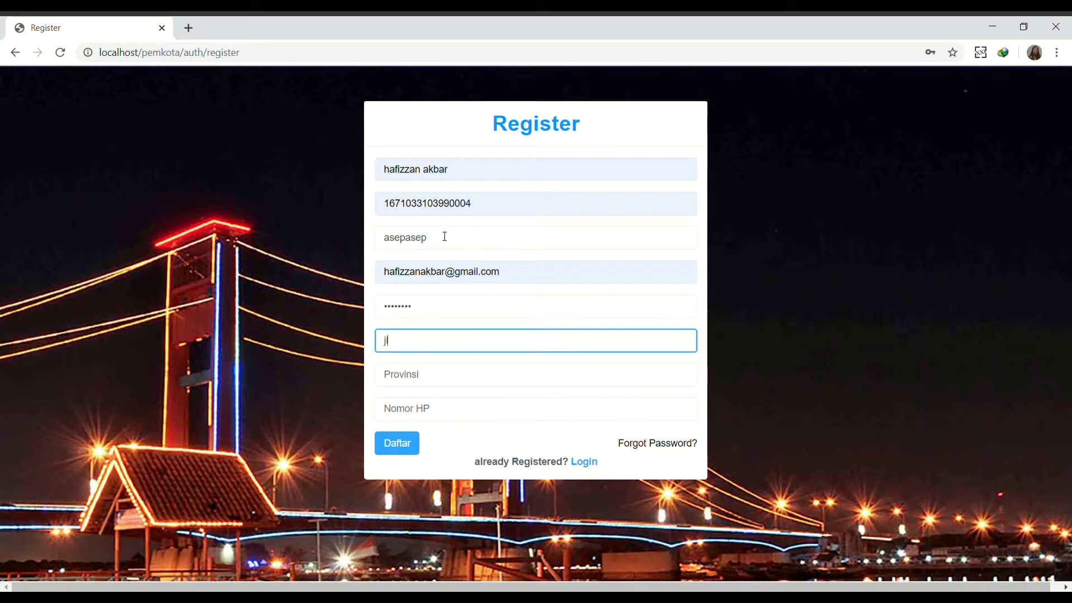
{"action": "key", "text": "Tab"}
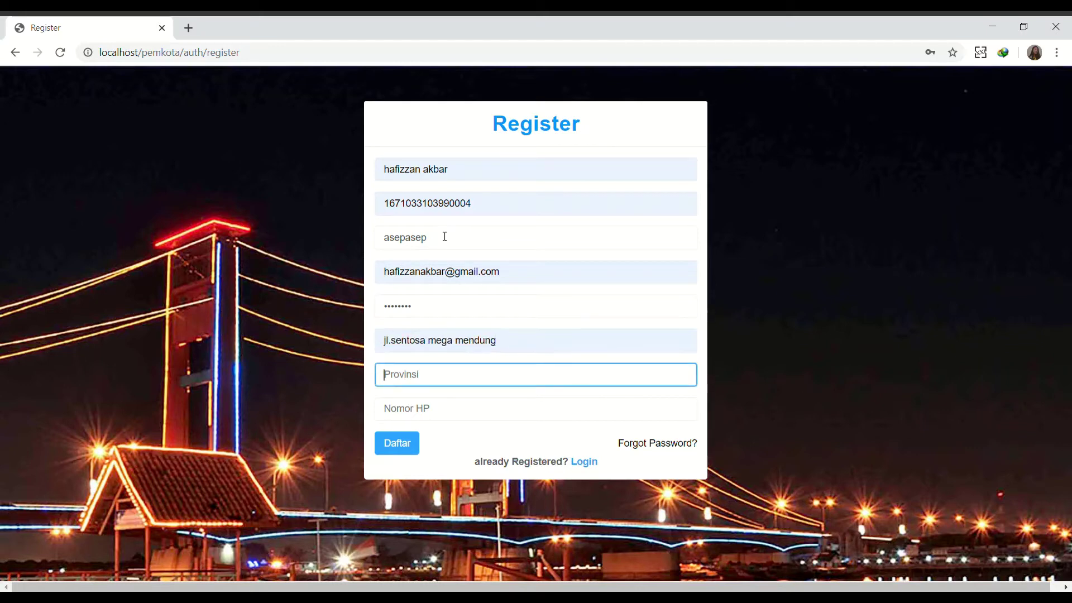
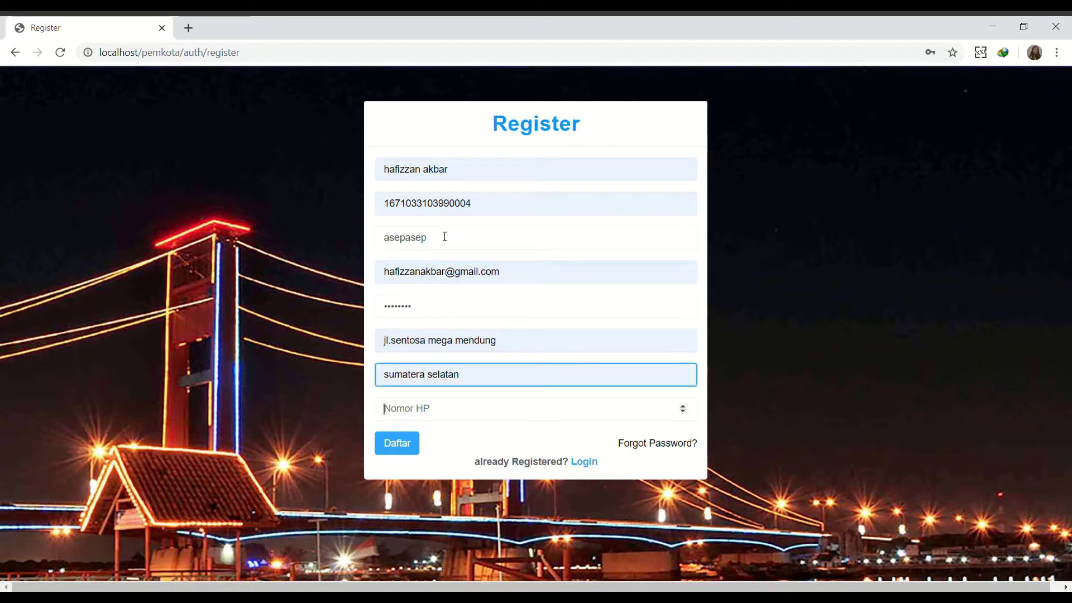
{"action": "key", "text": "Tab"}
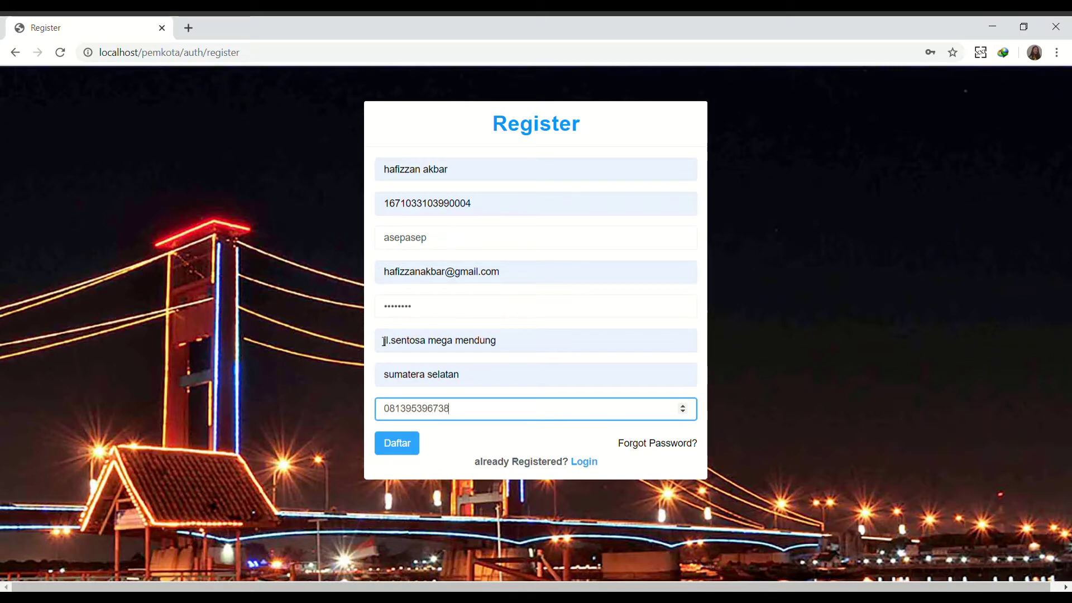
Submit the registration with Daftar, then log in with the new username and password.
{"action": "left_click", "coordinate": [418, 444]}
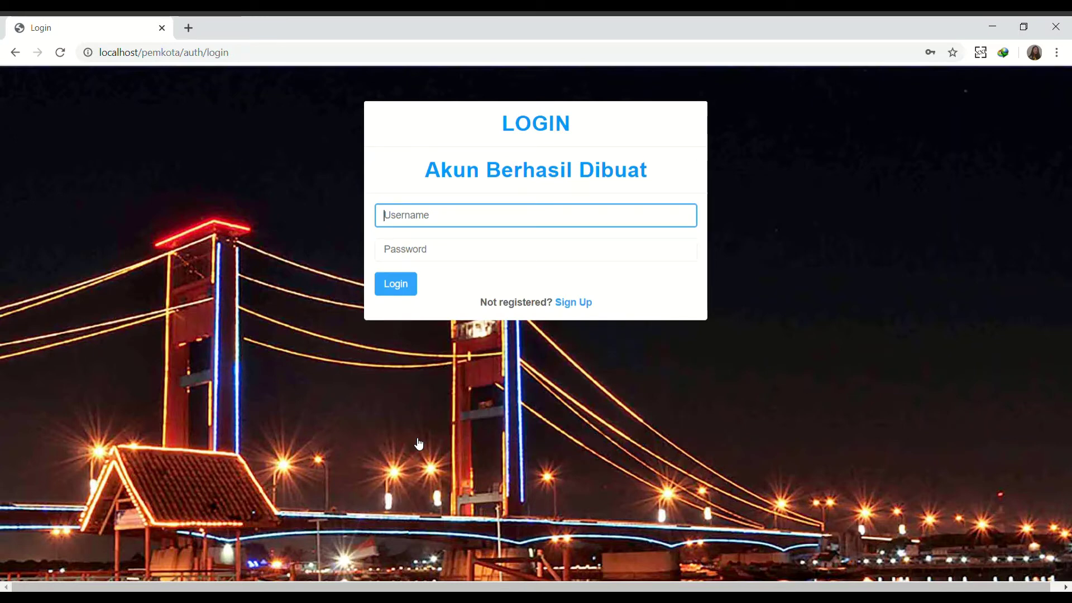
{"action": "key", "text": "Tab"}
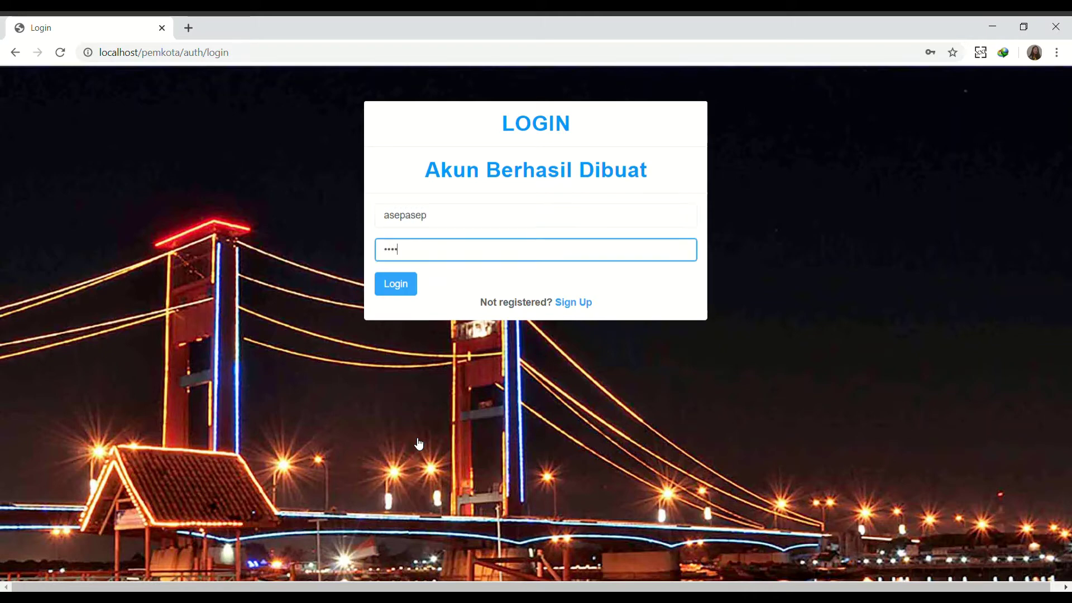
{"action": "key", "text": "Return"}
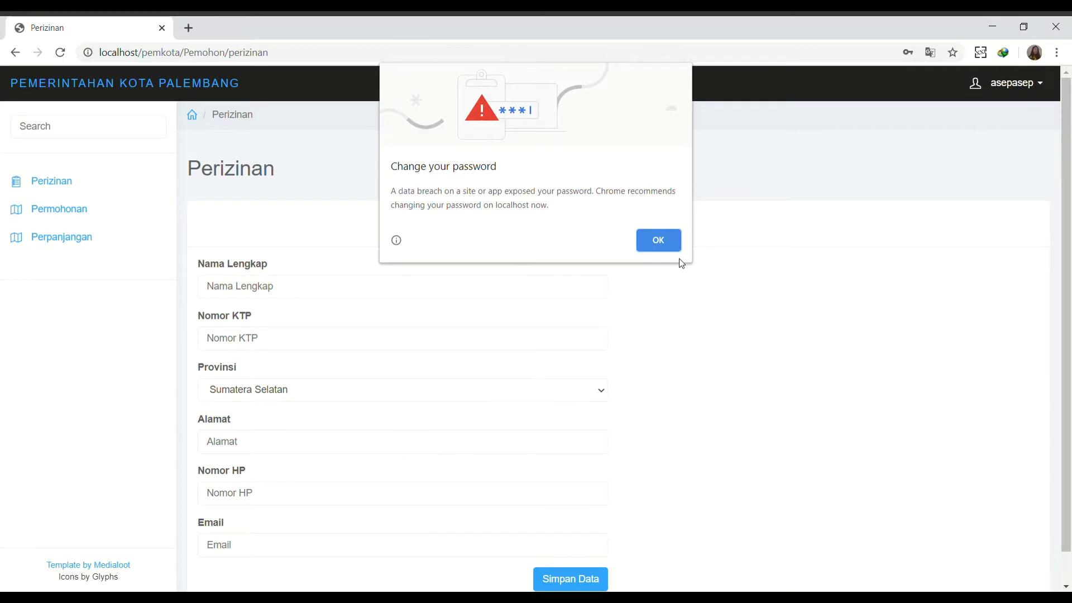
Dismiss the password breach warning and expand the Perizinan, Permohonan and Perpanjangan menus.
{"action": "left_click", "coordinate": [671, 244]}
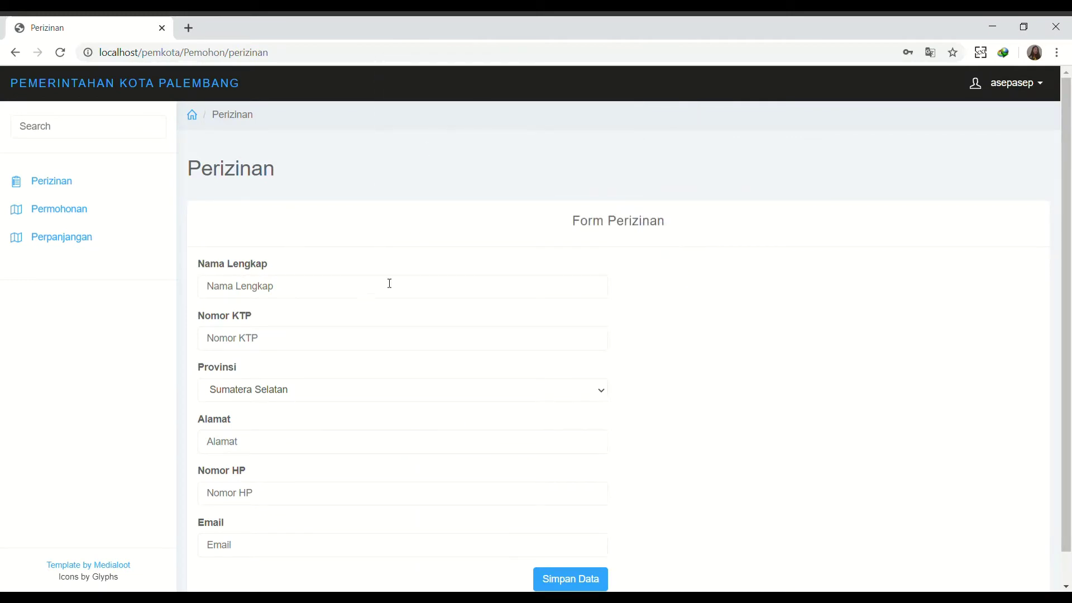
{"action": "left_click", "coordinate": [89, 180]}
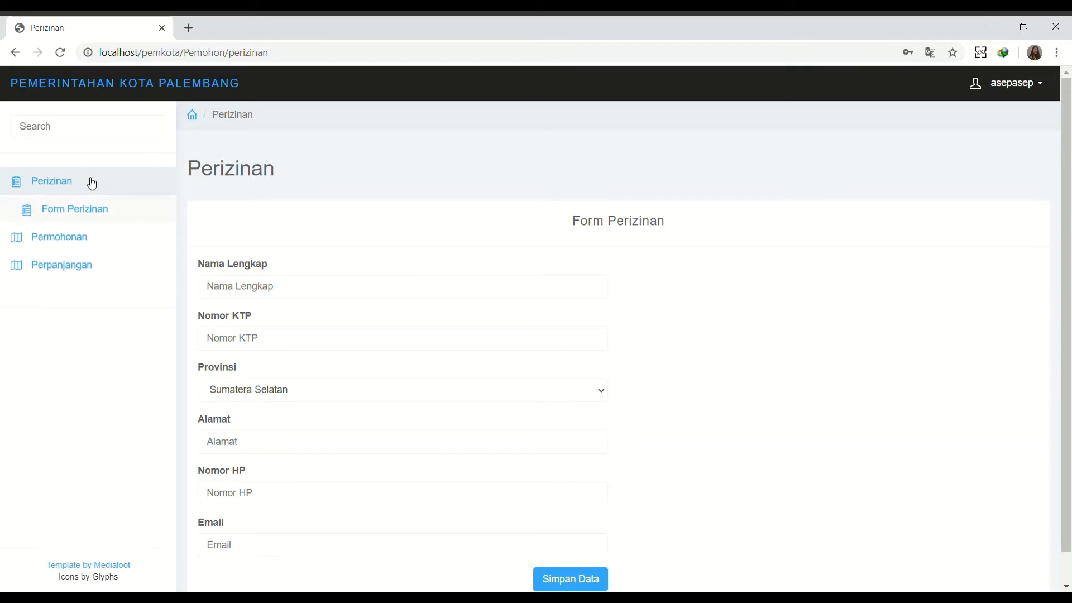
{"action": "left_click", "coordinate": [86, 237]}
{"action": "left_click", "coordinate": [89, 347]}
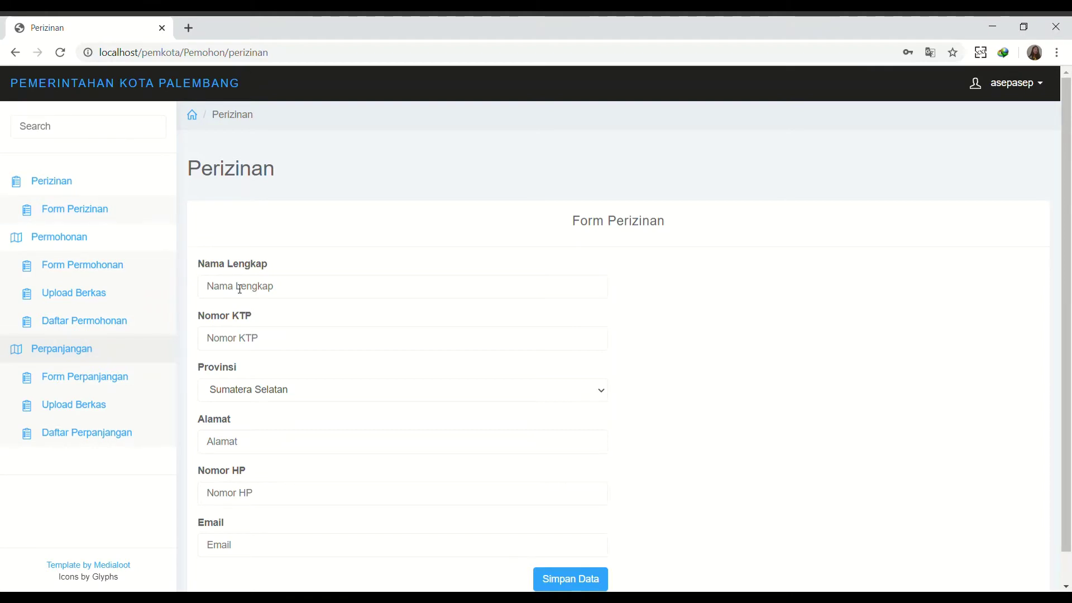
Fill the Perizinan form with the applicant's name, KTP, address, phone and e-mail, then submit it.
{"action": "left_click", "coordinate": [240, 287]}
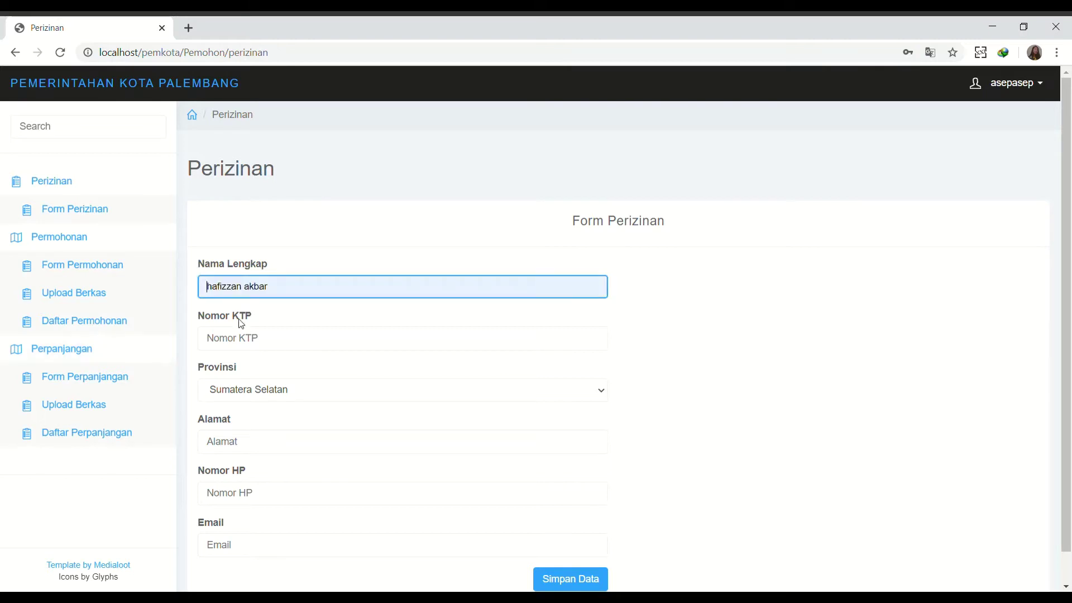
{"action": "left_click", "coordinate": [240, 341]}
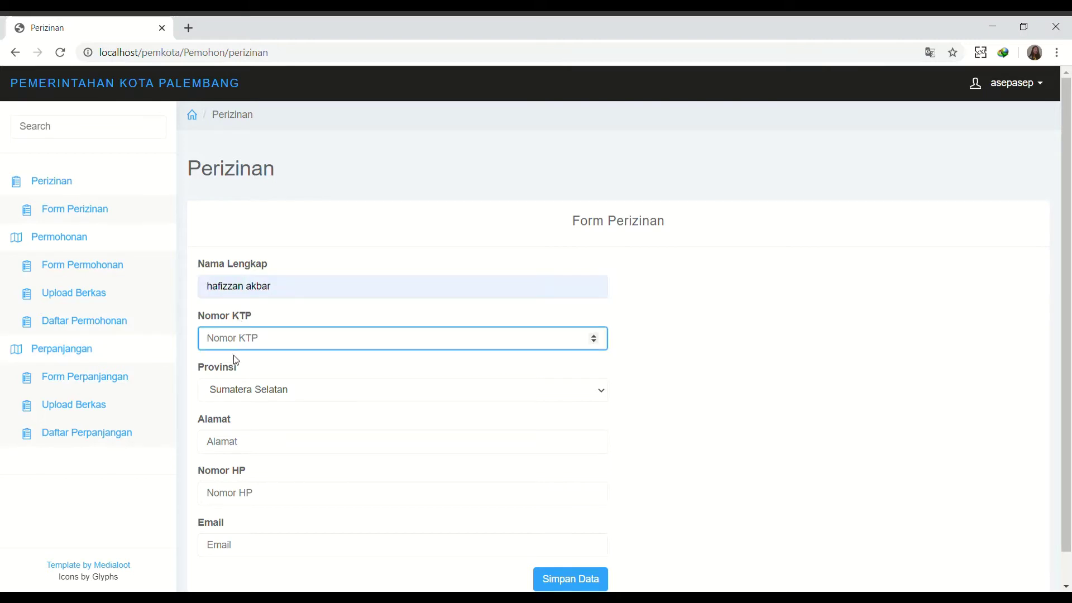
{"action": "key", "text": "ctrl+v"}
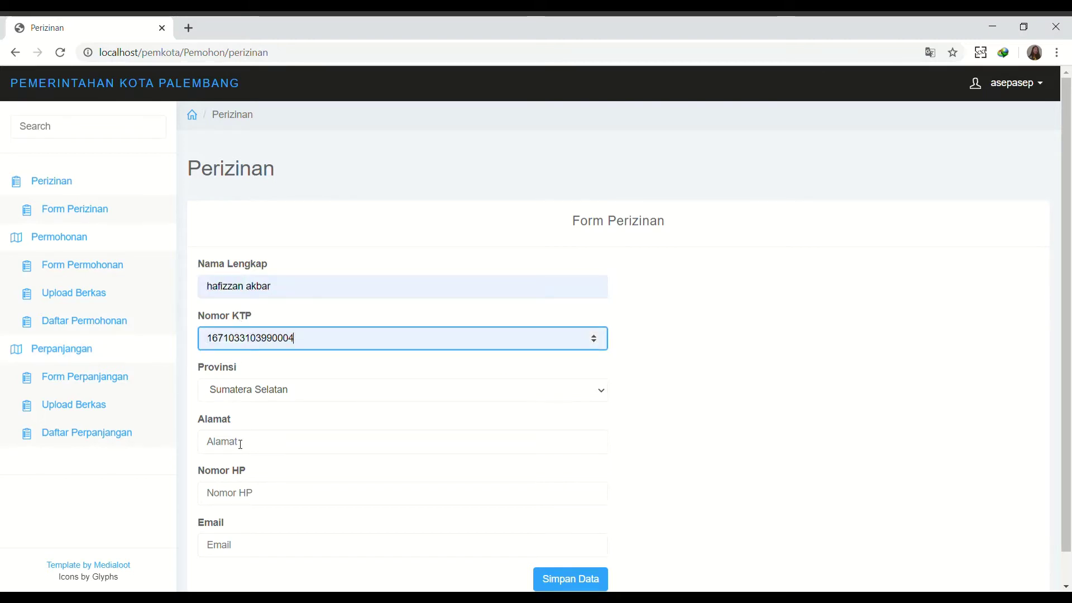
{"action": "left_click", "coordinate": [241, 444]}
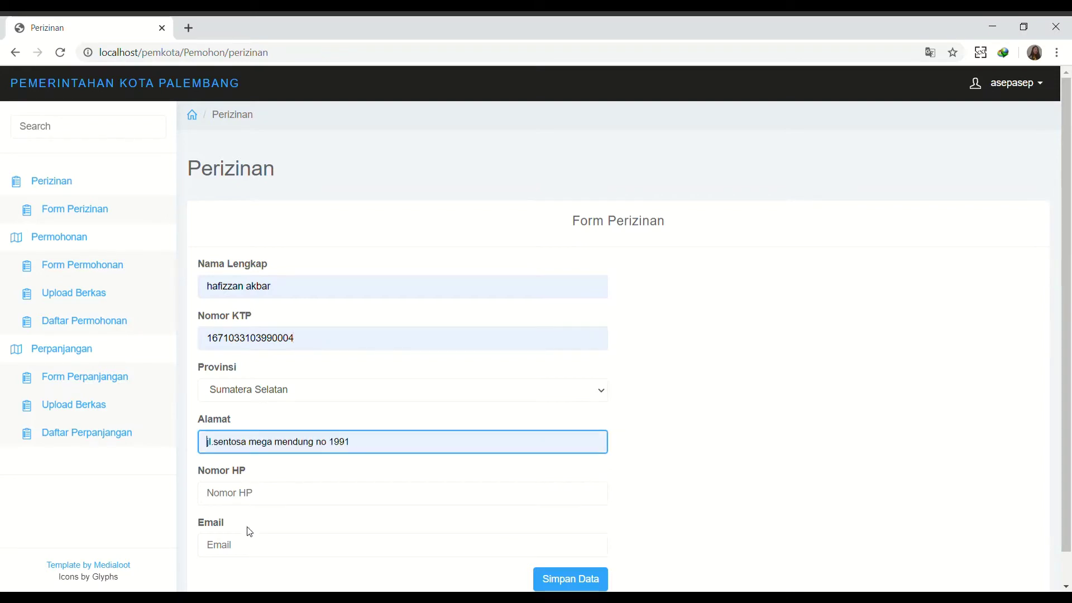
{"action": "left_click", "coordinate": [256, 494]}
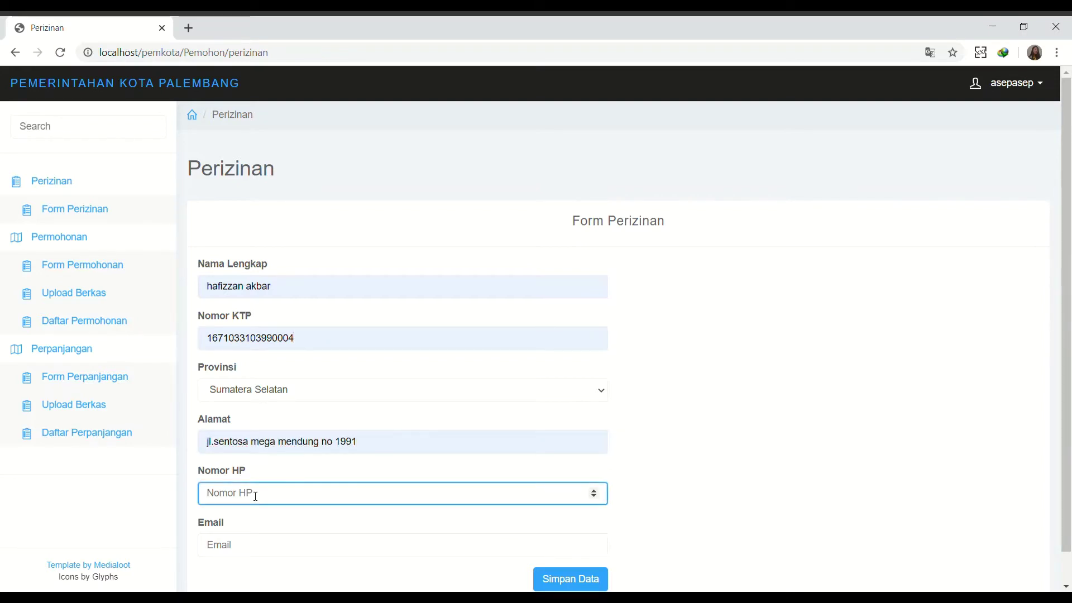
{"action": "left_click", "coordinate": [239, 551]}
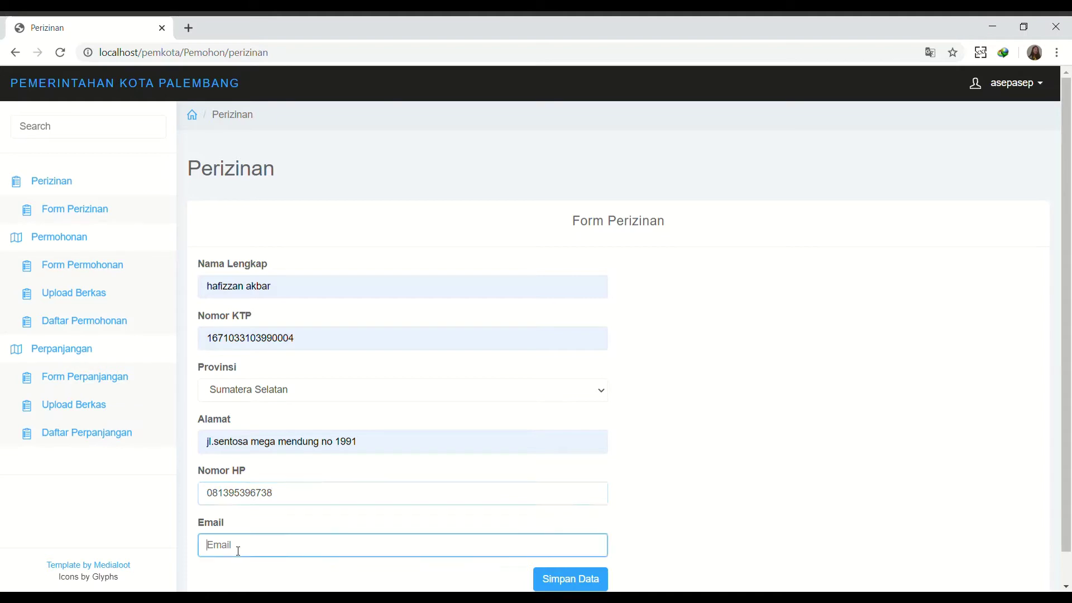
{"action": "left_click", "coordinate": [239, 488]}
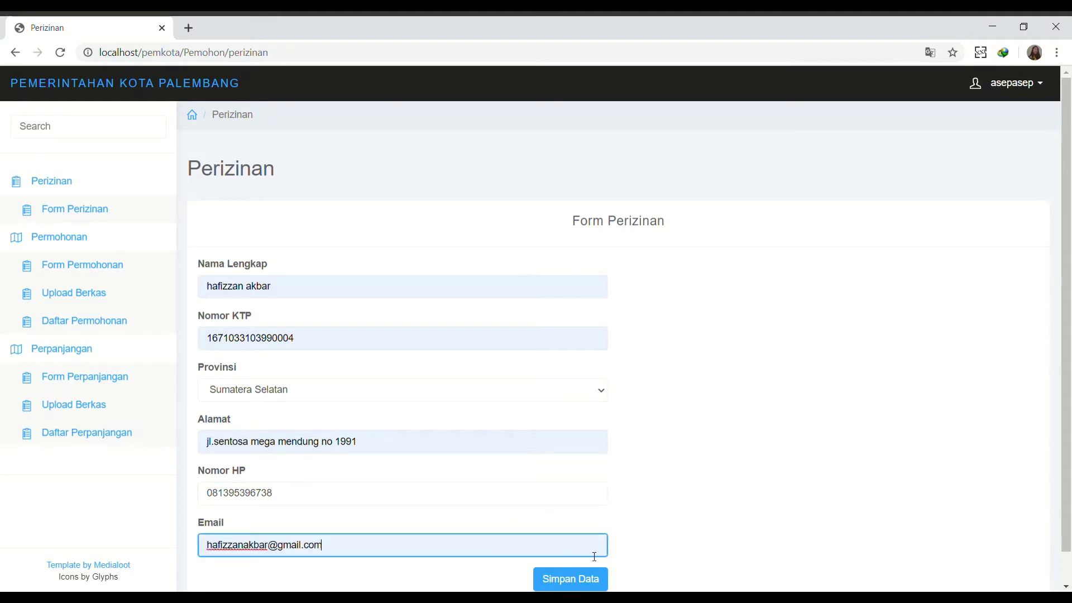
{"action": "left_click", "coordinate": [581, 576]}
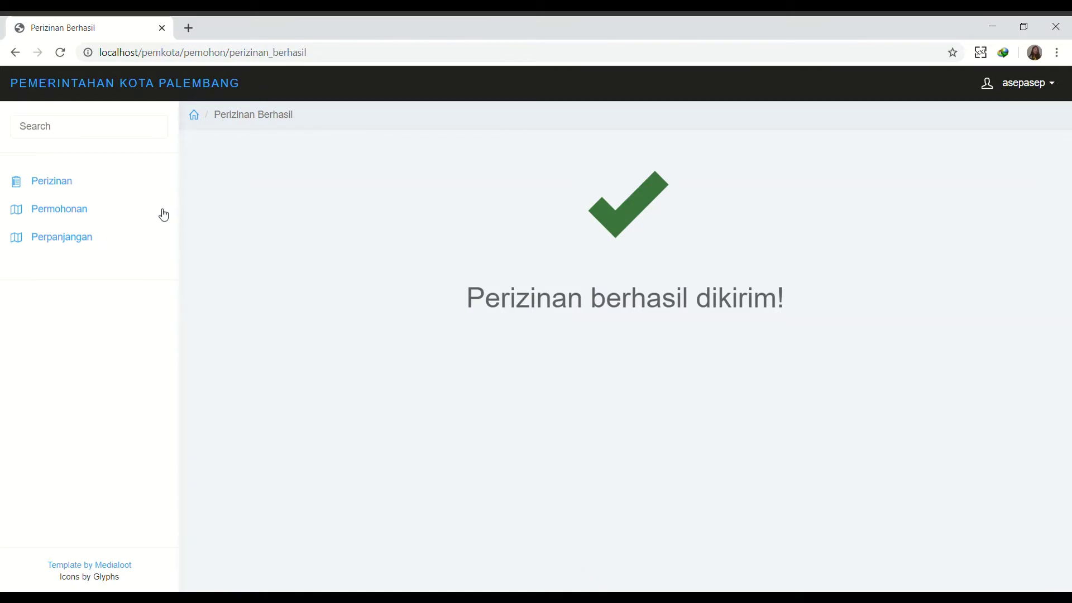
Open Form Permohonan, choose Tidak for existing IMB and keep Perorangan.
{"action": "left_click", "coordinate": [119, 208]}
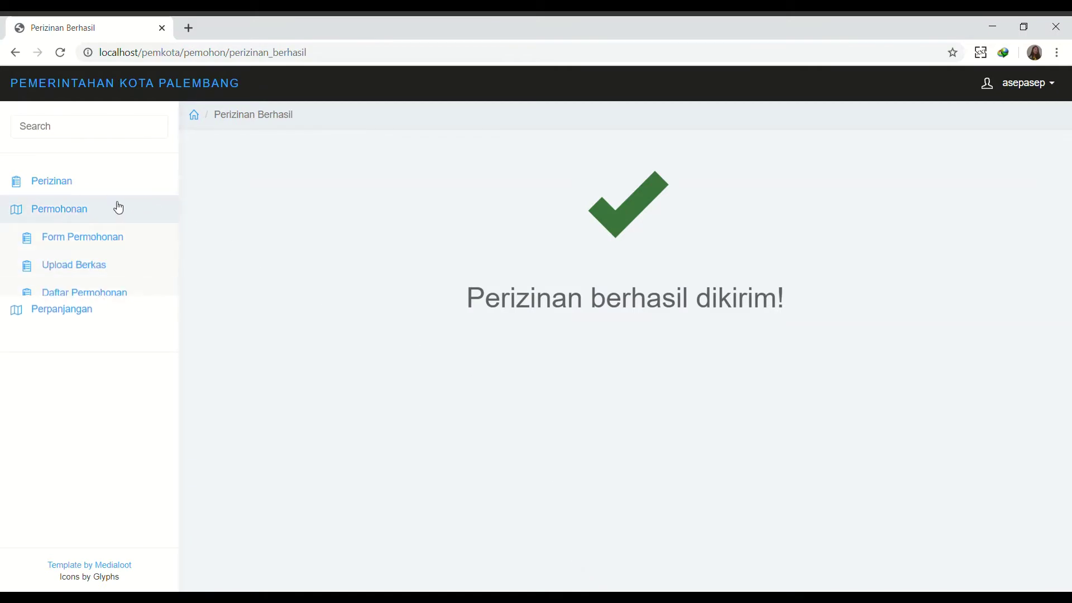
{"action": "left_click", "coordinate": [127, 240]}
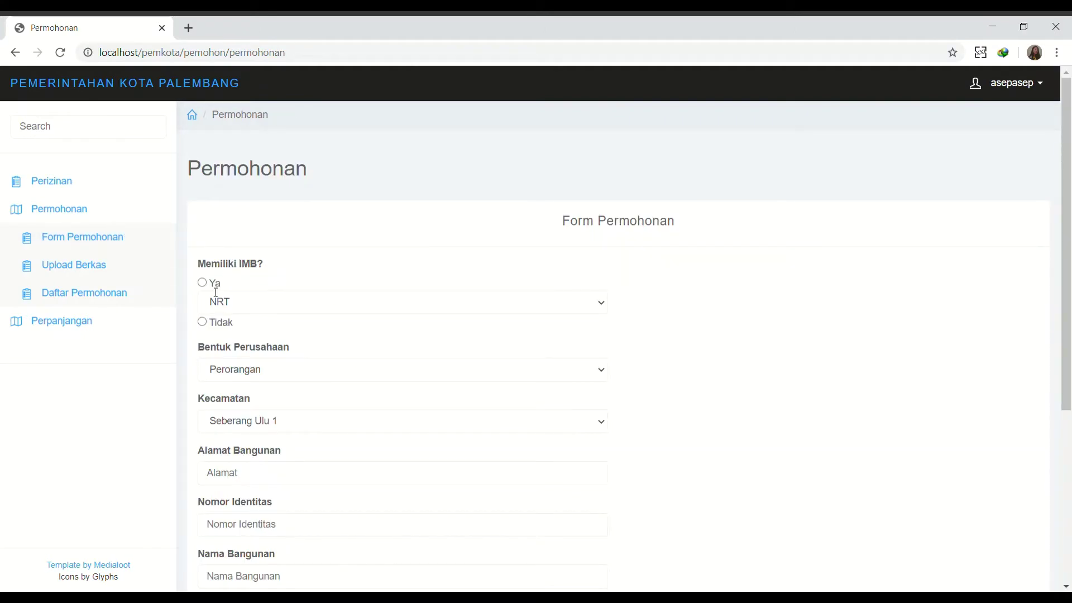
{"action": "left_click", "coordinate": [224, 307]}
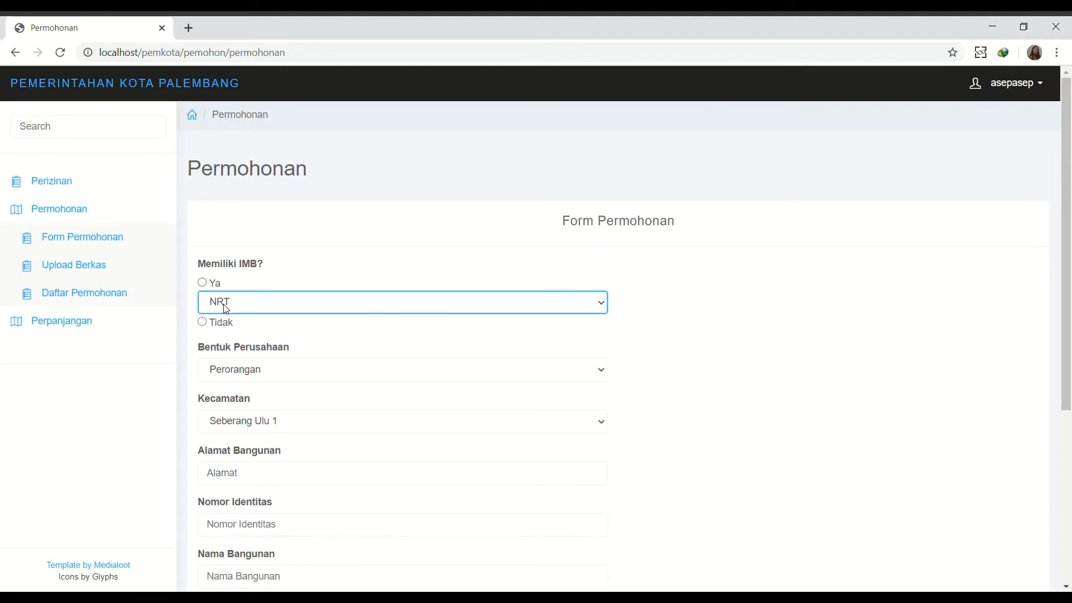
{"action": "left_click", "coordinate": [244, 290]}
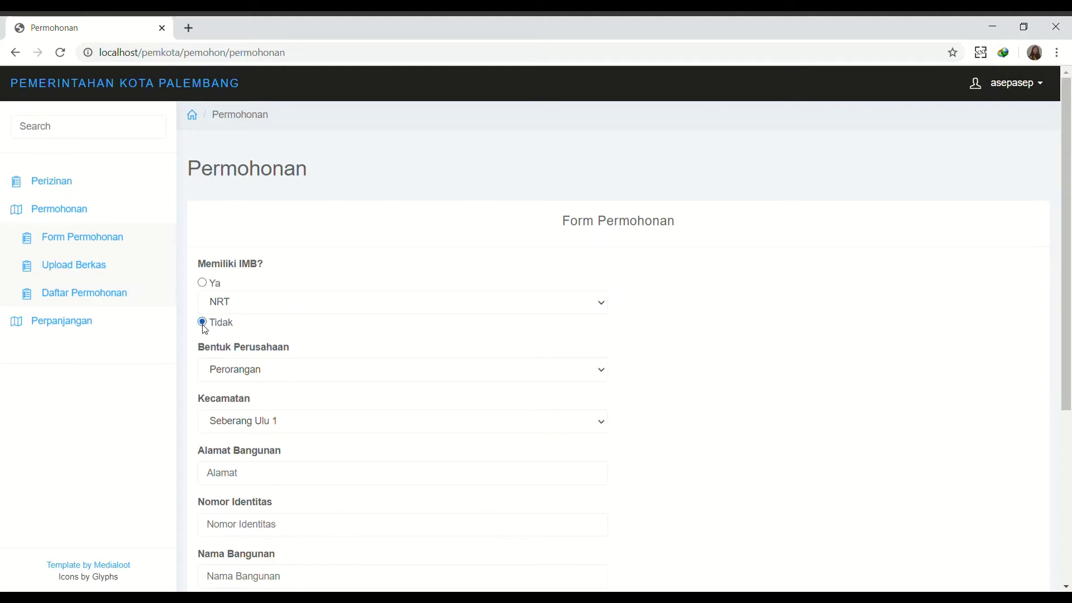
{"action": "left_click", "coordinate": [243, 371]}
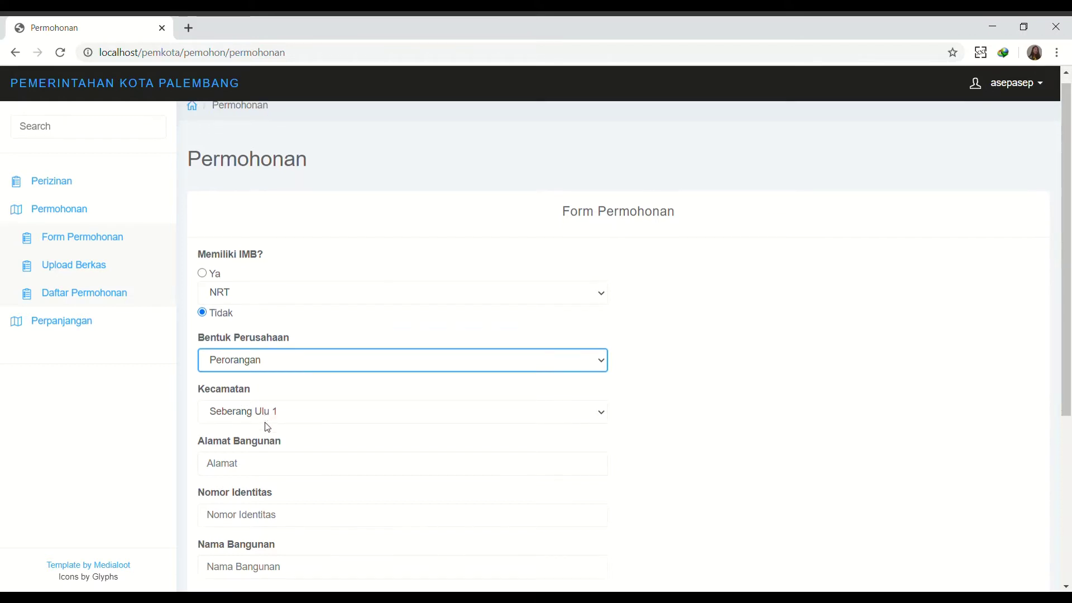
{"action": "scroll", "coordinate": [268, 426], "scroll_direction": "down", "scroll_amount": 3}
{"action": "left_click", "coordinate": [262, 292]}
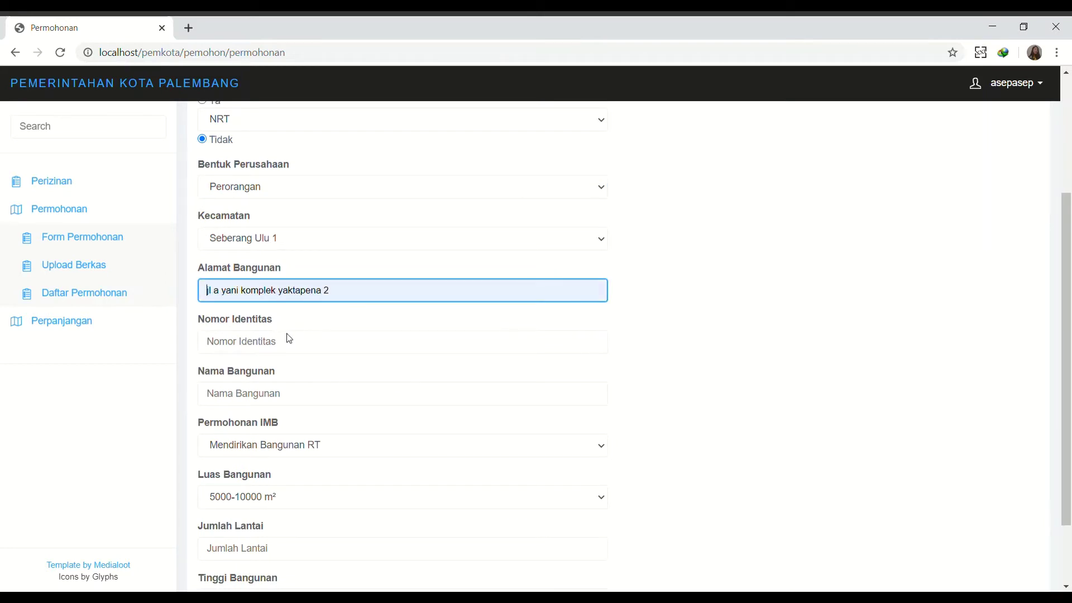
{"action": "left_click", "coordinate": [279, 355]}
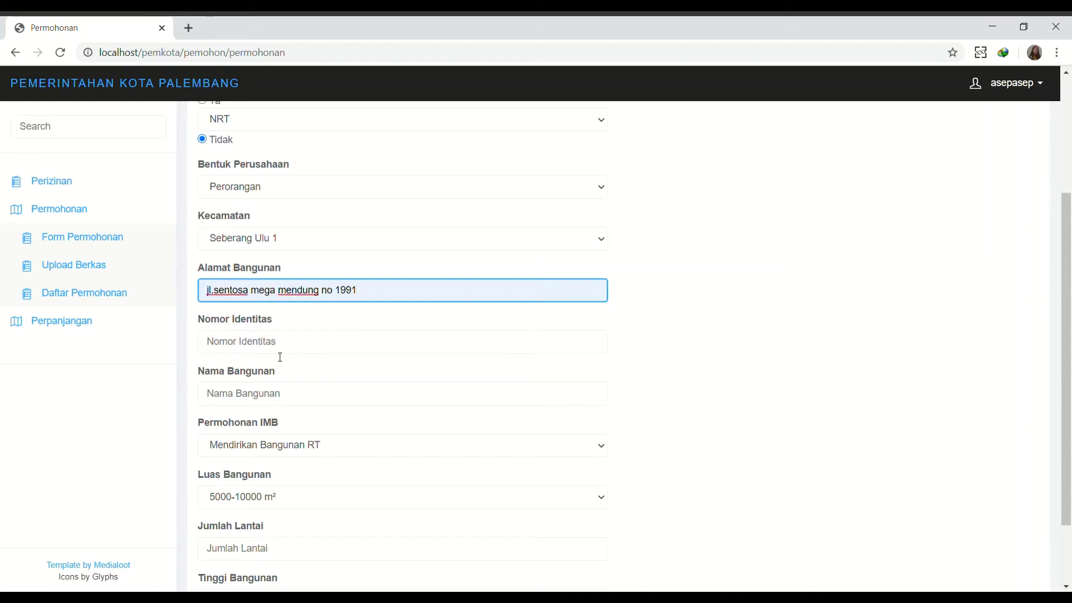
{"action": "left_click", "coordinate": [280, 356]}
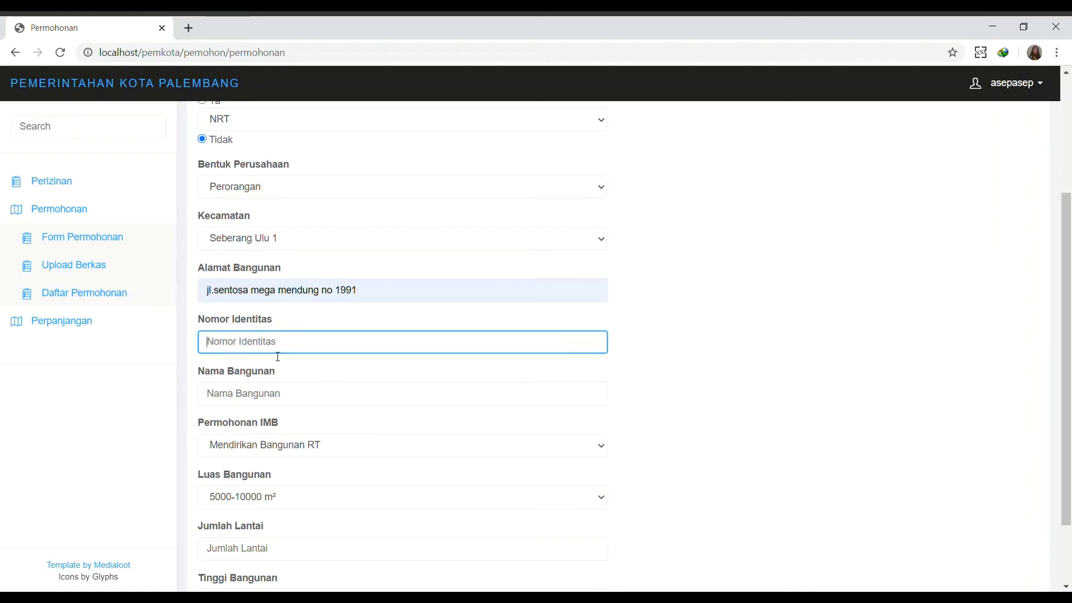
{"action": "key", "text": "Tab"}
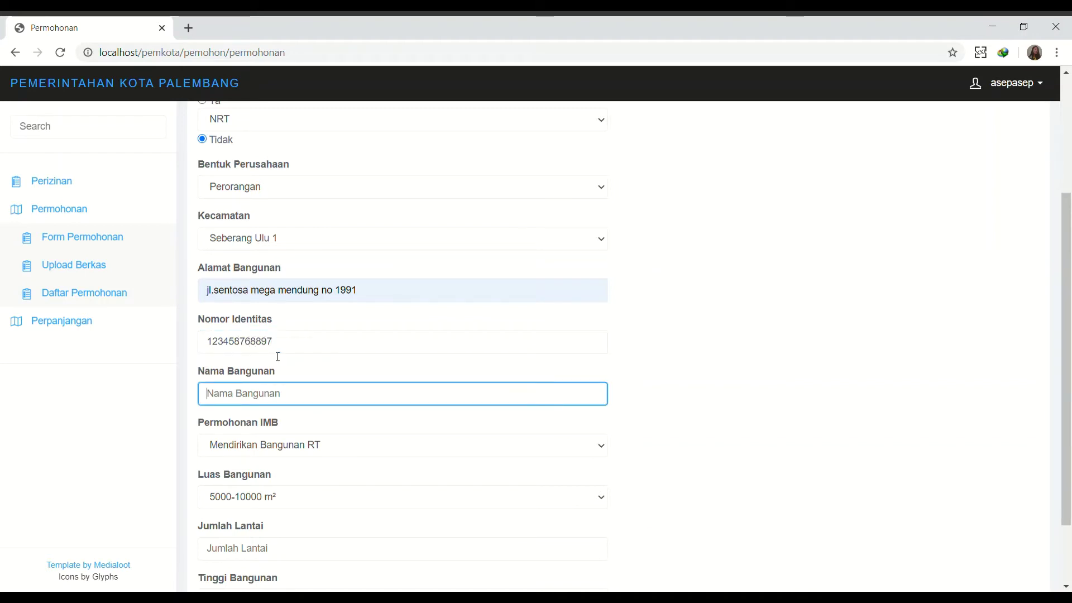
{"action": "key", "text": "Down"}
{"action": "key", "text": "Return"}
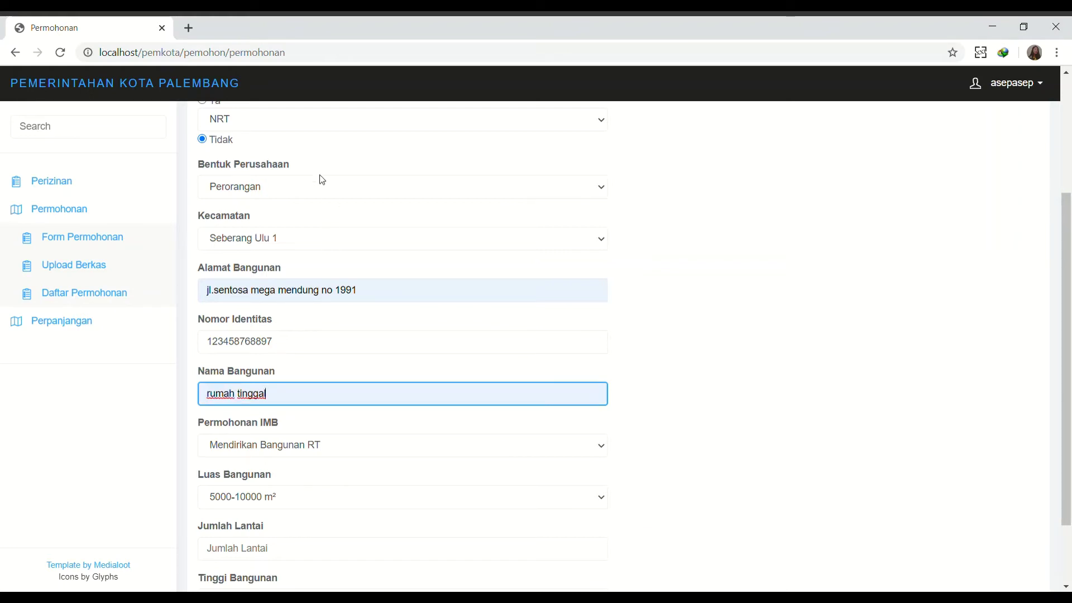
Keep Mendirikan Bangunan RT and 5000-10000 m², set 2 floors and height 150, then save.
{"action": "left_click", "coordinate": [291, 180]}
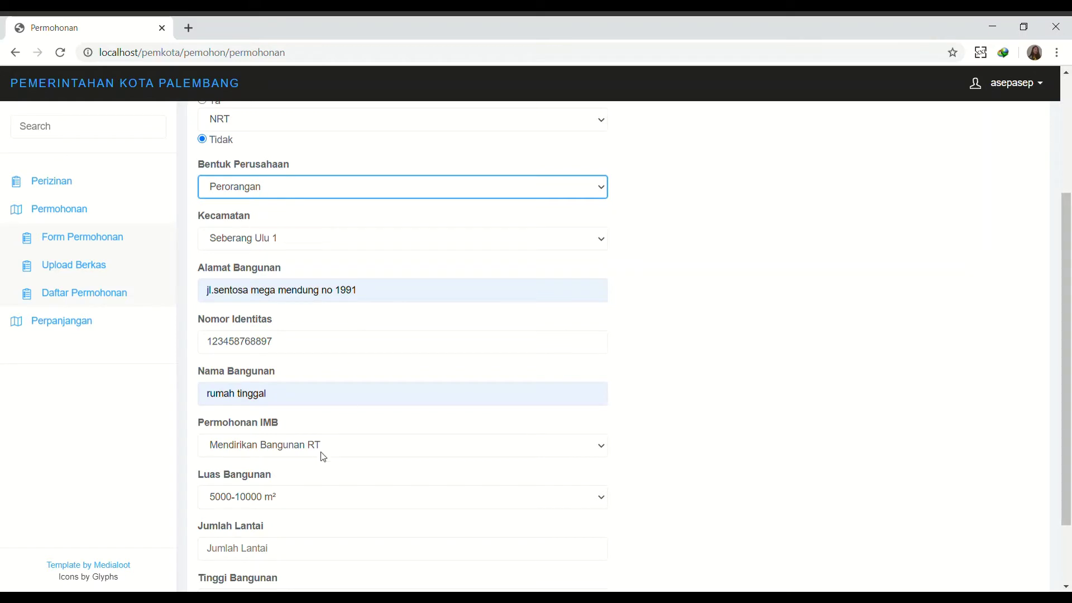
{"action": "left_click", "coordinate": [266, 452]}
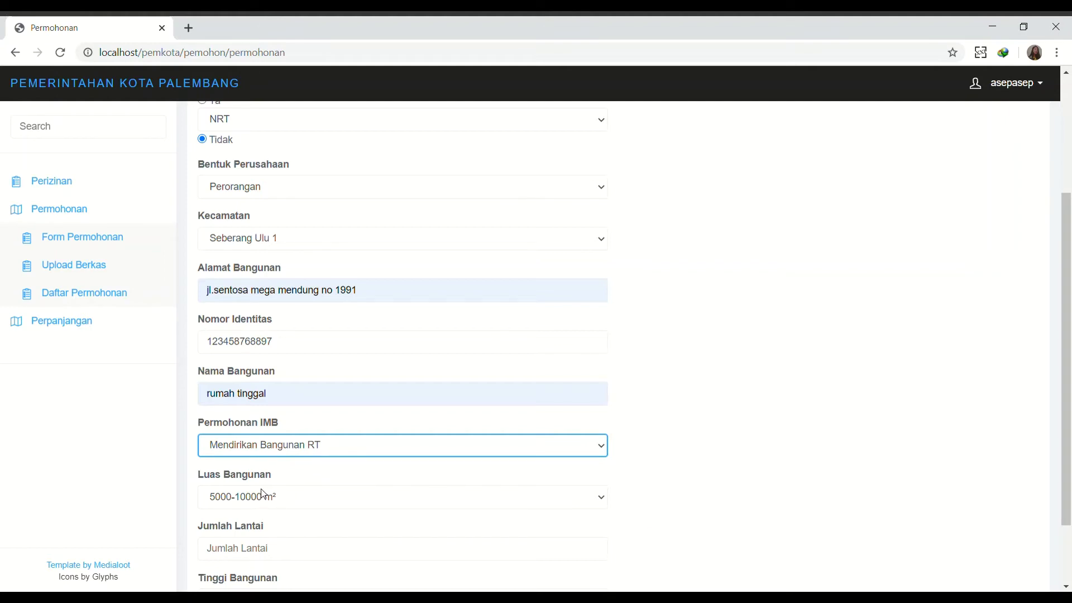
{"action": "scroll", "coordinate": [261, 486], "scroll_direction": "down", "scroll_amount": 1}
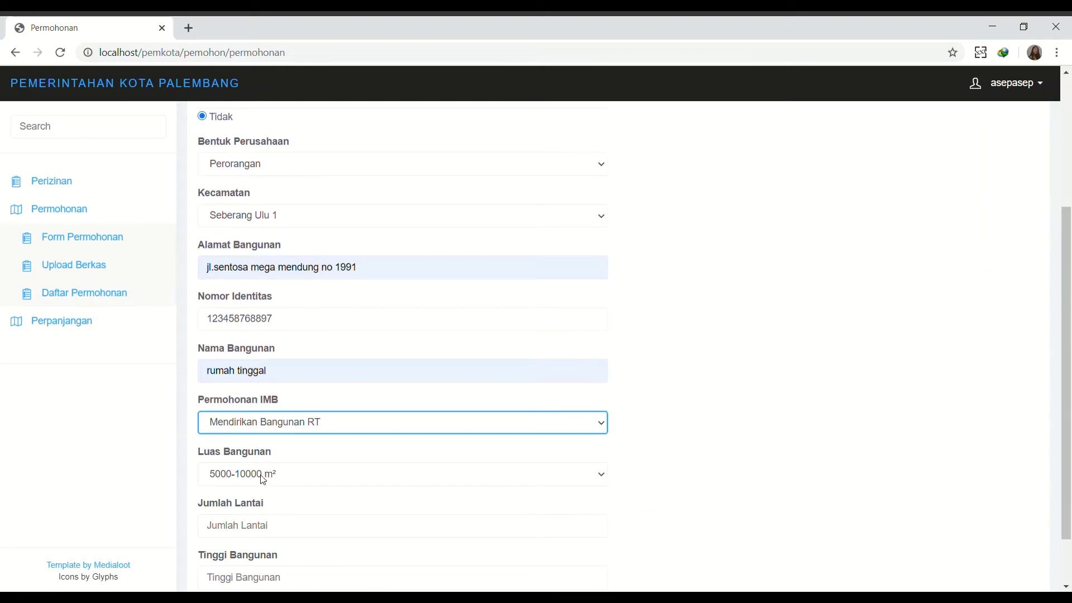
{"action": "left_click", "coordinate": [264, 479]}
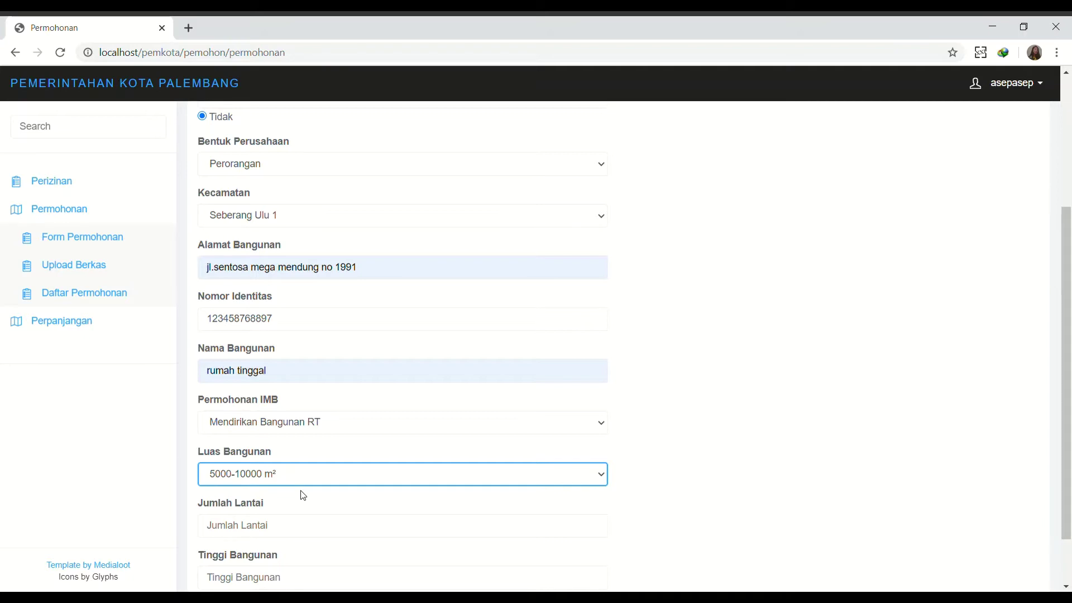
{"action": "left_click", "coordinate": [260, 523]}
{"action": "type", "text": "2"}
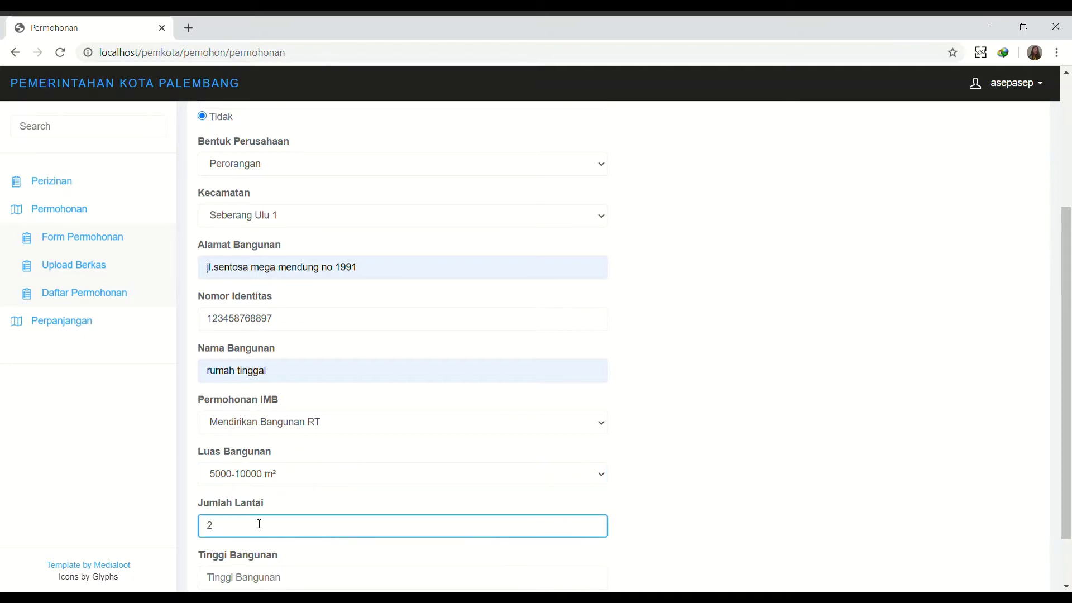
{"action": "left_click", "coordinate": [252, 576]}
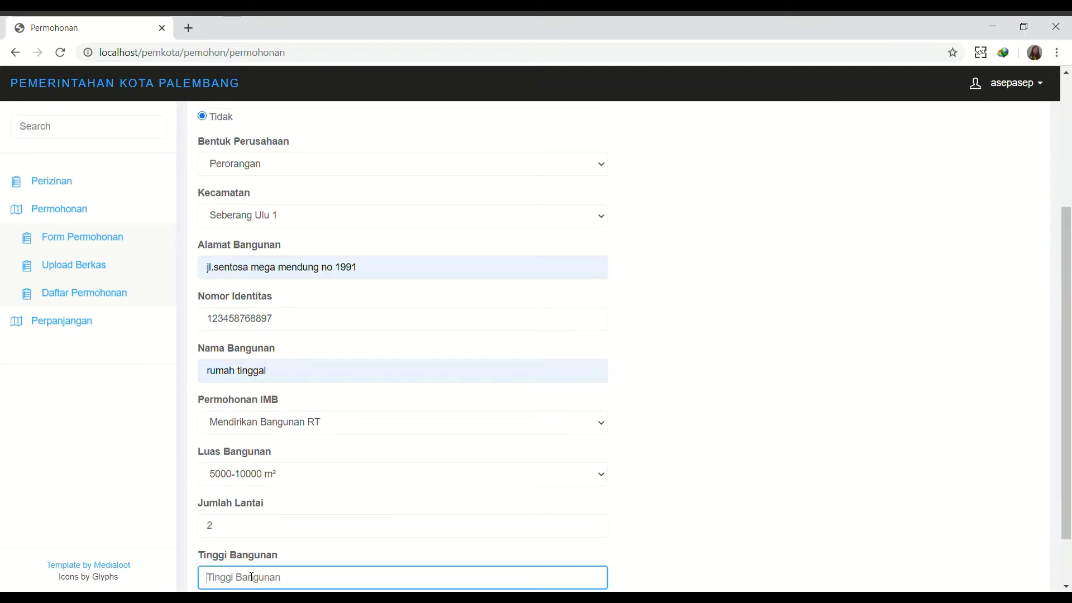
{"action": "type", "text": "150"}
{"action": "scroll", "coordinate": [251, 578], "scroll_direction": "down", "scroll_amount": 2}
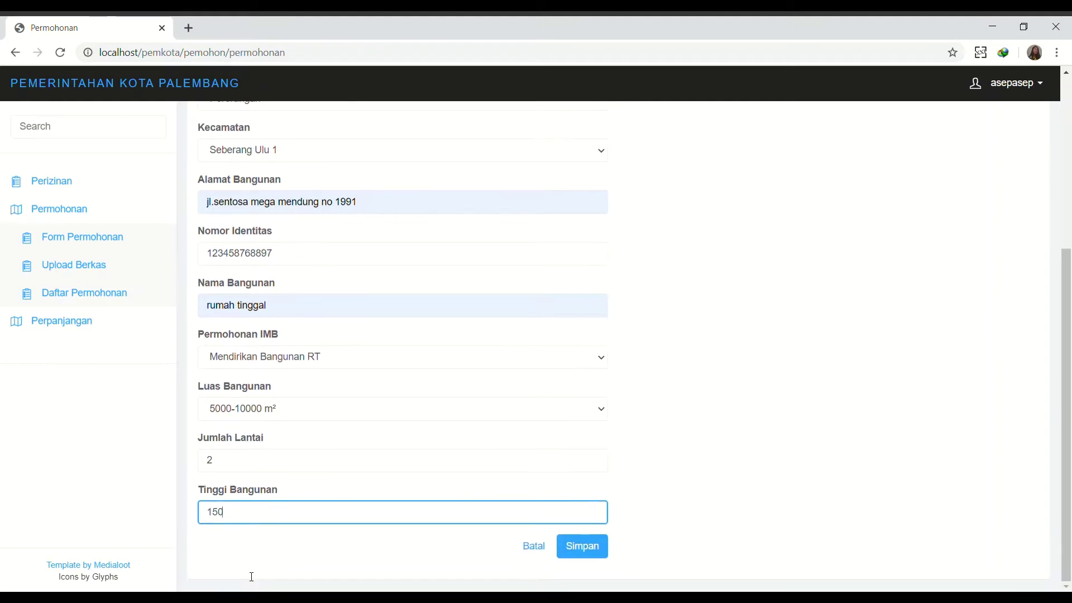
{"action": "left_click", "coordinate": [582, 546]}
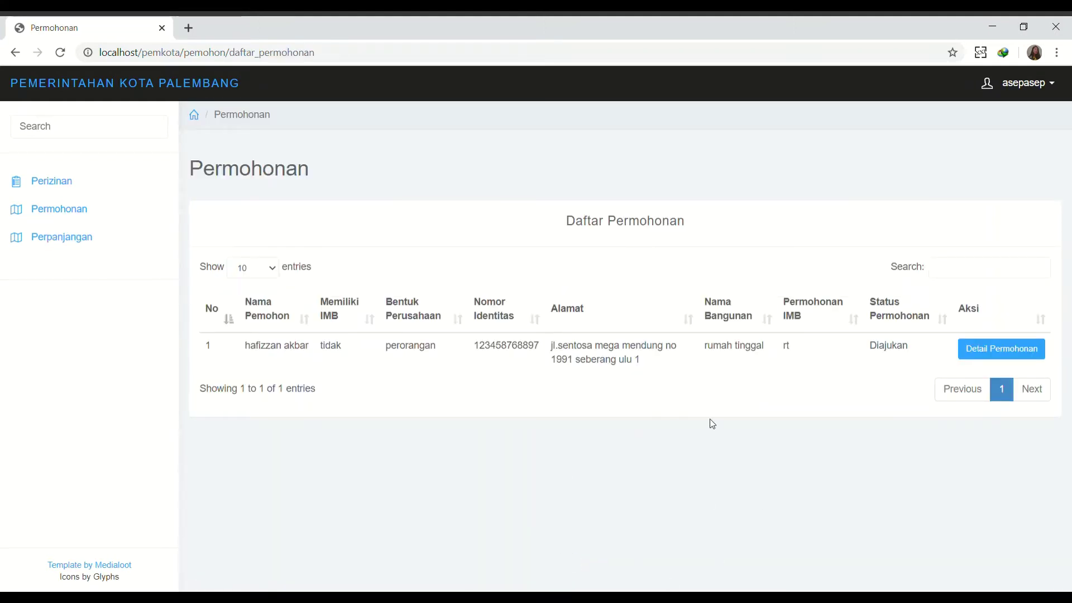
Open the new application's Detail Permohonan and expand the Permohonan section.
{"action": "left_click", "coordinate": [995, 363]}
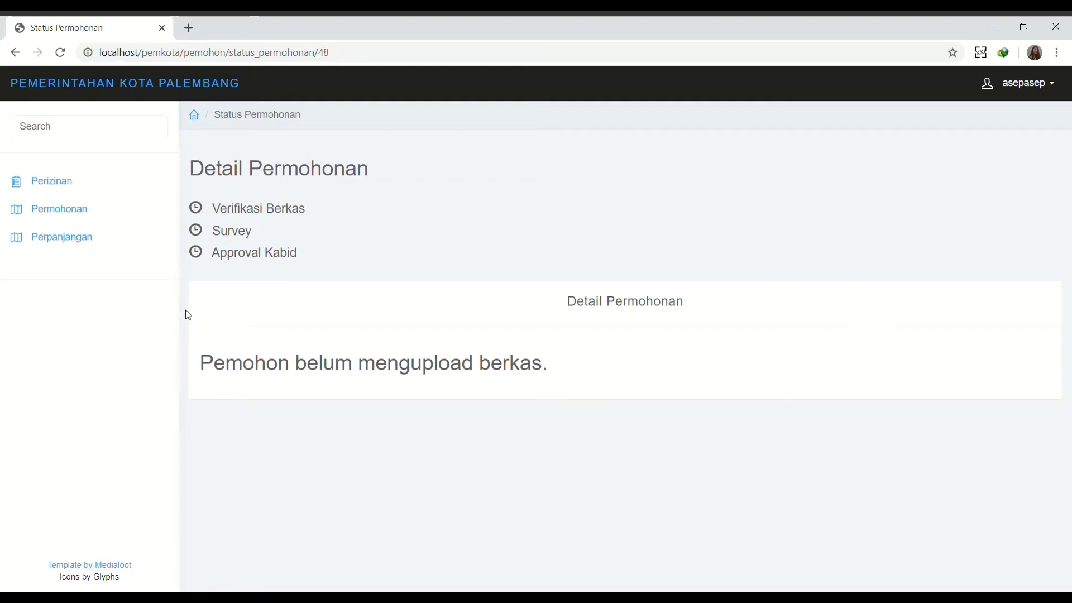
{"action": "left_click", "coordinate": [123, 217]}
In Upload Berkas, select 'rumah tinggal seberang ulu 1' and attach the KTP and RT approval letter images.
{"action": "left_click", "coordinate": [101, 259]}
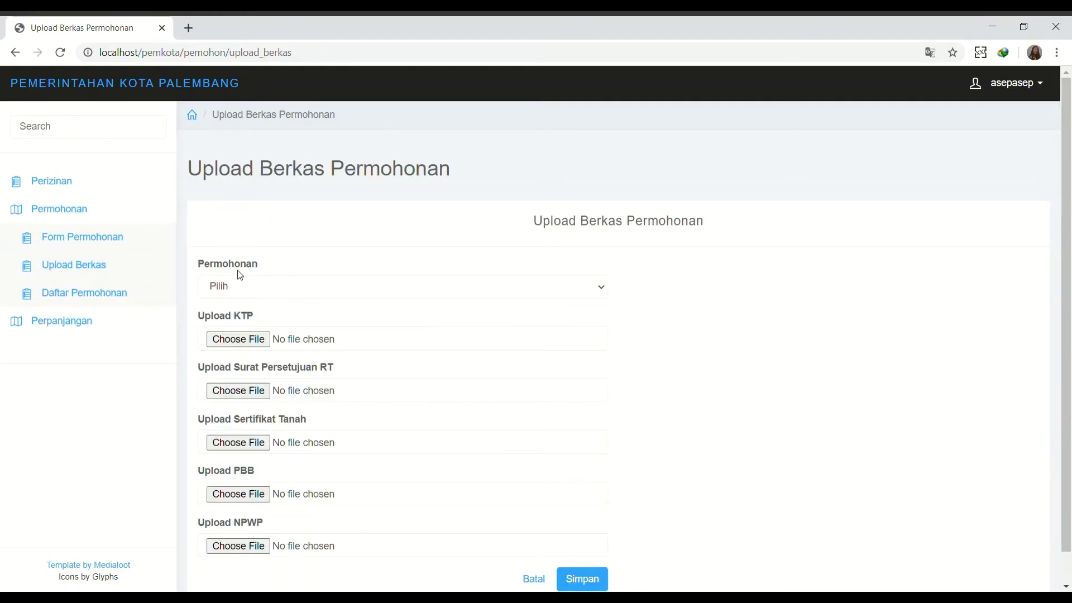
{"action": "left_click", "coordinate": [240, 288]}
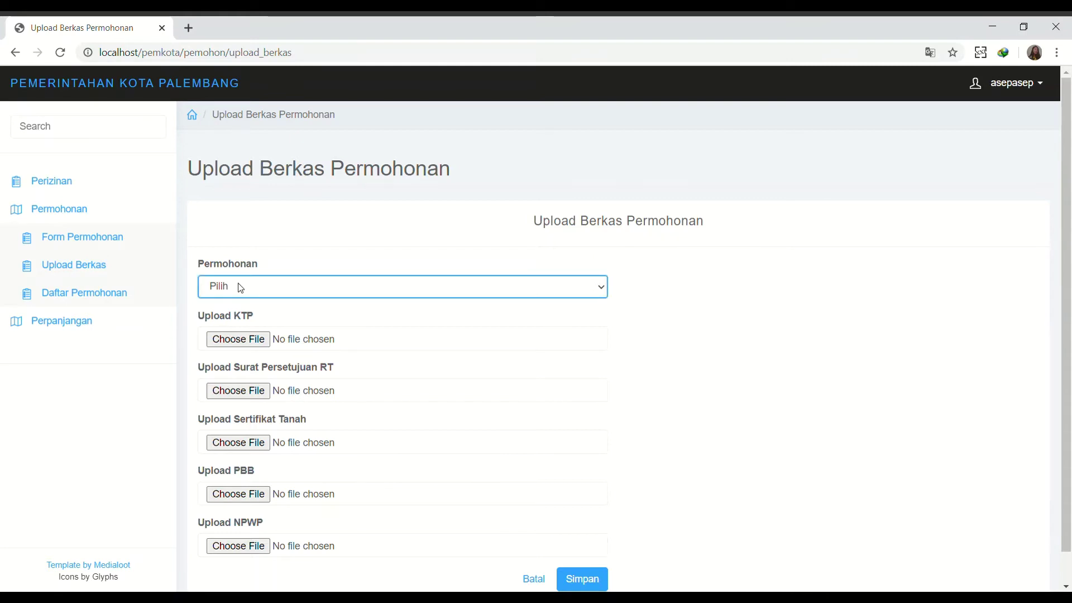
{"action": "left_click", "coordinate": [239, 318]}
{"action": "left_click", "coordinate": [244, 338]}
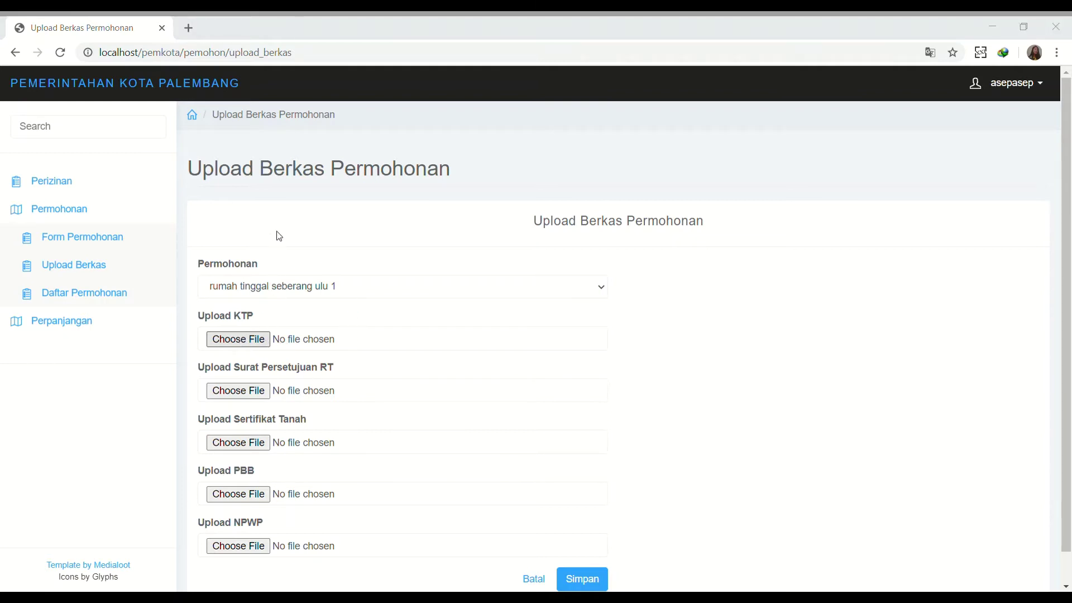
{"action": "double_click", "coordinate": [172, 127]}
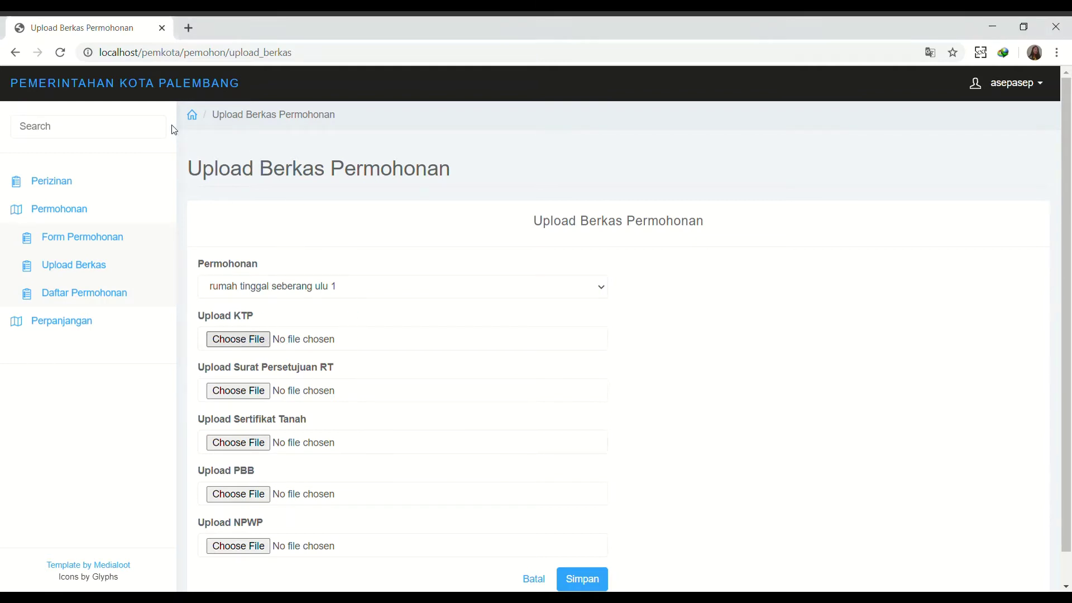
{"action": "left_click", "coordinate": [227, 393]}
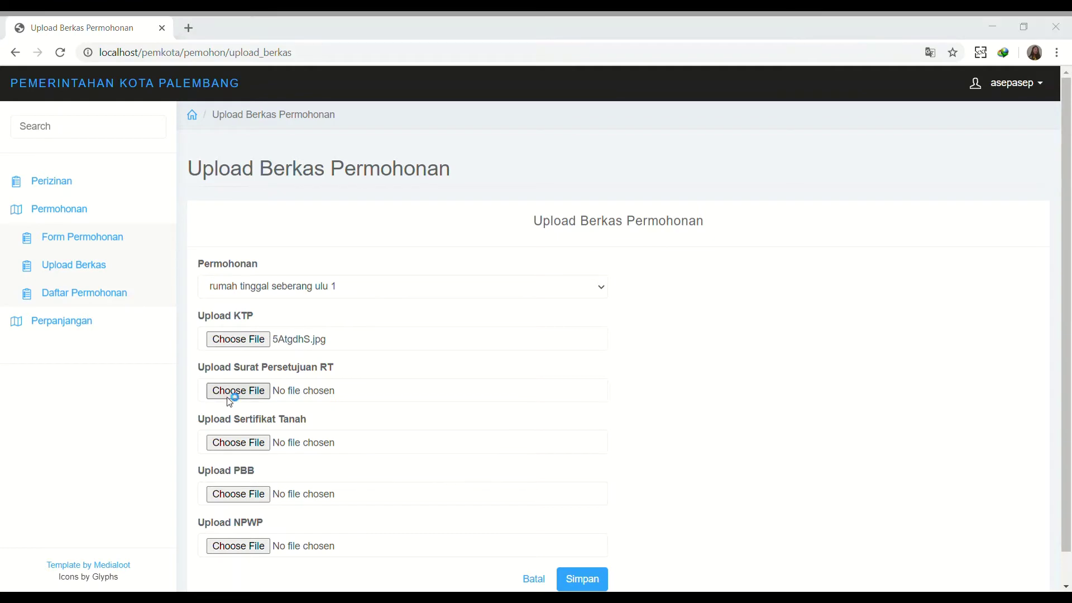
{"action": "double_click", "coordinate": [244, 135]}
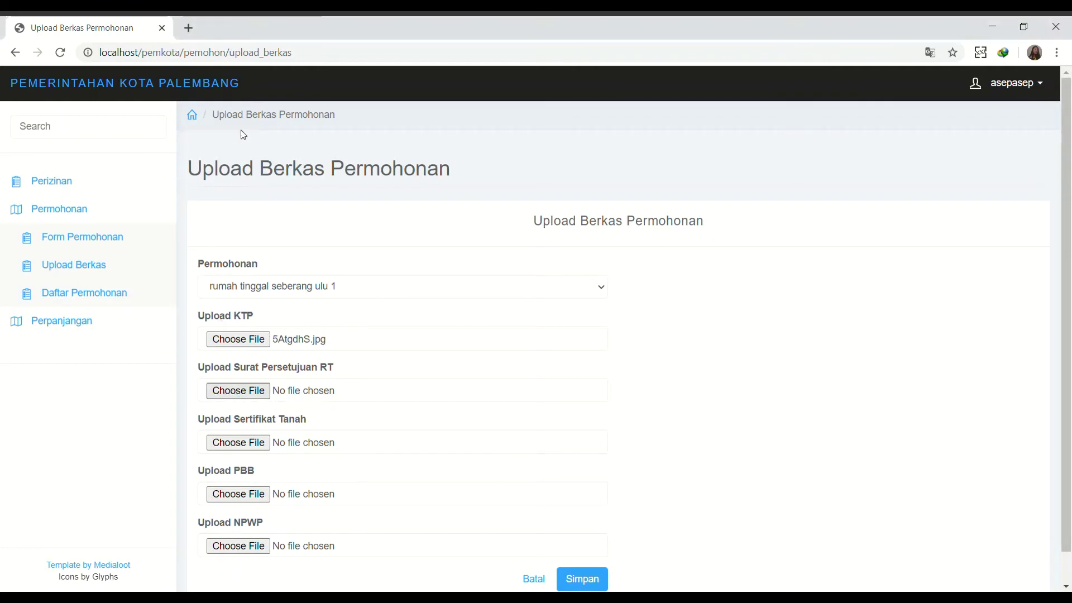
Attach the Sertifikat Tanah, PBB and NPWP files and save the uploads.
{"action": "left_click", "coordinate": [263, 442]}
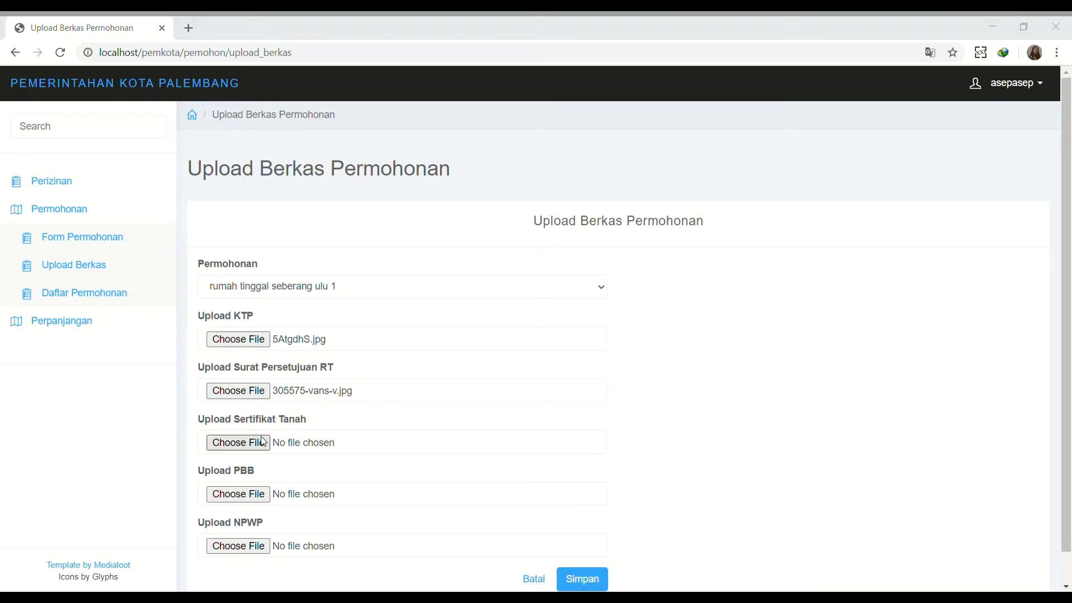
{"action": "double_click", "coordinate": [397, 144]}
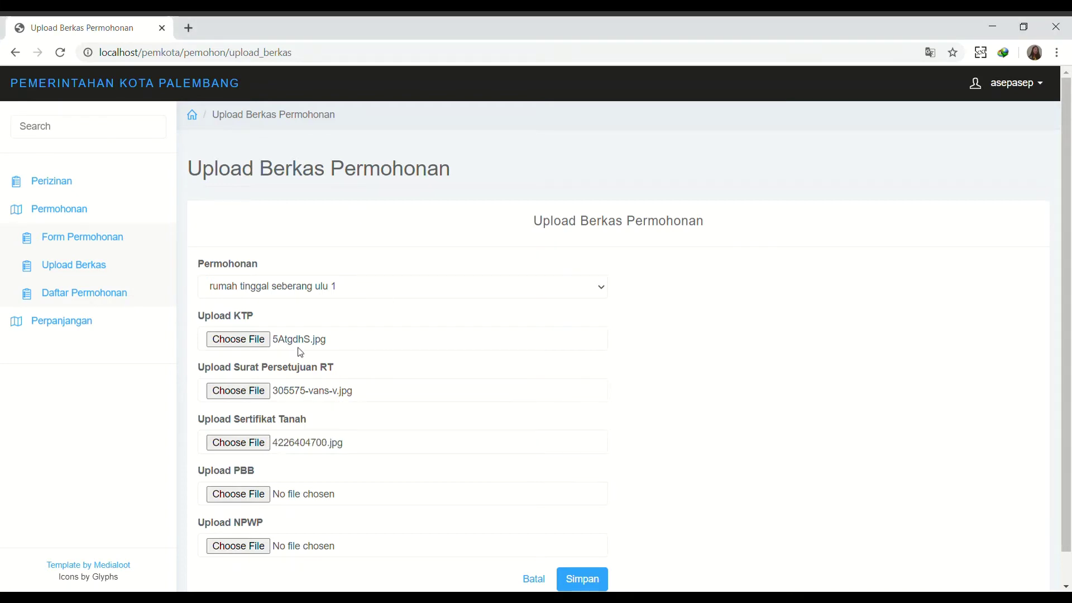
{"action": "left_click", "coordinate": [249, 495]}
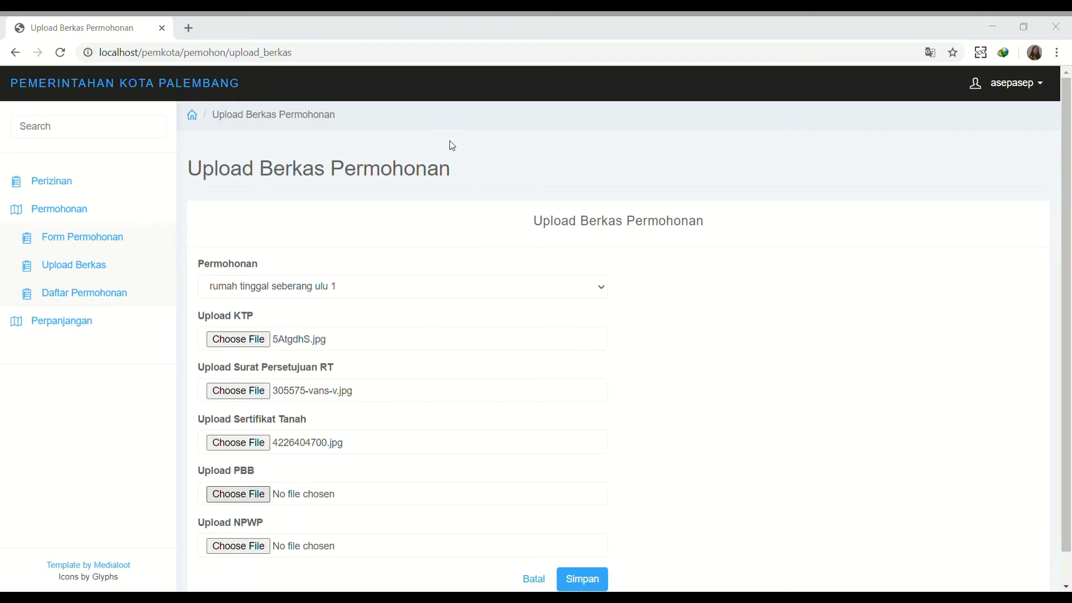
{"action": "double_click", "coordinate": [182, 210]}
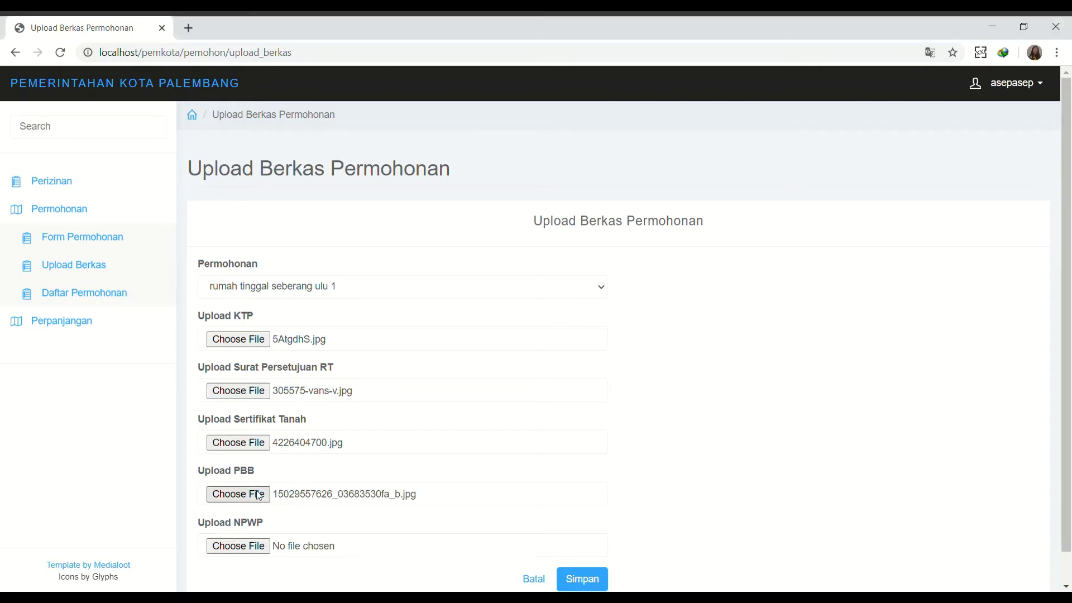
{"action": "left_click", "coordinate": [236, 547]}
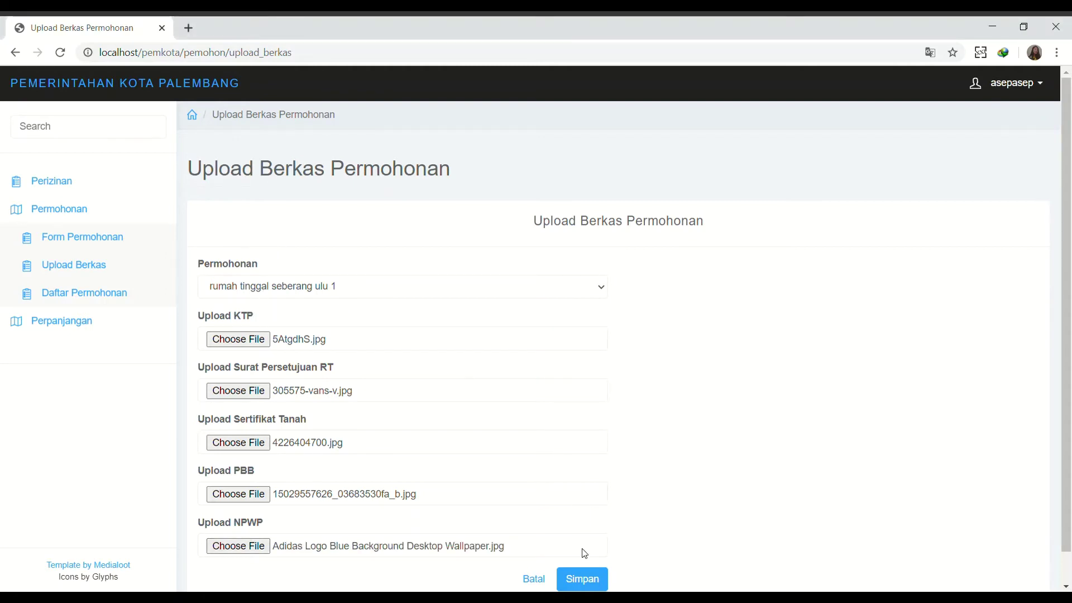
{"action": "left_click", "coordinate": [587, 580]}
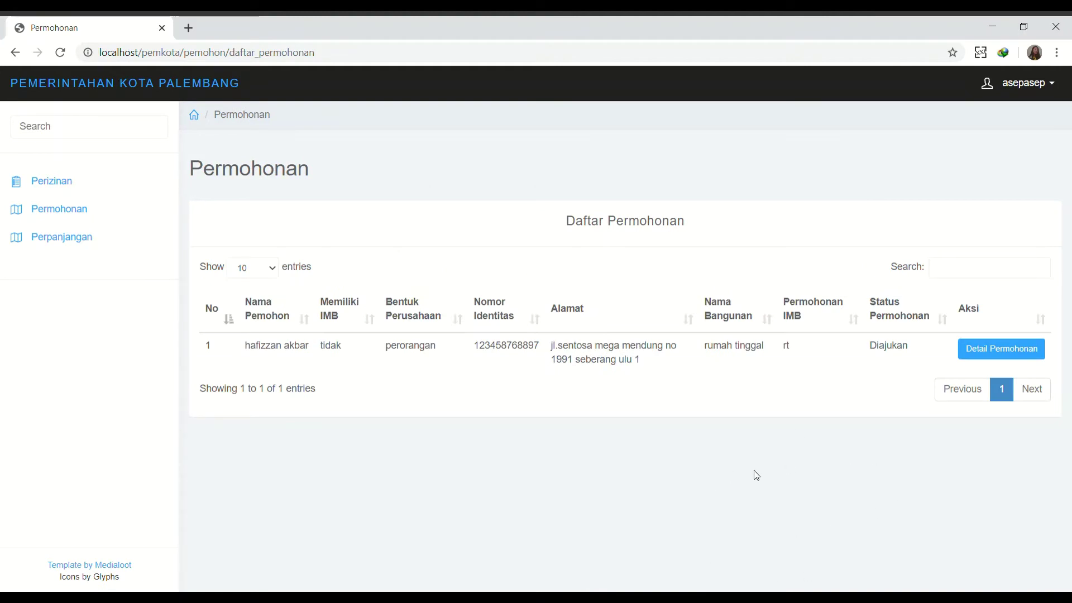
Open the application's detail page and view the uploaded KTP file before returning.
{"action": "left_click", "coordinate": [1005, 355]}
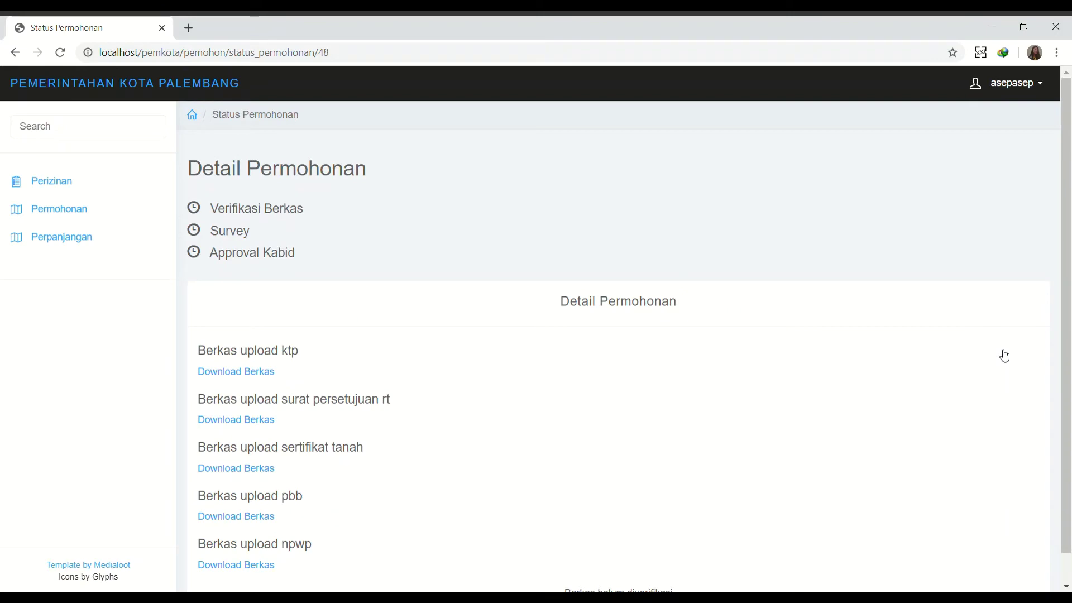
{"action": "scroll", "coordinate": [726, 473], "scroll_direction": "down", "scroll_amount": 1}
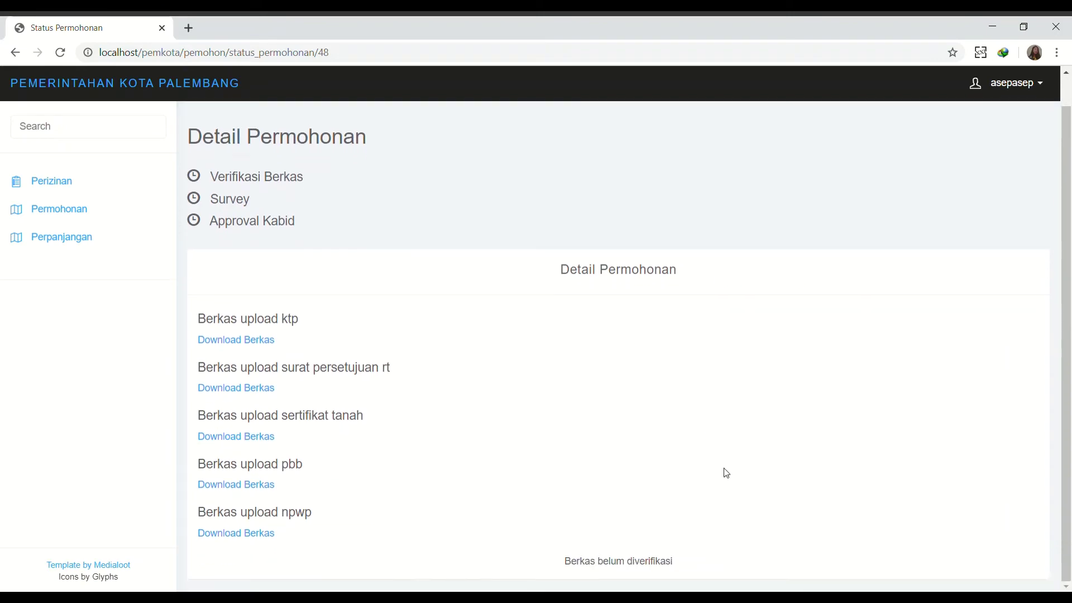
{"action": "left_click", "coordinate": [254, 348]}
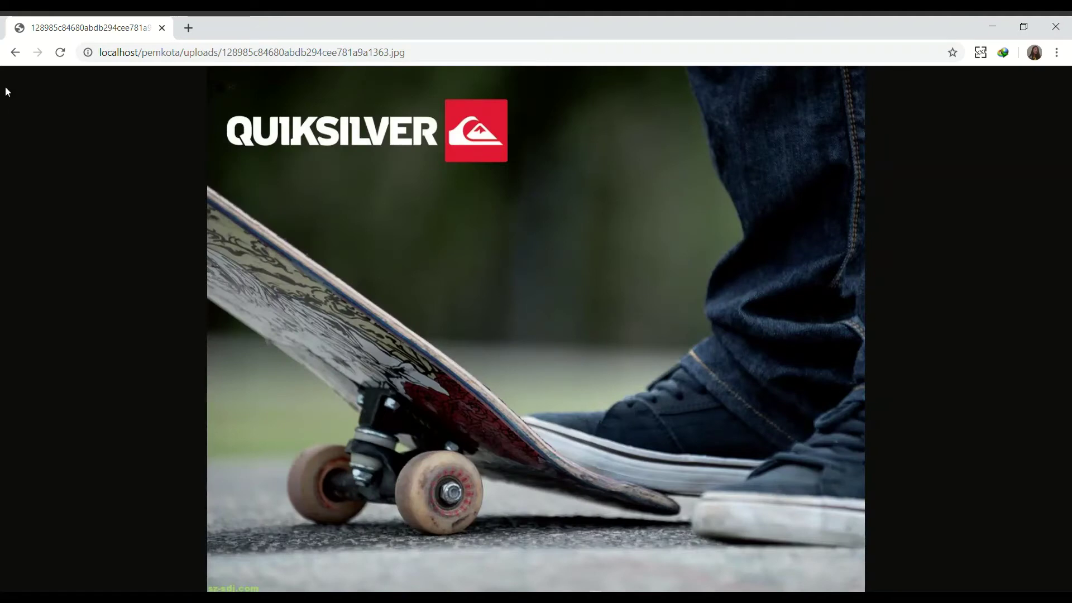
{"action": "left_click", "coordinate": [15, 53]}
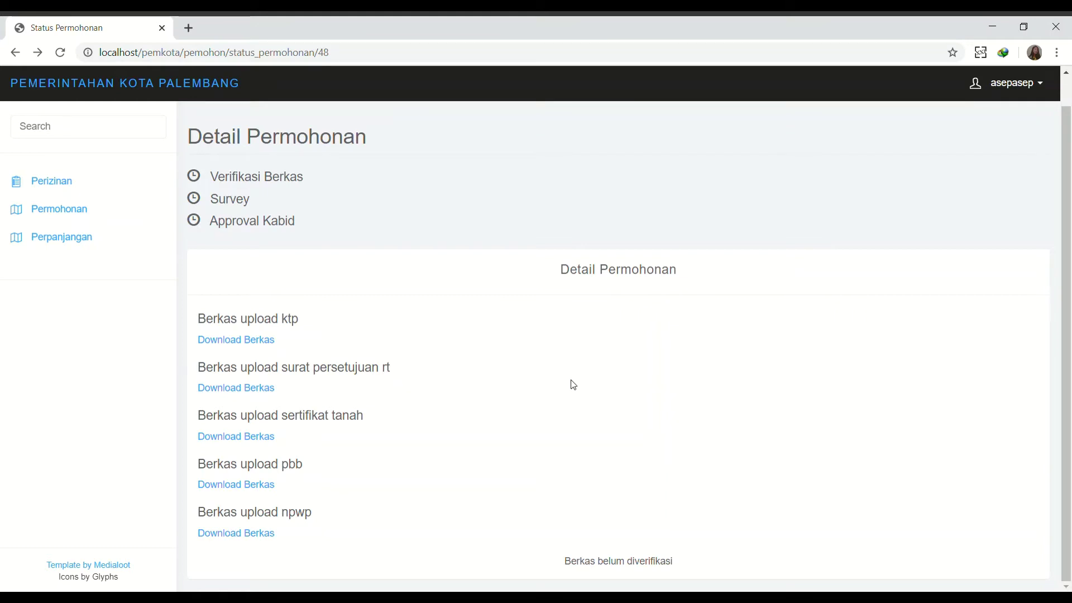
{"action": "scroll", "coordinate": [573, 384], "scroll_direction": "up", "scroll_amount": 1}
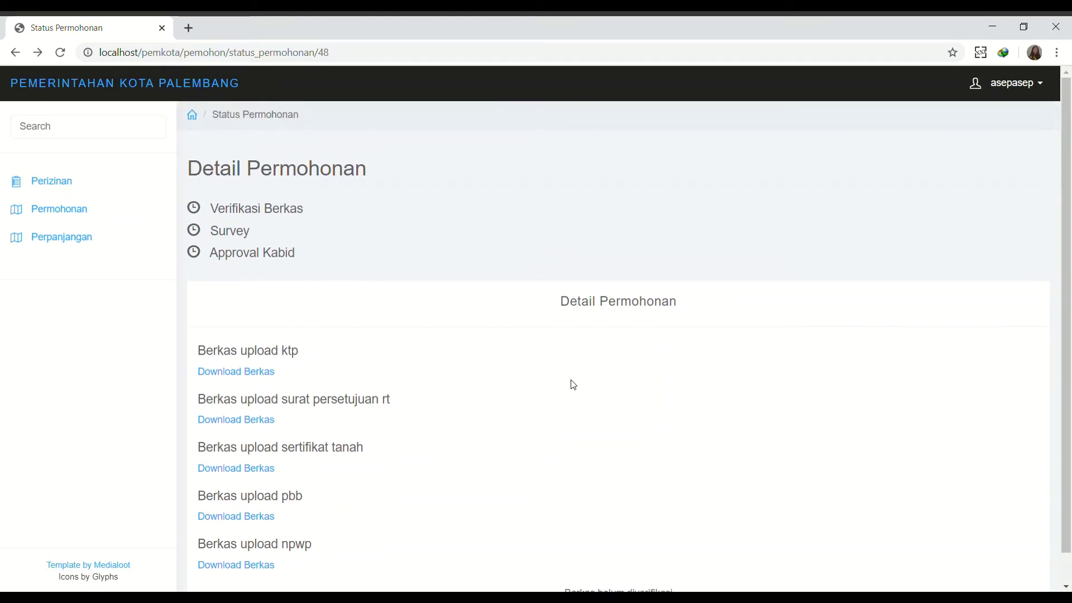
In Form Perpanjangan, select 'rumah tinggal seberang ulu 1', mark existing IMB Ya with type NRT.
{"action": "left_click", "coordinate": [96, 248]}
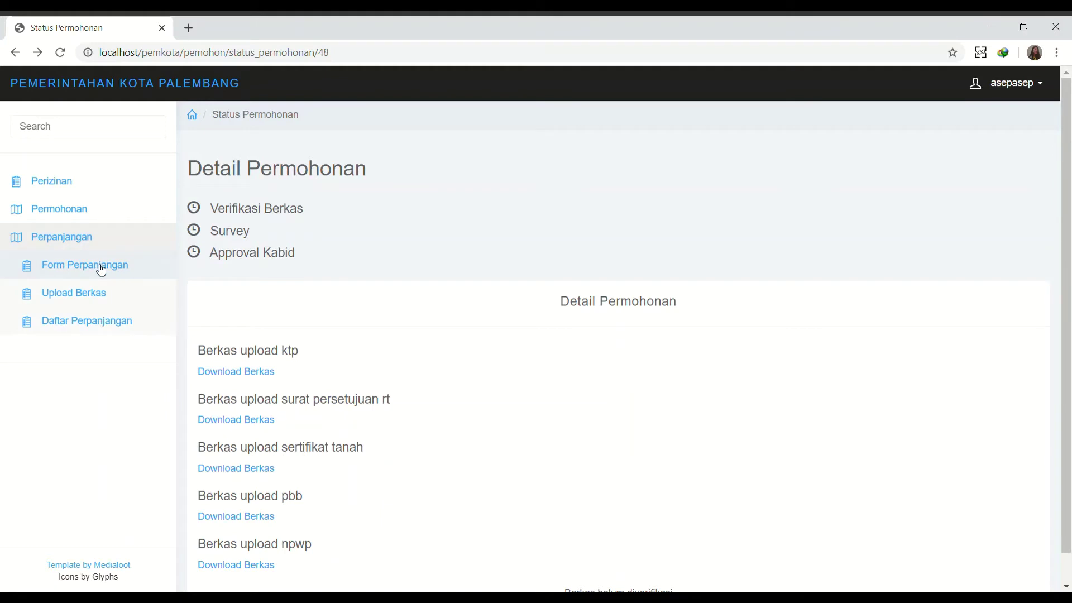
{"action": "left_click", "coordinate": [101, 270]}
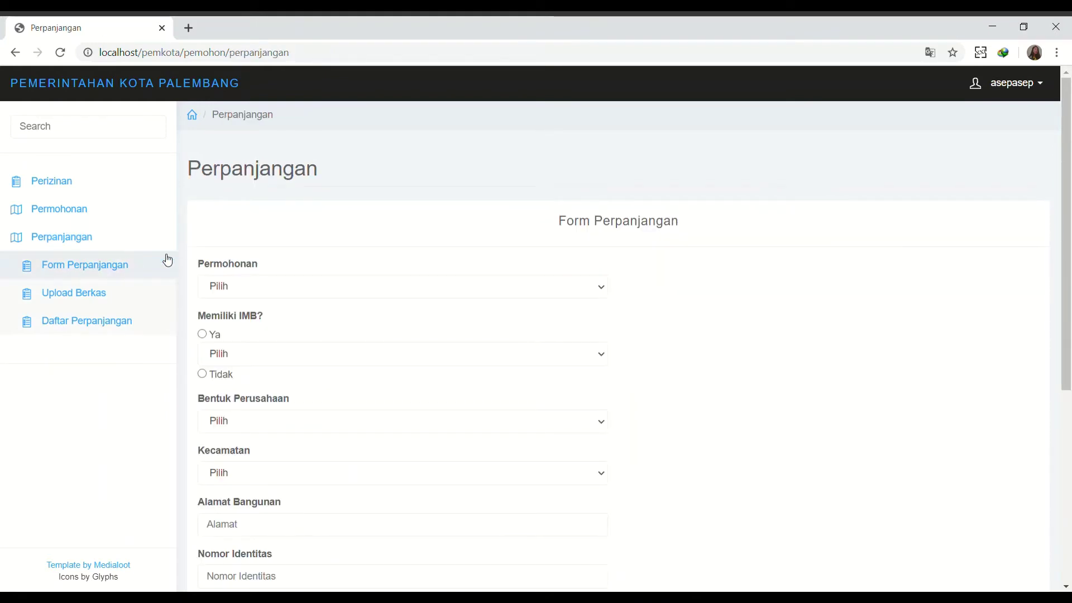
{"action": "left_click", "coordinate": [255, 285]}
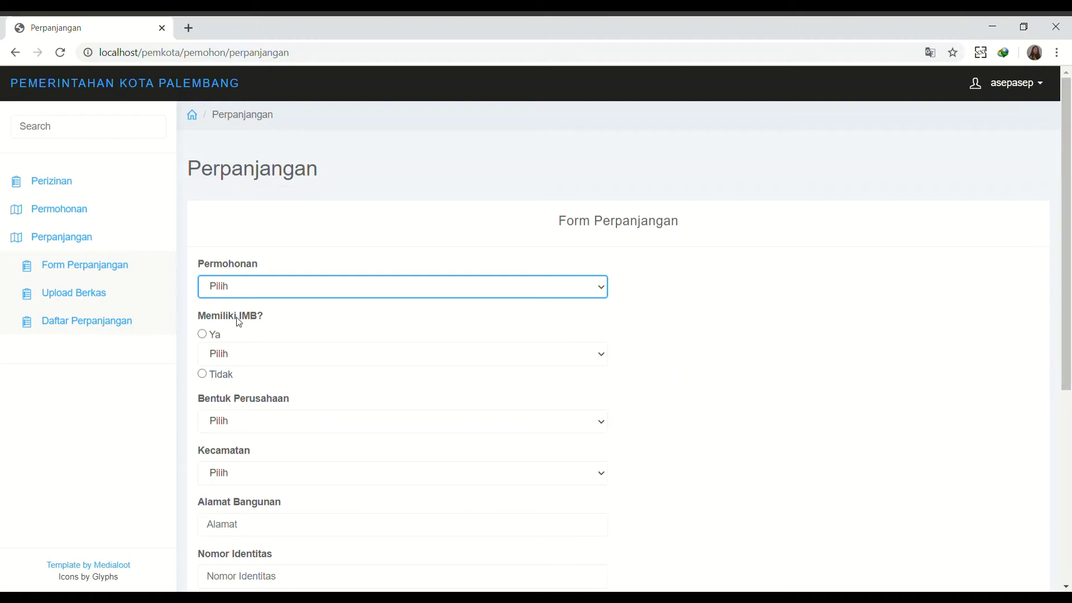
{"action": "key", "text": "Down"}
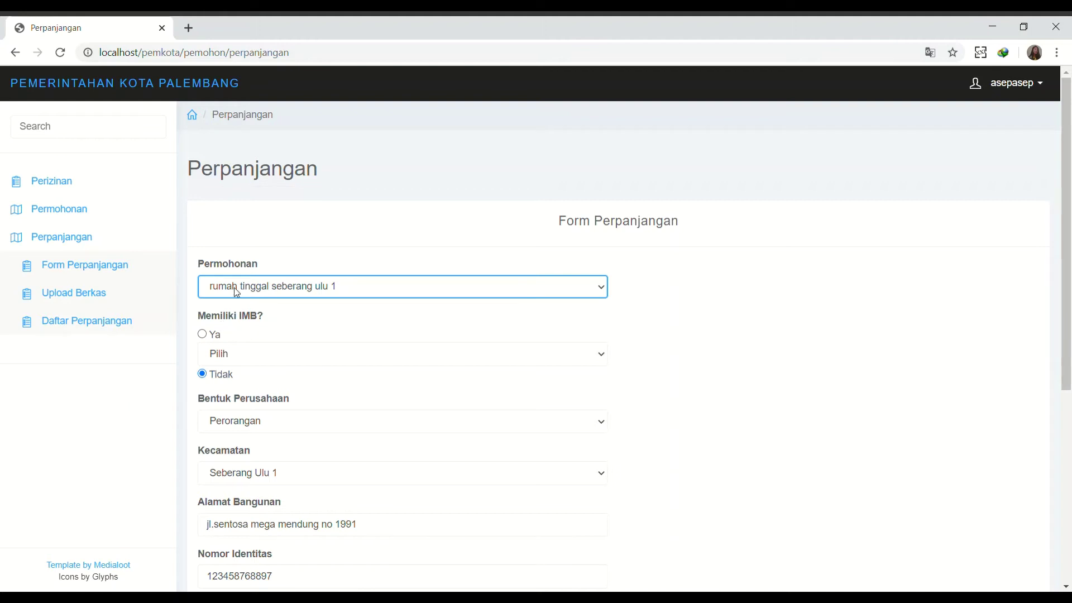
{"action": "left_click", "coordinate": [204, 335]}
{"action": "left_click", "coordinate": [221, 360]}
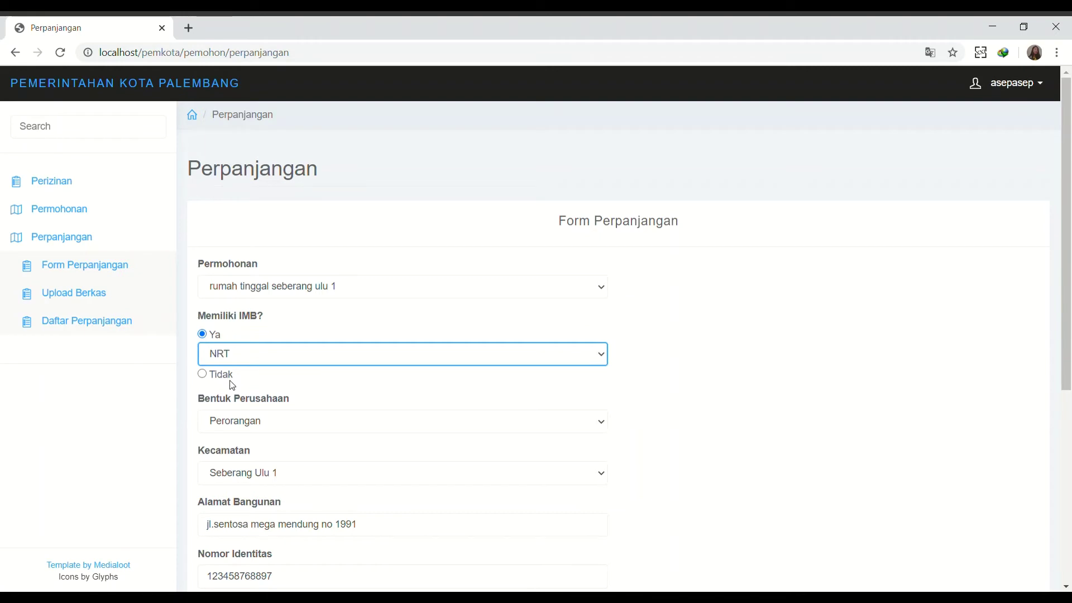
{"action": "left_click", "coordinate": [256, 429]}
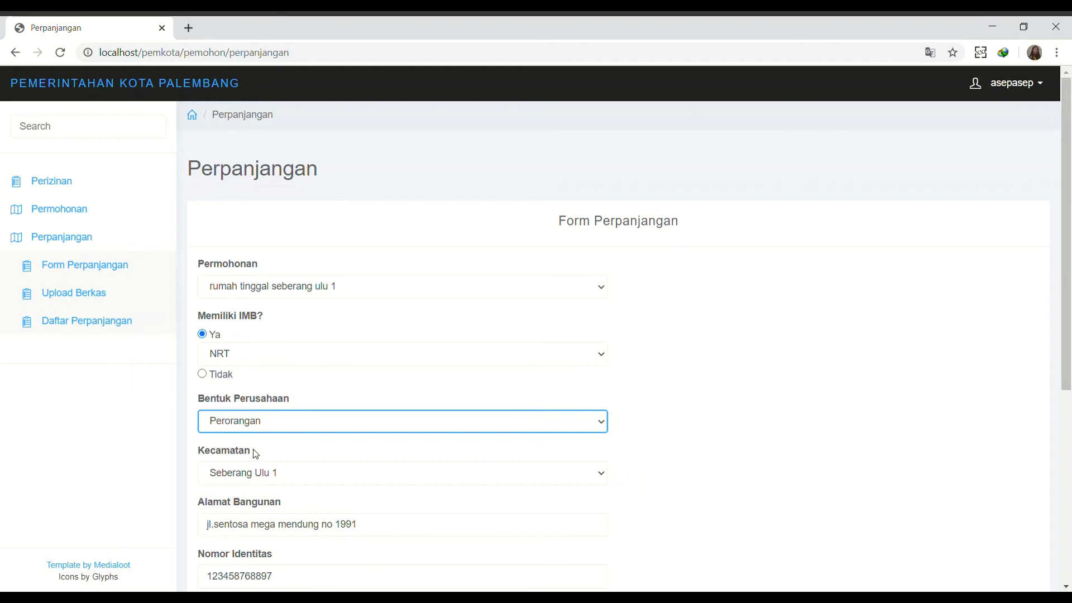
Submit the extension request and open its detail page.
{"action": "scroll", "coordinate": [248, 476], "scroll_direction": "down", "scroll_amount": 5}
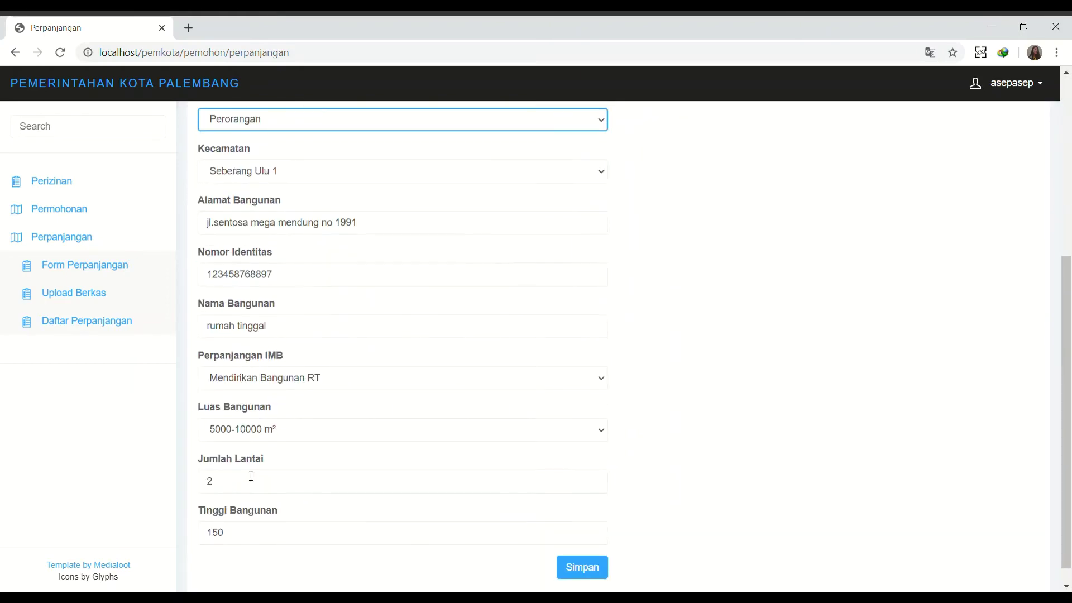
{"action": "scroll", "coordinate": [248, 475], "scroll_direction": "up", "scroll_amount": 5}
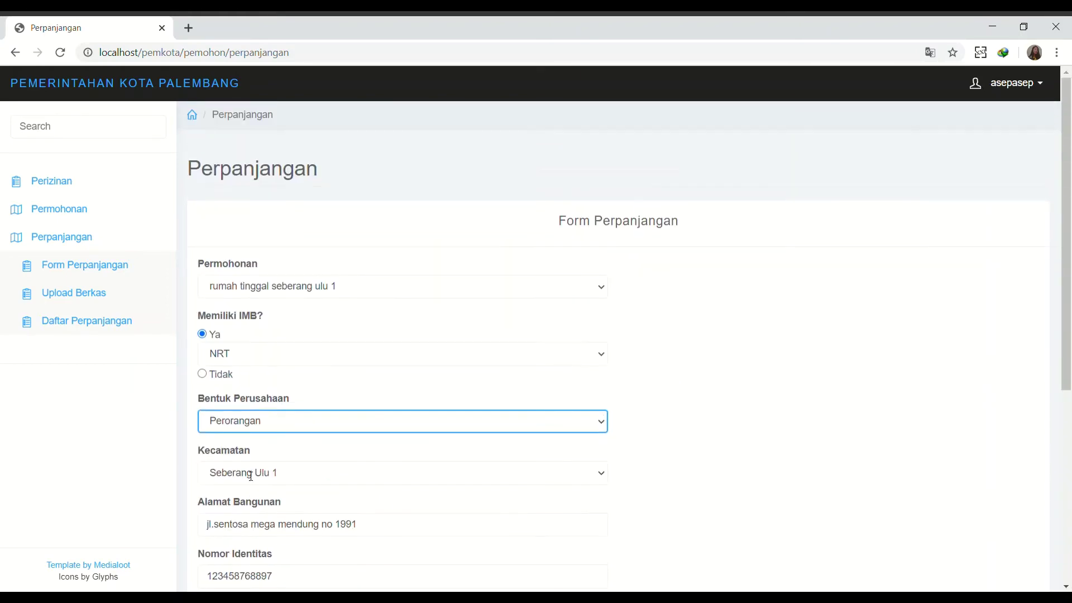
{"action": "left_click", "coordinate": [296, 285]}
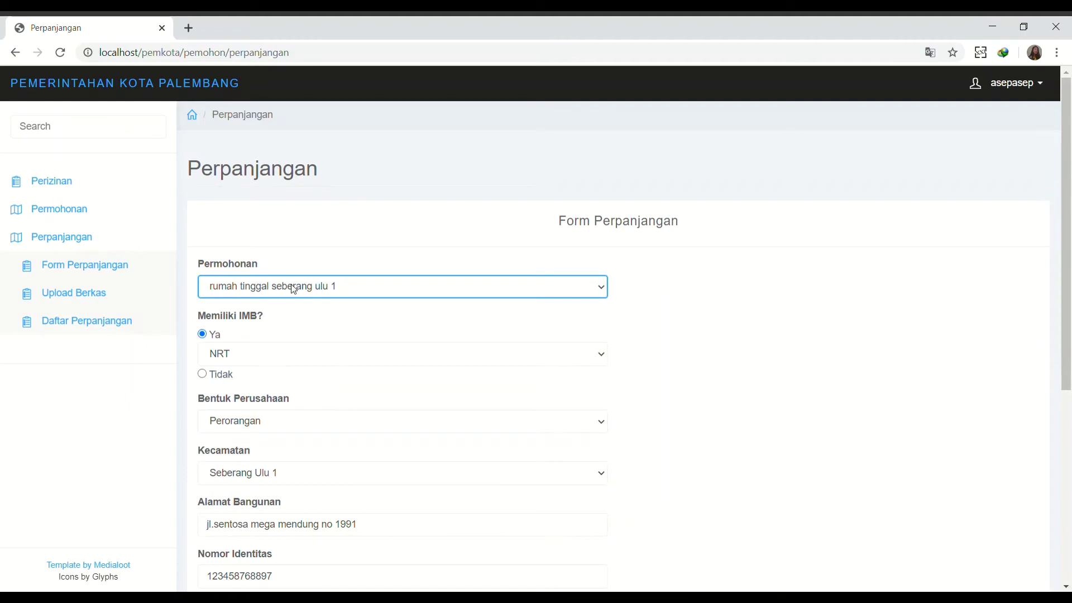
{"action": "scroll", "coordinate": [392, 458], "scroll_direction": "down", "scroll_amount": 6}
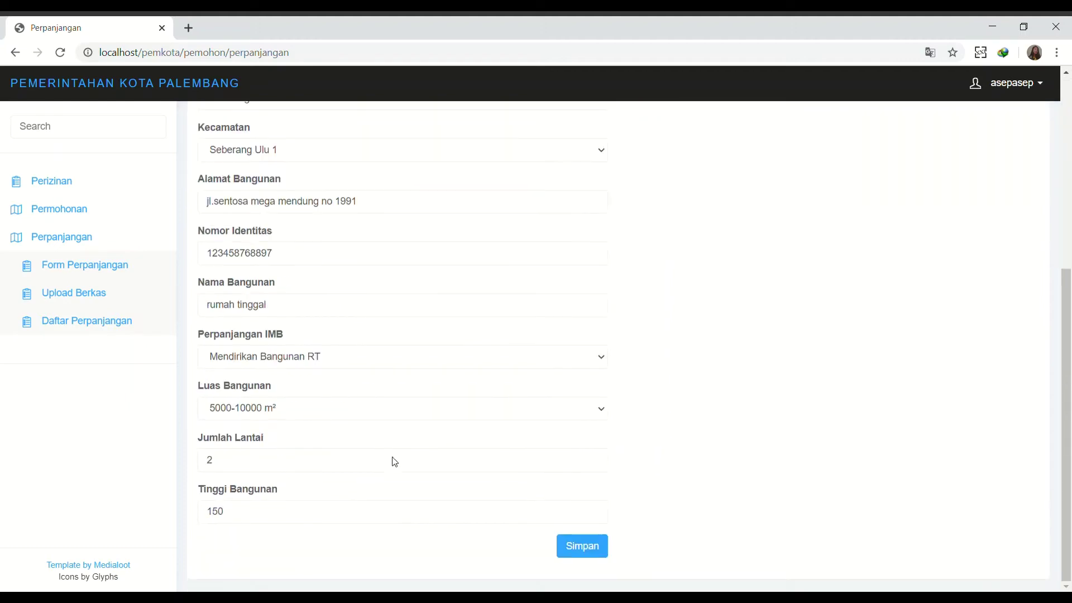
{"action": "left_click", "coordinate": [603, 558]}
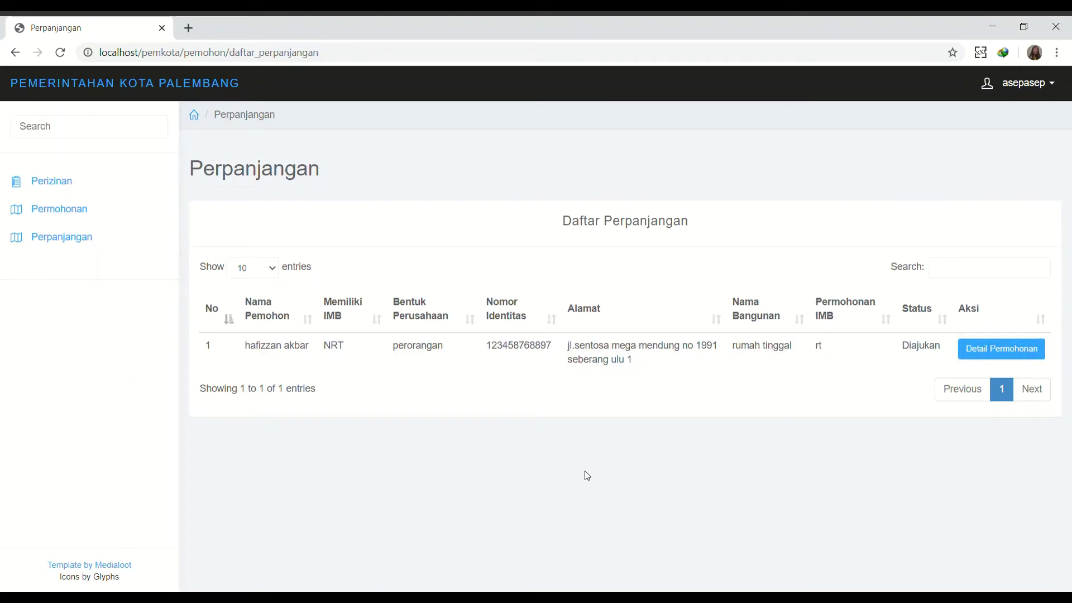
{"action": "left_click", "coordinate": [1005, 349]}
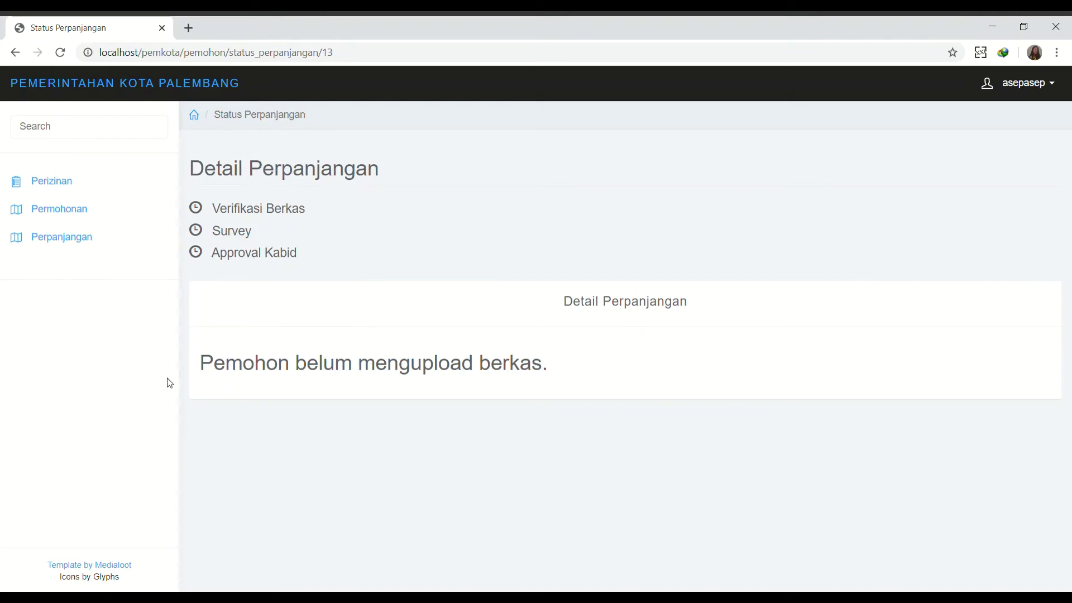
{"action": "left_click", "coordinate": [90, 249]}
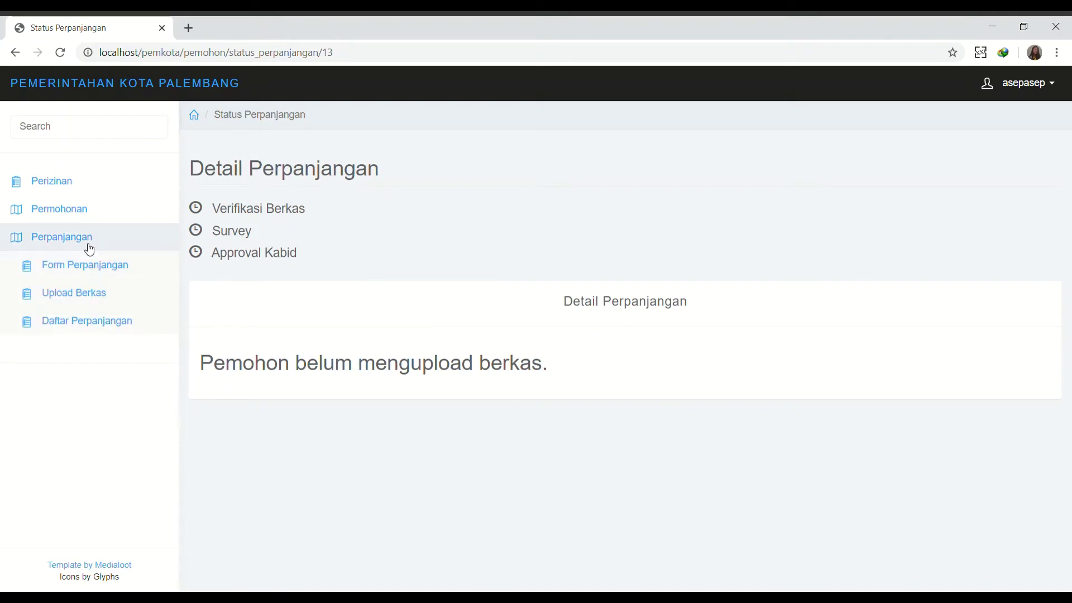
In Upload Berkas Perpanjangan, select 'rumah tinggal seberang ulu 1' and attach KTP and Surat Persetujuan RT images.
{"action": "left_click", "coordinate": [85, 297]}
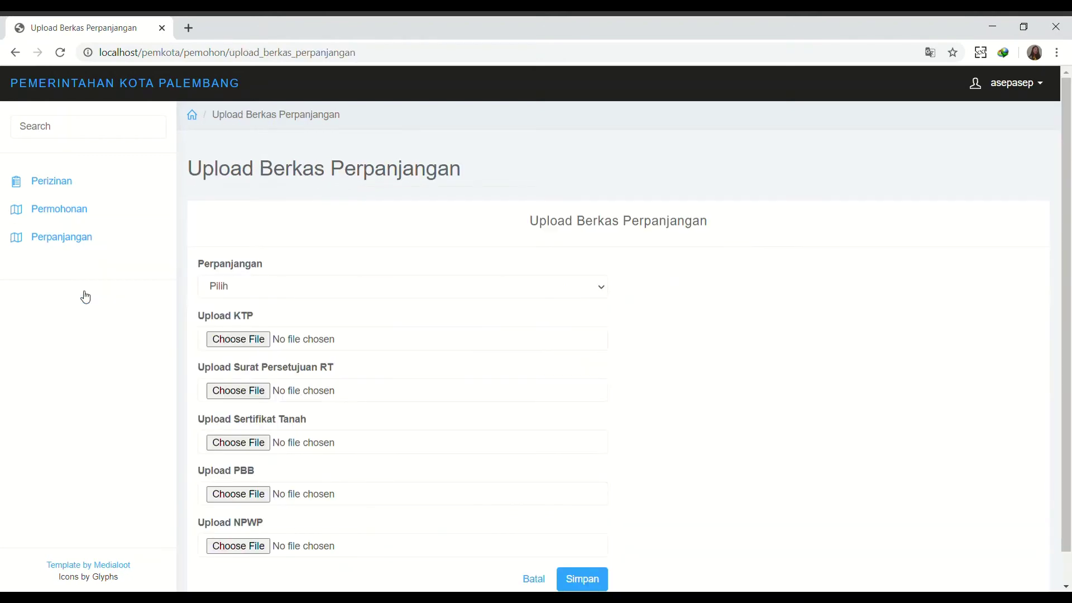
{"action": "left_click", "coordinate": [225, 286]}
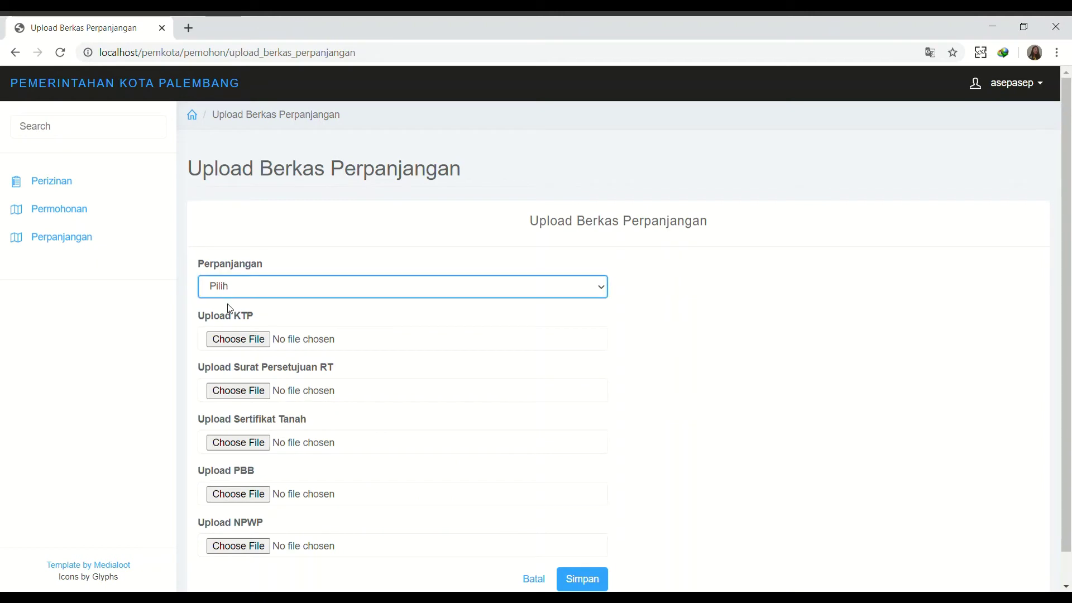
{"action": "left_click", "coordinate": [233, 318]}
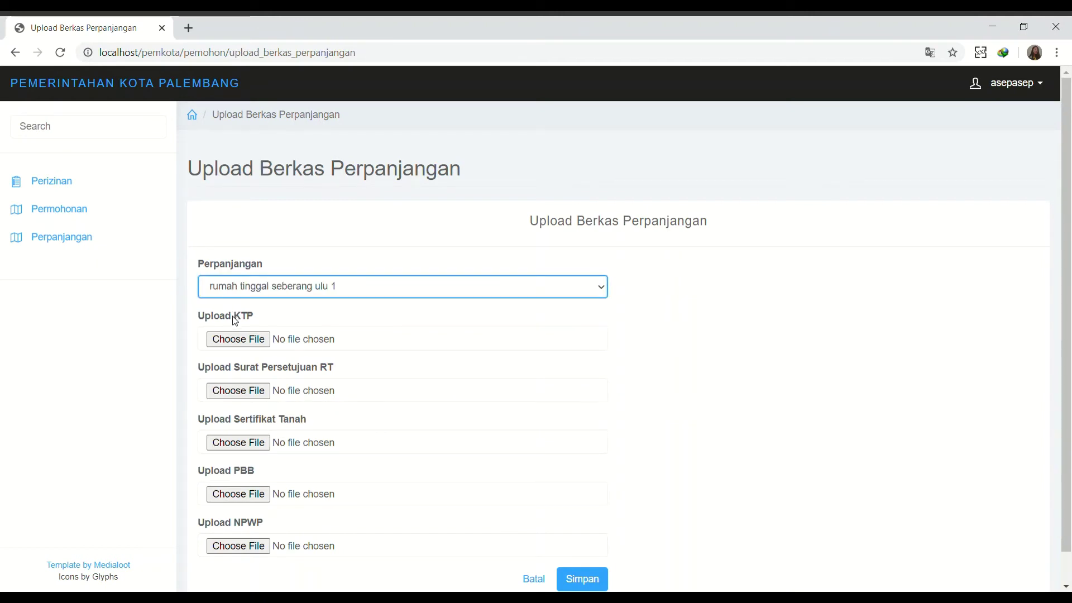
{"action": "left_click", "coordinate": [251, 340]}
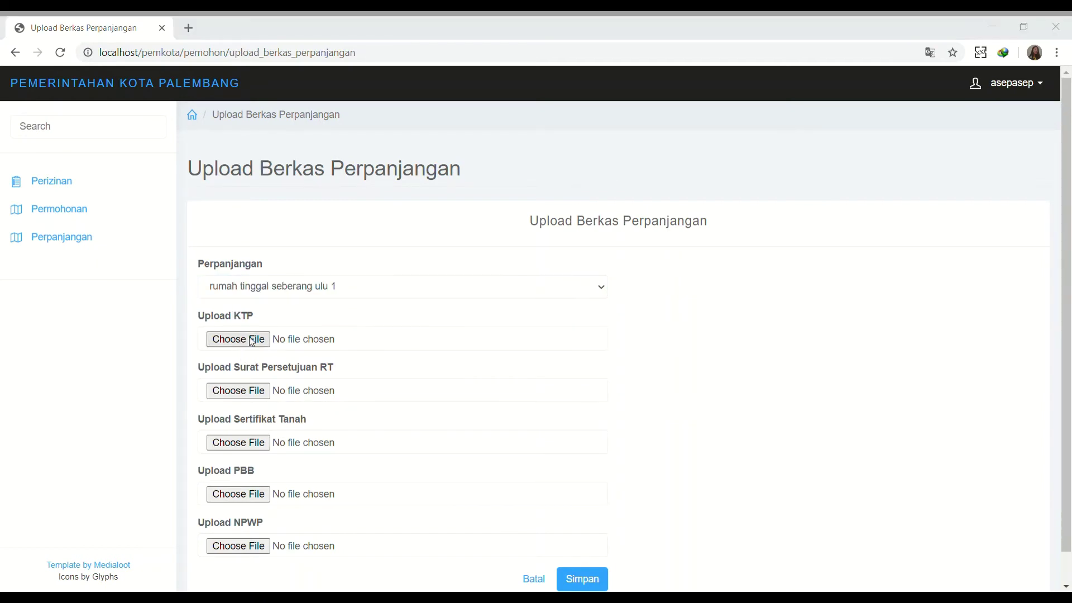
{"action": "double_click", "coordinate": [167, 144]}
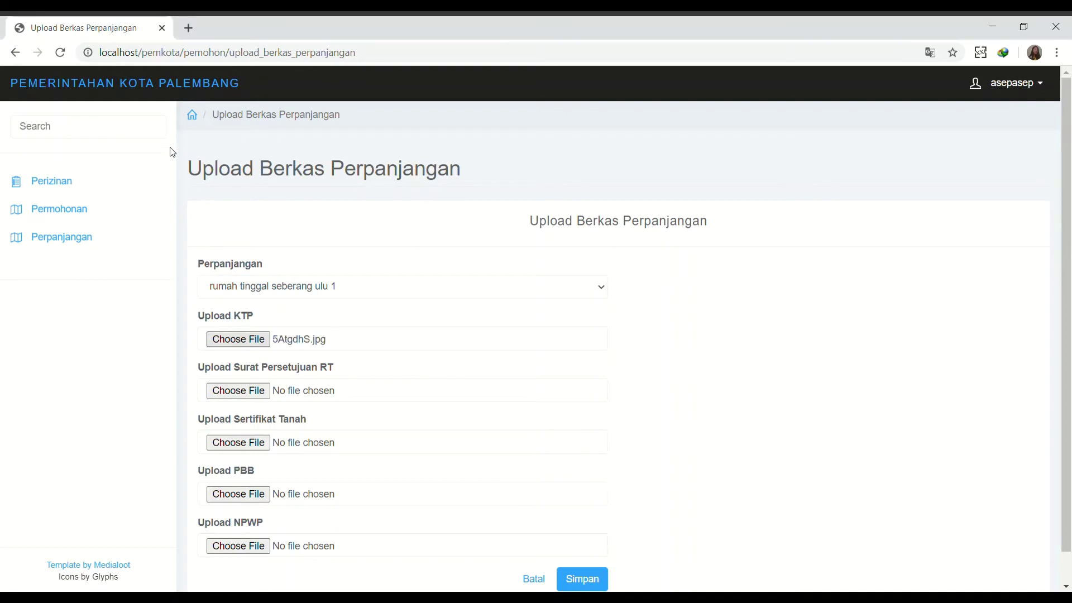
{"action": "left_click", "coordinate": [244, 396]}
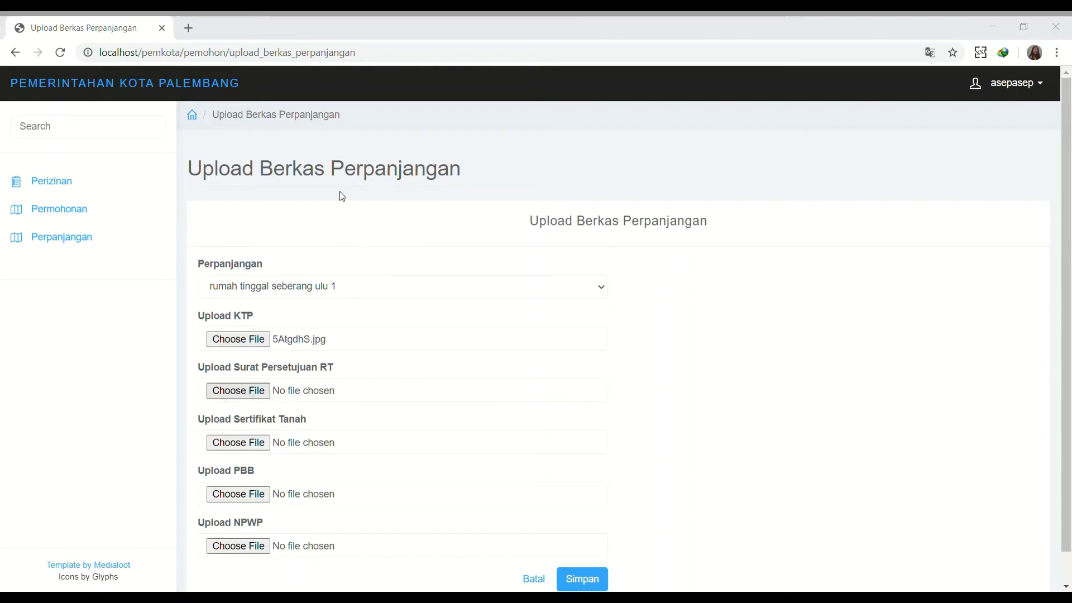
{"action": "double_click", "coordinate": [267, 142]}
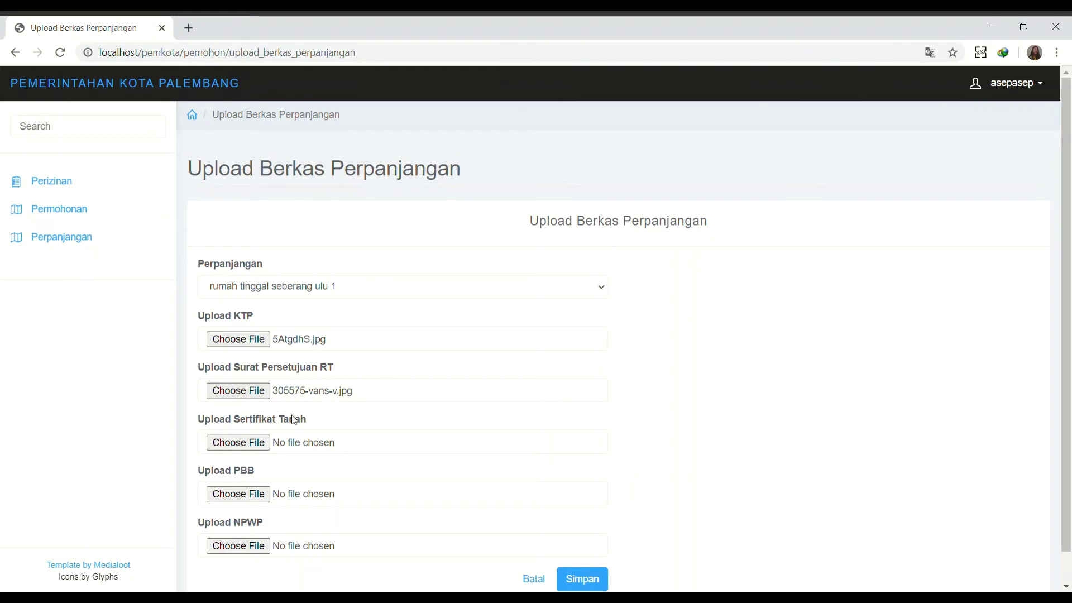
Attach image files for Sertifikat Tanah, PBB and NPWP.
{"action": "left_click", "coordinate": [240, 447]}
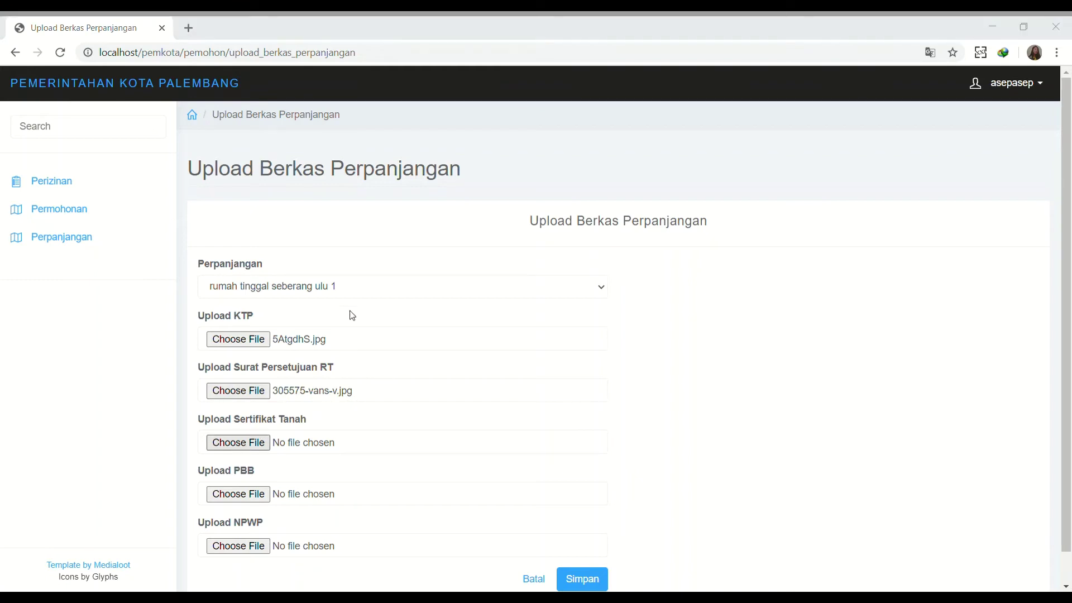
{"action": "double_click", "coordinate": [329, 143]}
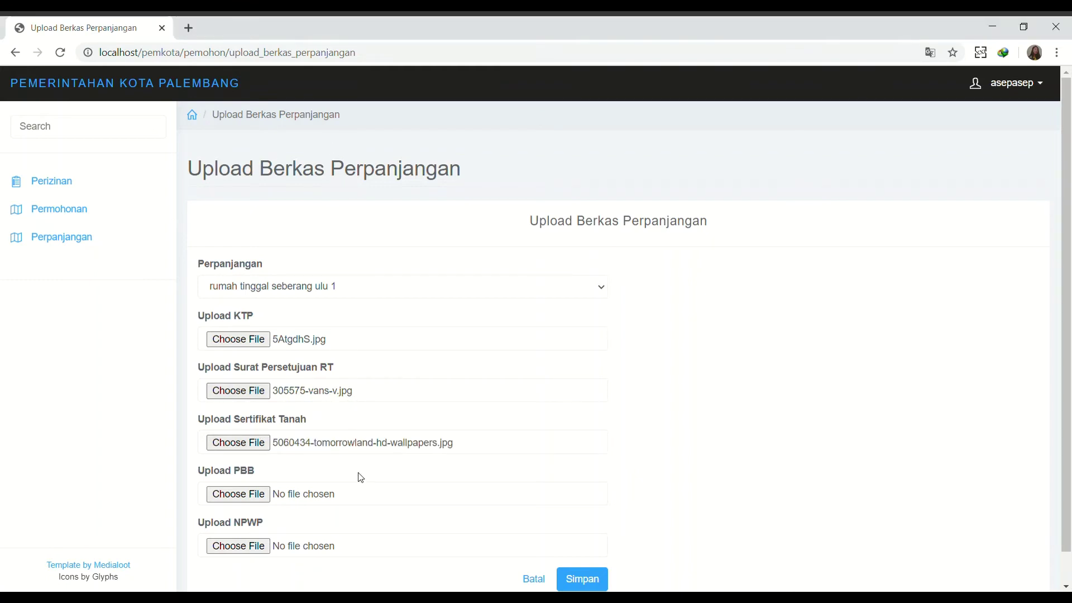
{"action": "left_click", "coordinate": [252, 499]}
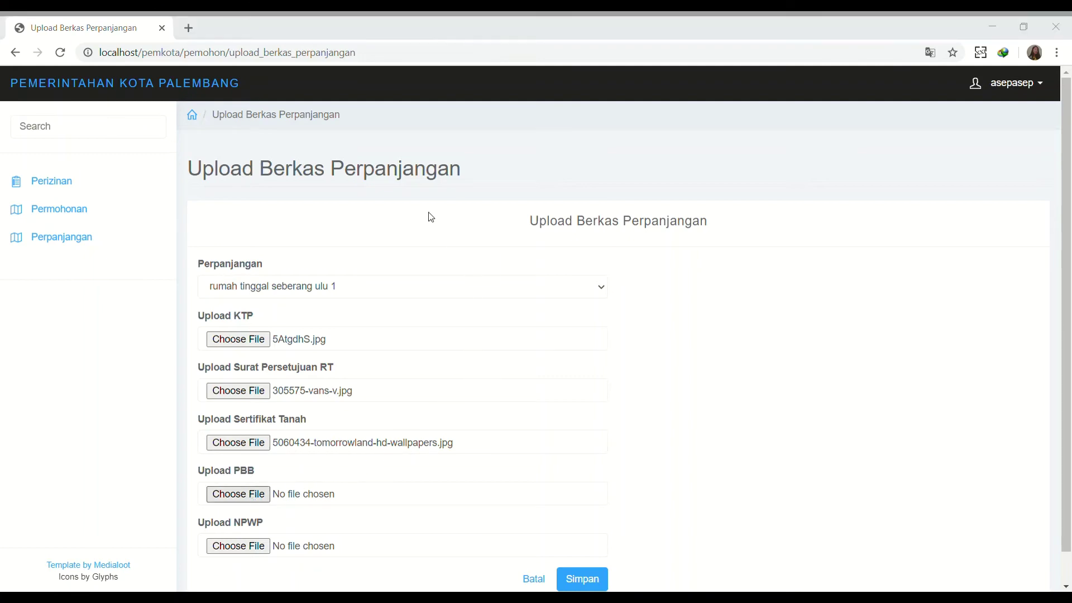
{"action": "double_click", "coordinate": [389, 161]}
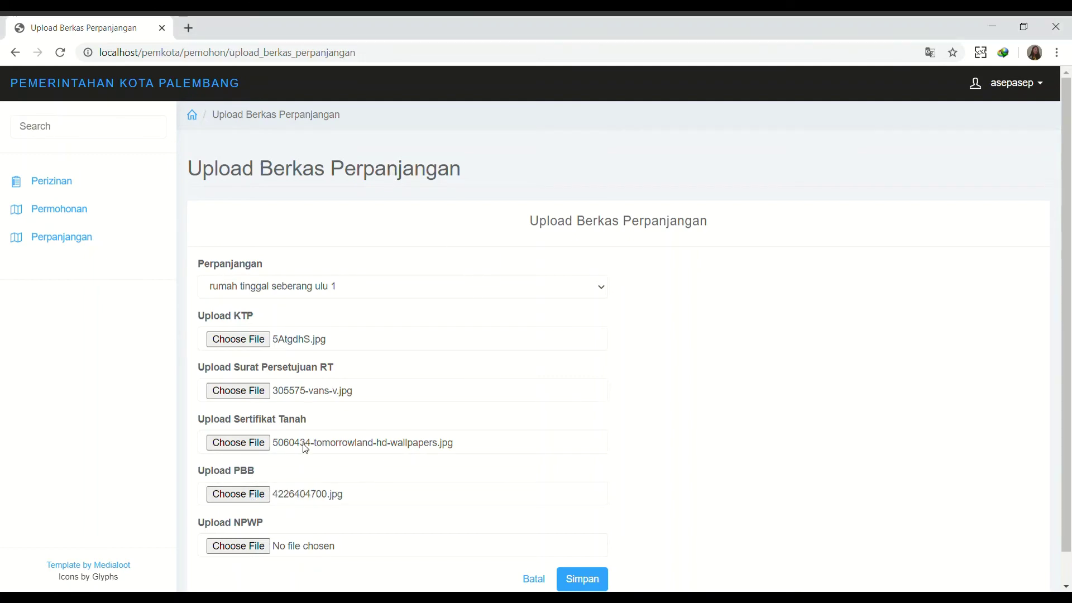
{"action": "left_click", "coordinate": [241, 550]}
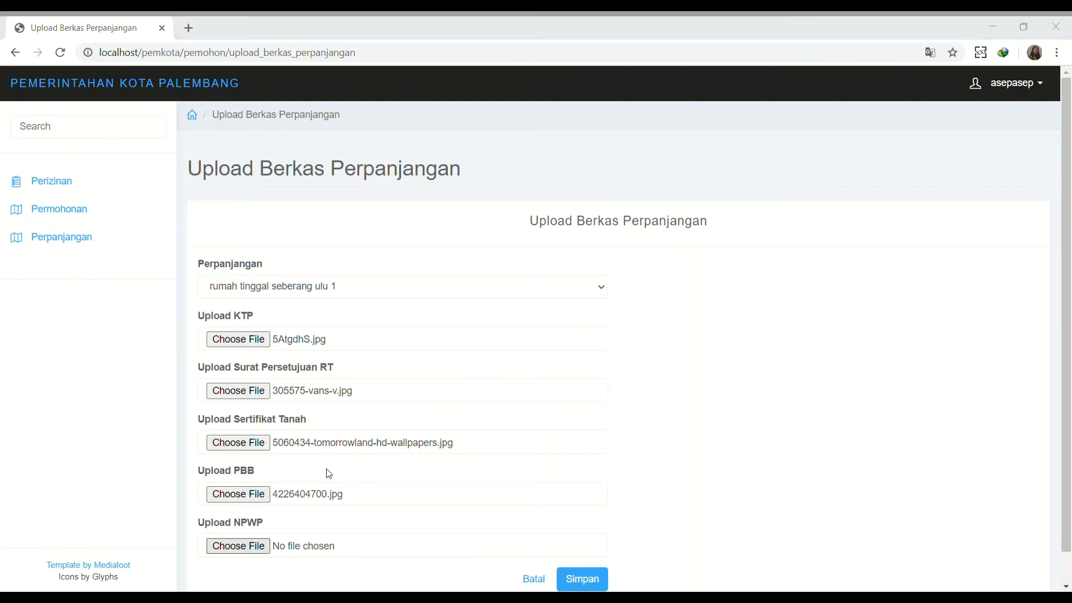
{"action": "double_click", "coordinate": [158, 221]}
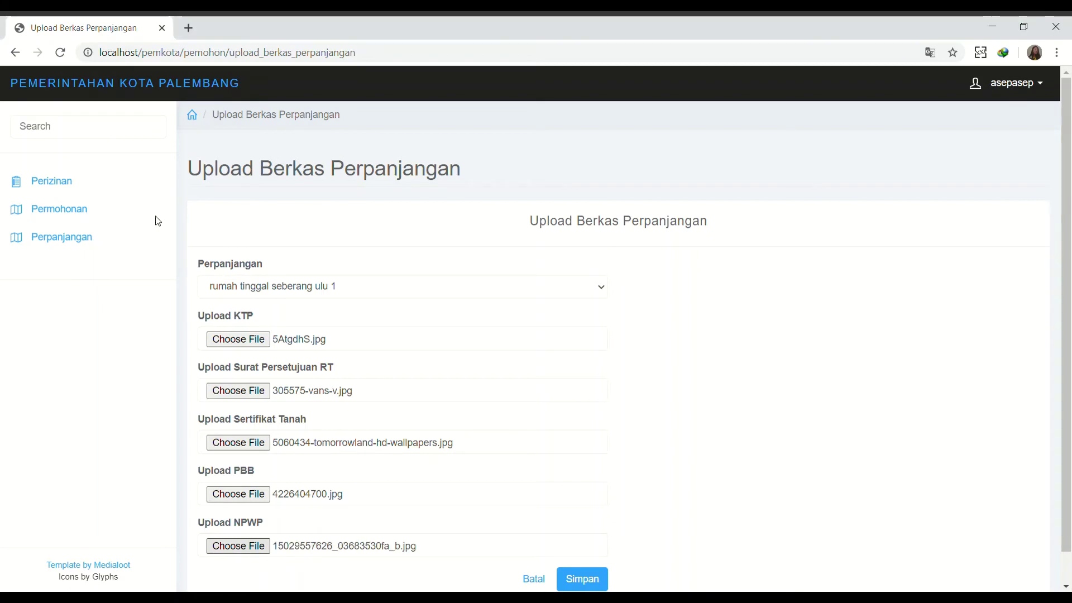
Save the extension with its files and review its detail page, where both file sets are unverified.
{"action": "left_click", "coordinate": [576, 583]}
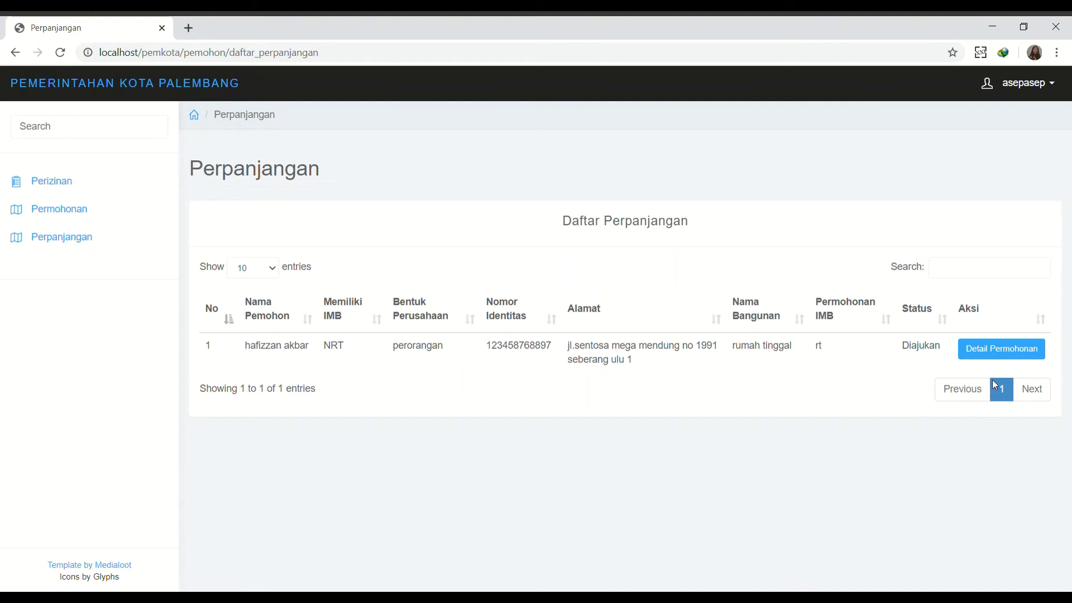
{"action": "left_click", "coordinate": [989, 350]}
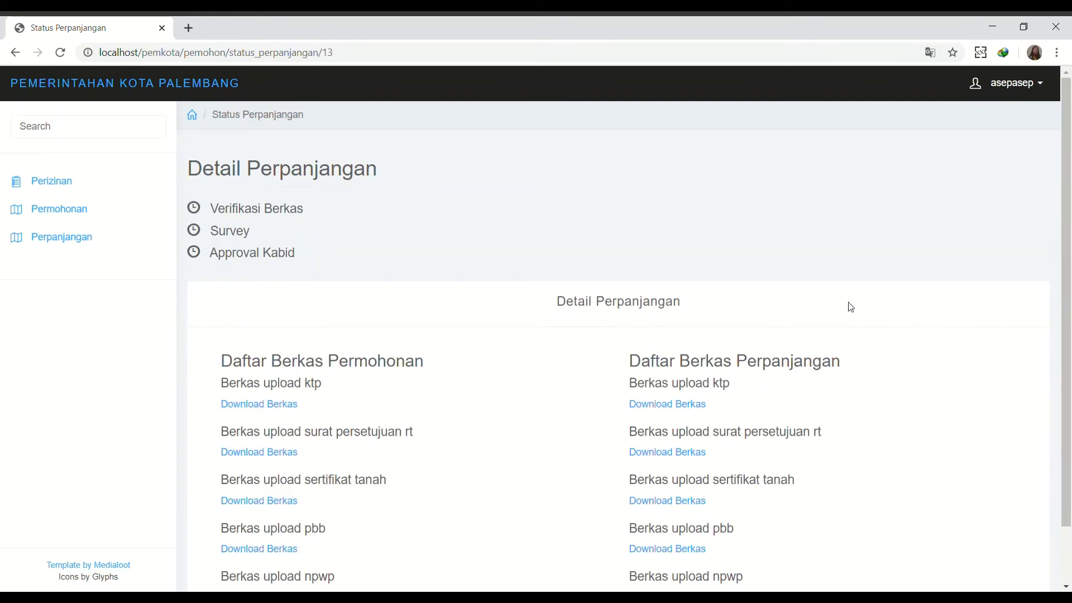
{"action": "scroll", "coordinate": [749, 437], "scroll_direction": "down", "scroll_amount": 2}
{"action": "scroll", "coordinate": [749, 437], "scroll_direction": "up", "scroll_amount": 2}
{"action": "scroll", "coordinate": [749, 436], "scroll_direction": "down", "scroll_amount": 2}
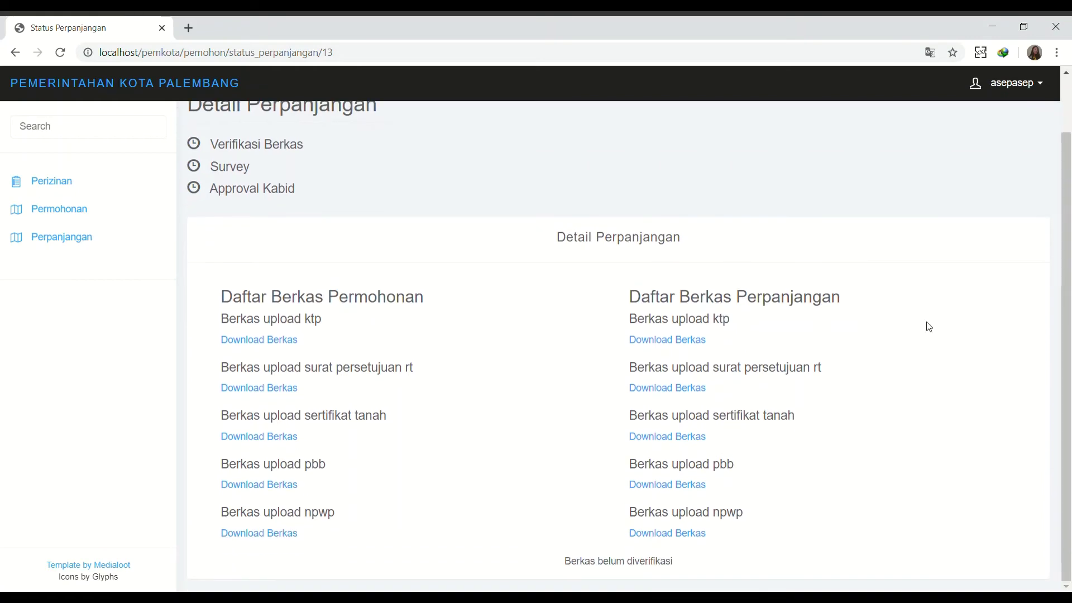
{"action": "left_click", "coordinate": [1017, 89]}
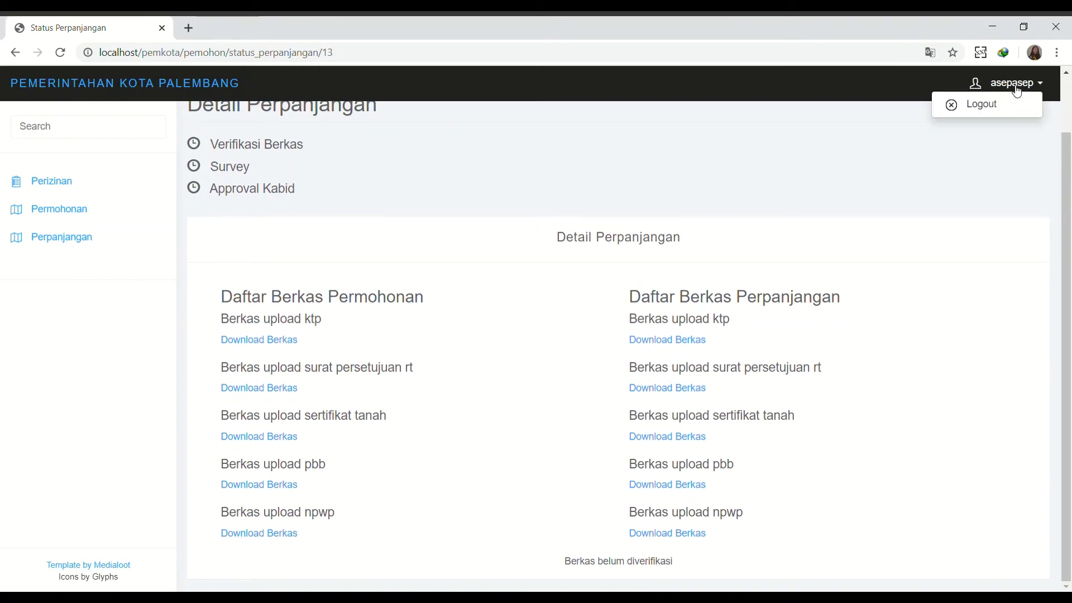
Log out of the applicant account and sign in with the admin credentials.
{"action": "left_click", "coordinate": [1000, 103]}
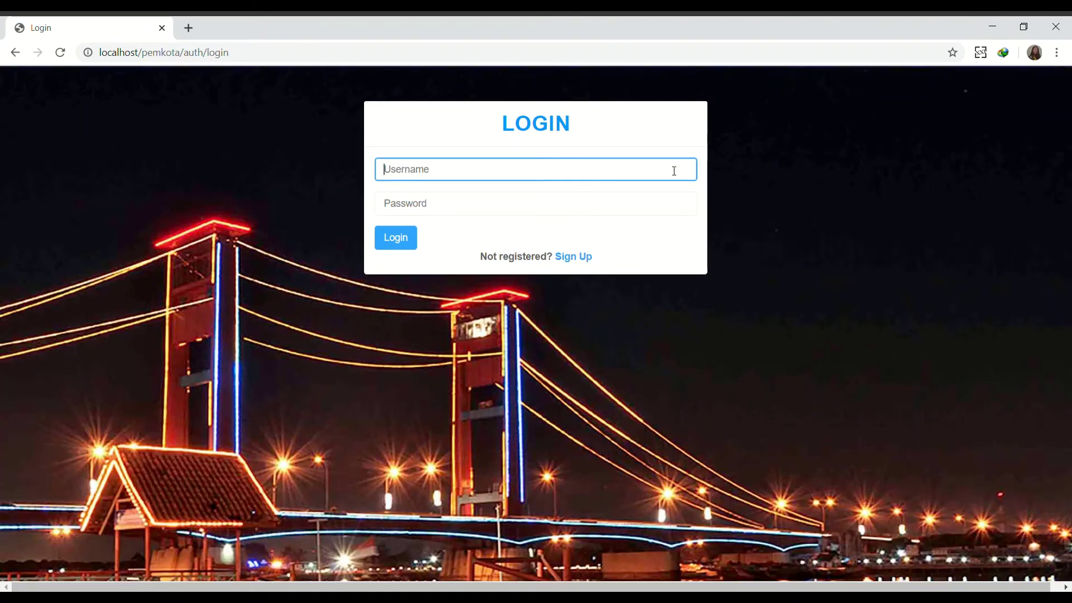
{"action": "key", "text": "Tab"}
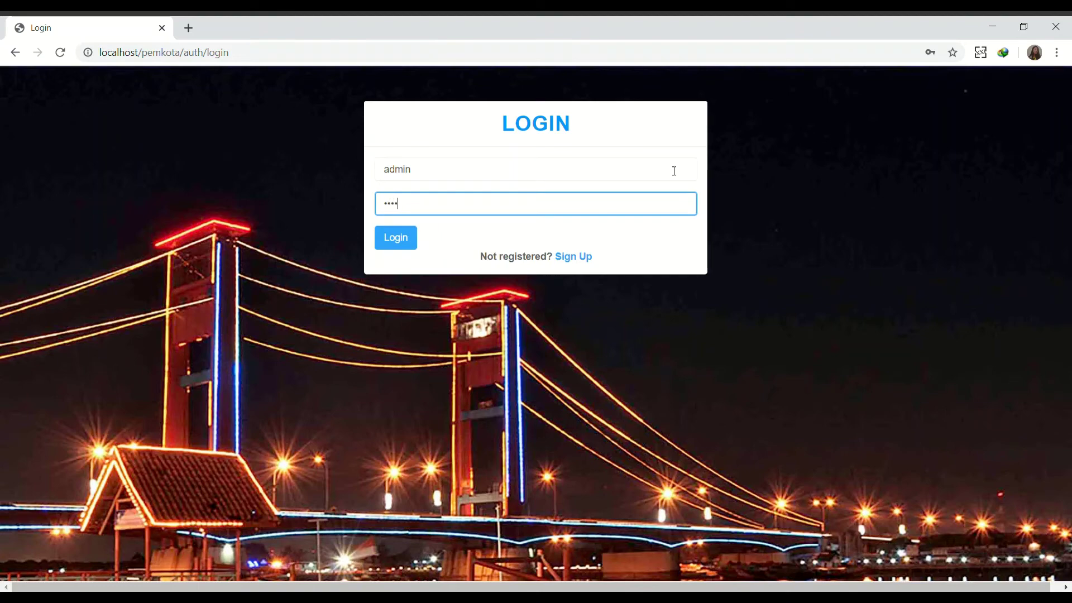
{"action": "key", "text": "Return"}
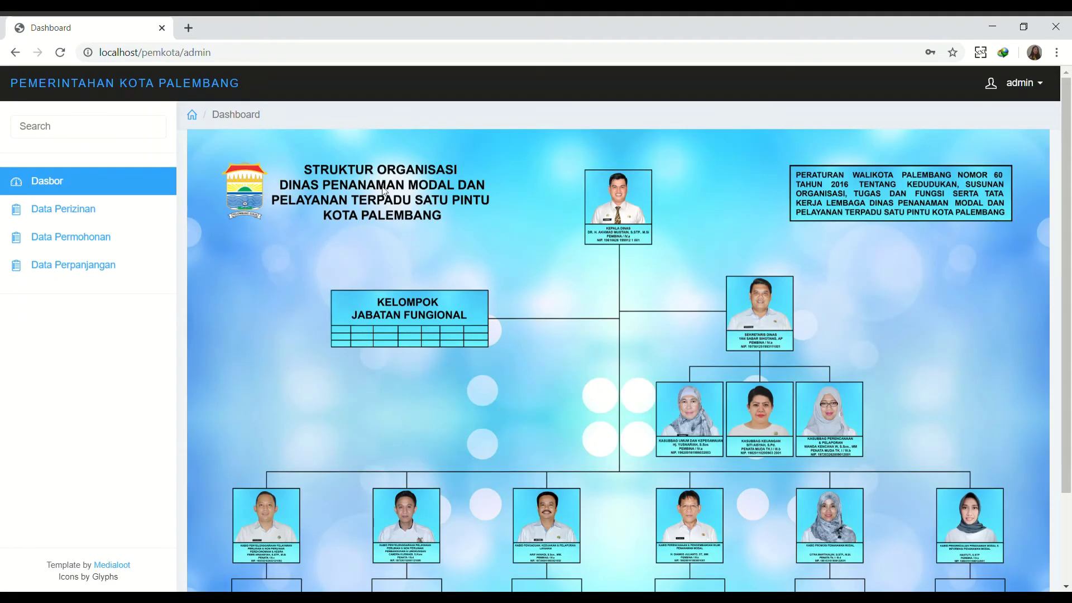
Browse the application and extension lists, ending on the Daftar Perizinan list of three permits.
{"action": "left_click", "coordinate": [136, 220]}
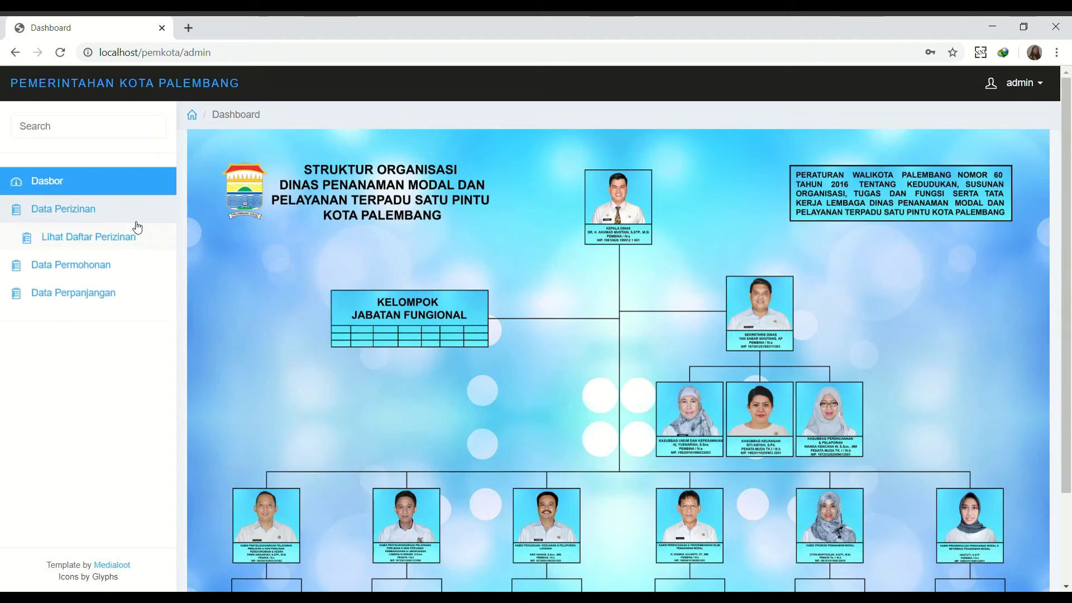
{"action": "left_click", "coordinate": [112, 265]}
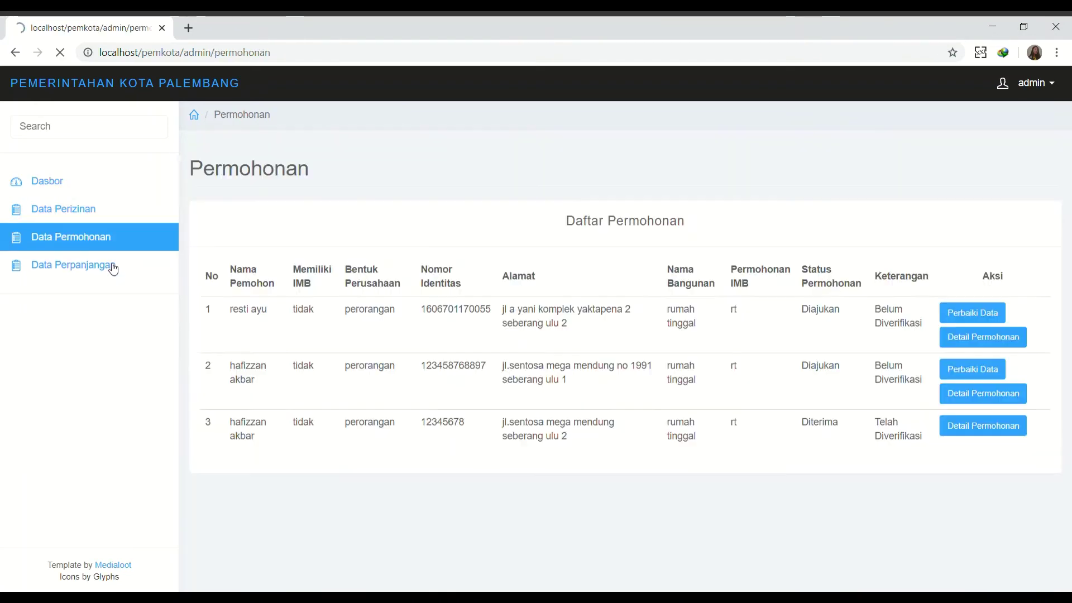
{"action": "left_click", "coordinate": [102, 266]}
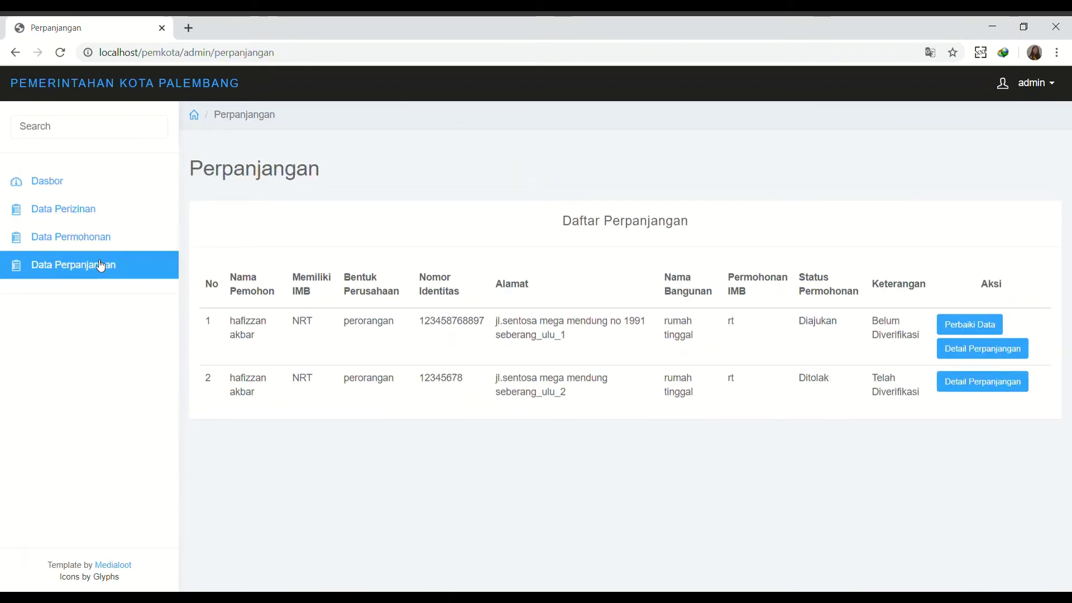
{"action": "left_click", "coordinate": [82, 221]}
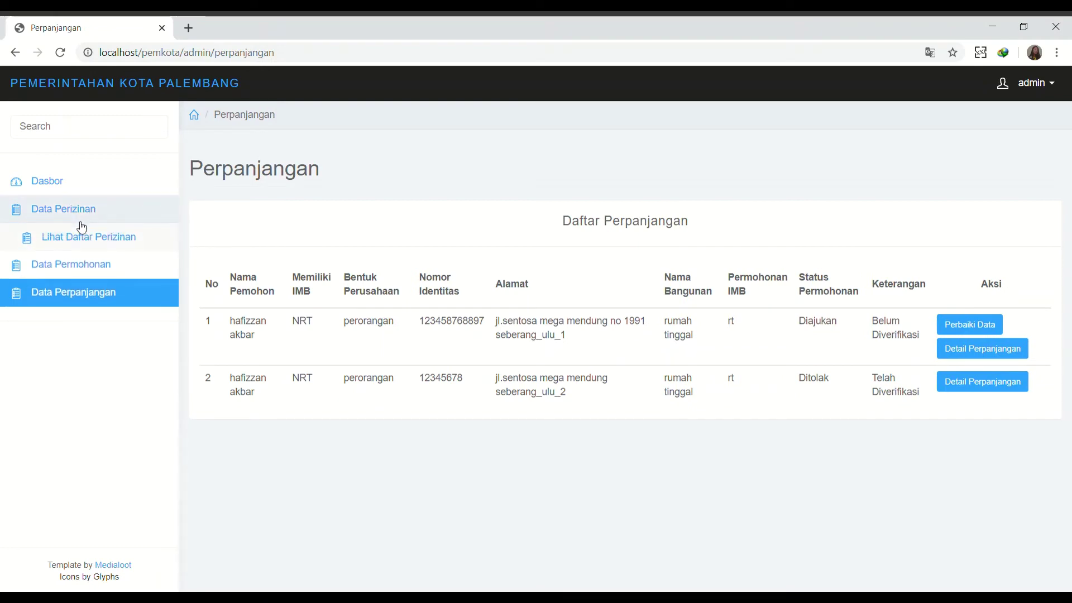
{"action": "left_click", "coordinate": [81, 228]}
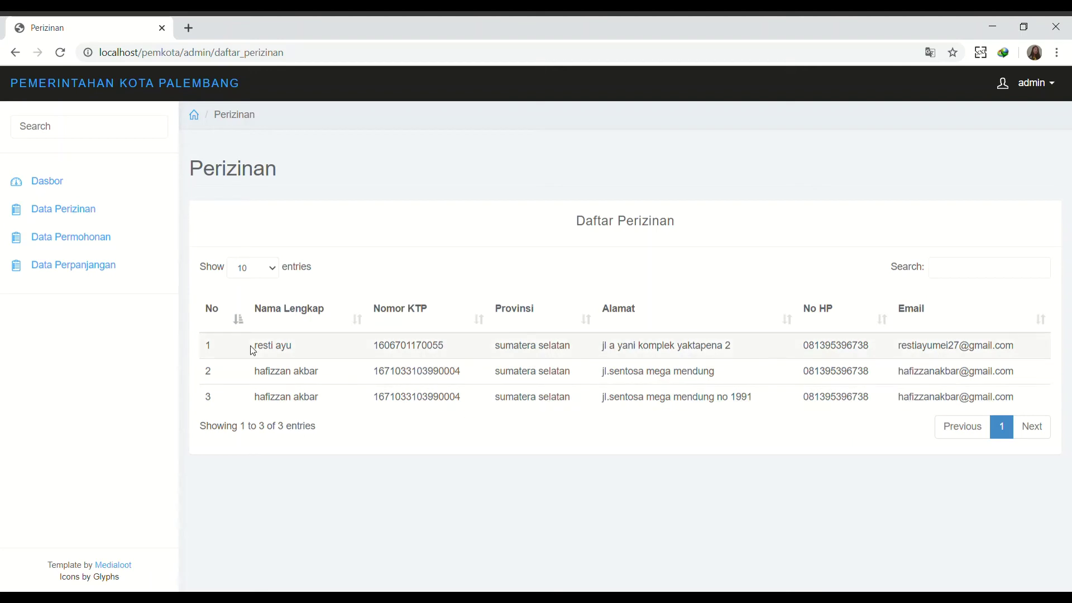
Open the permit applications list and check the first application's details.
{"action": "left_click", "coordinate": [117, 242]}
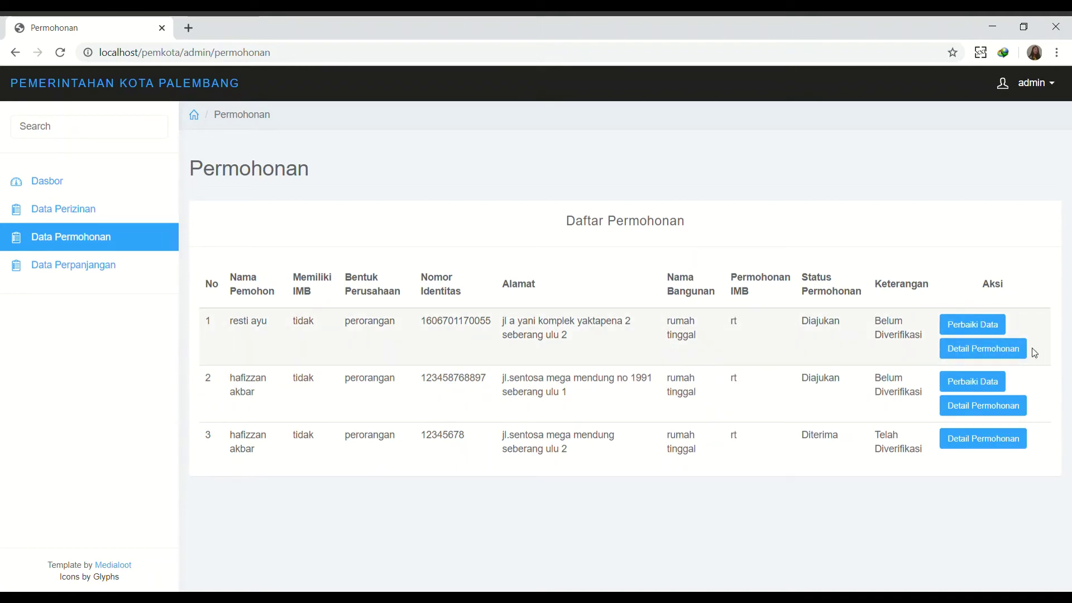
{"action": "left_click", "coordinate": [1015, 349]}
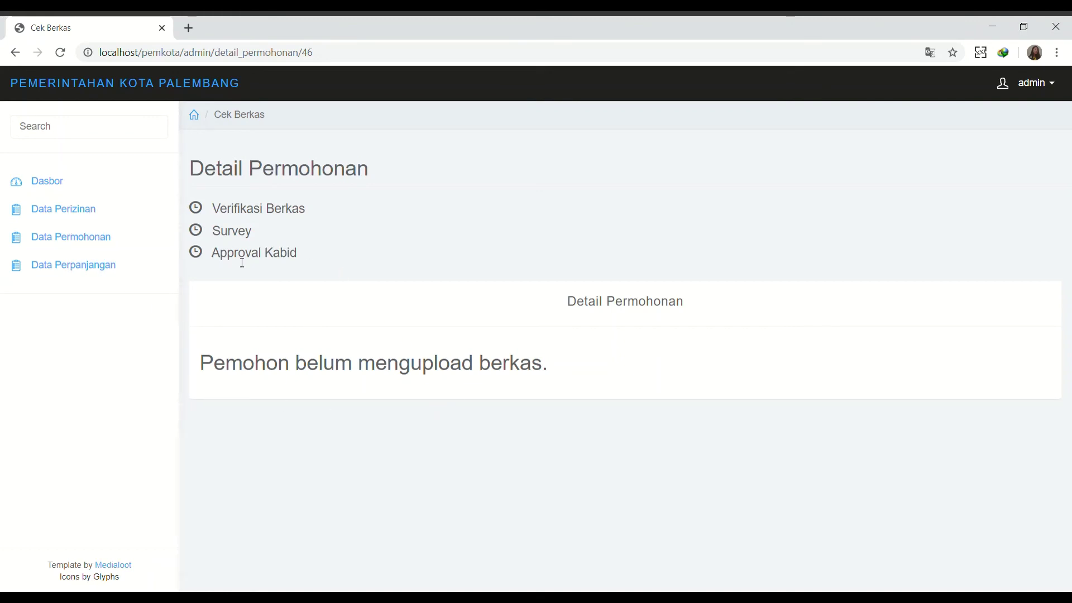
{"action": "left_click", "coordinate": [140, 237]}
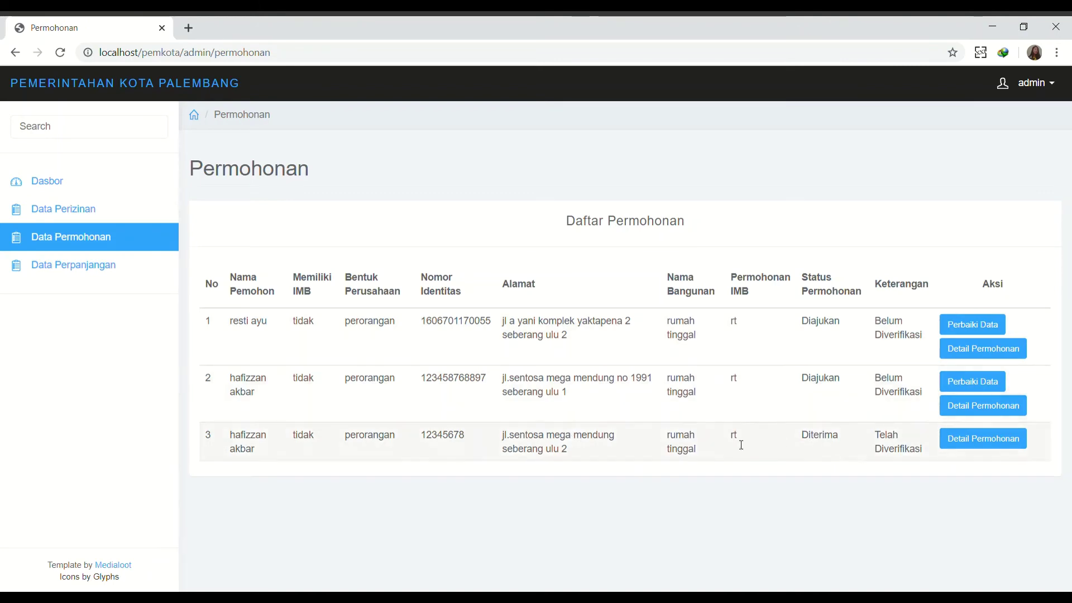
Mark application 48's uploaded files as verified and inspect its KTP file.
{"action": "left_click", "coordinate": [972, 412]}
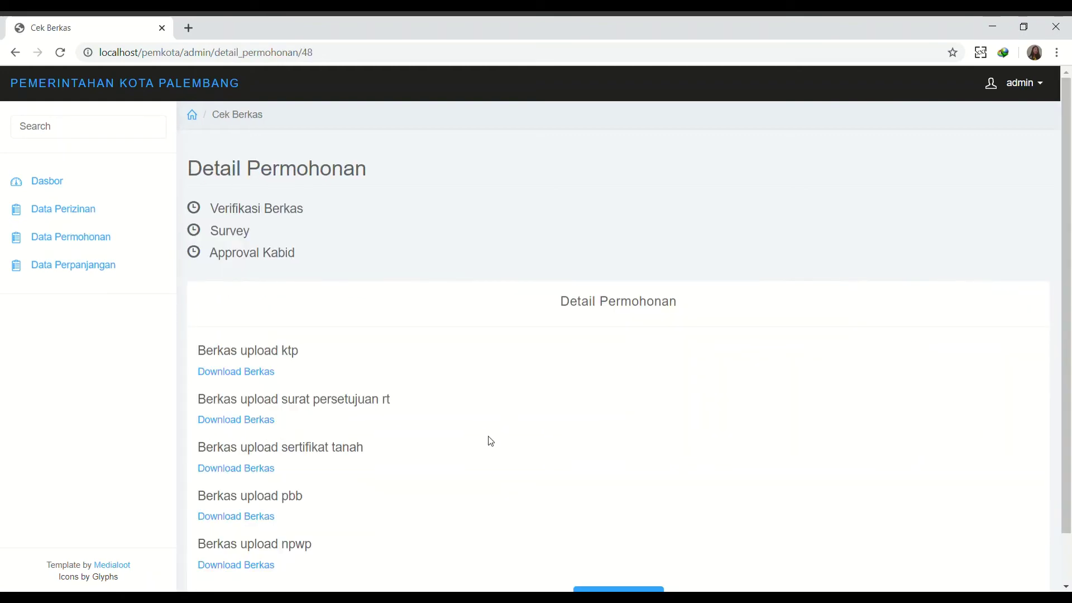
{"action": "scroll", "coordinate": [490, 441], "scroll_direction": "down", "scroll_amount": 1}
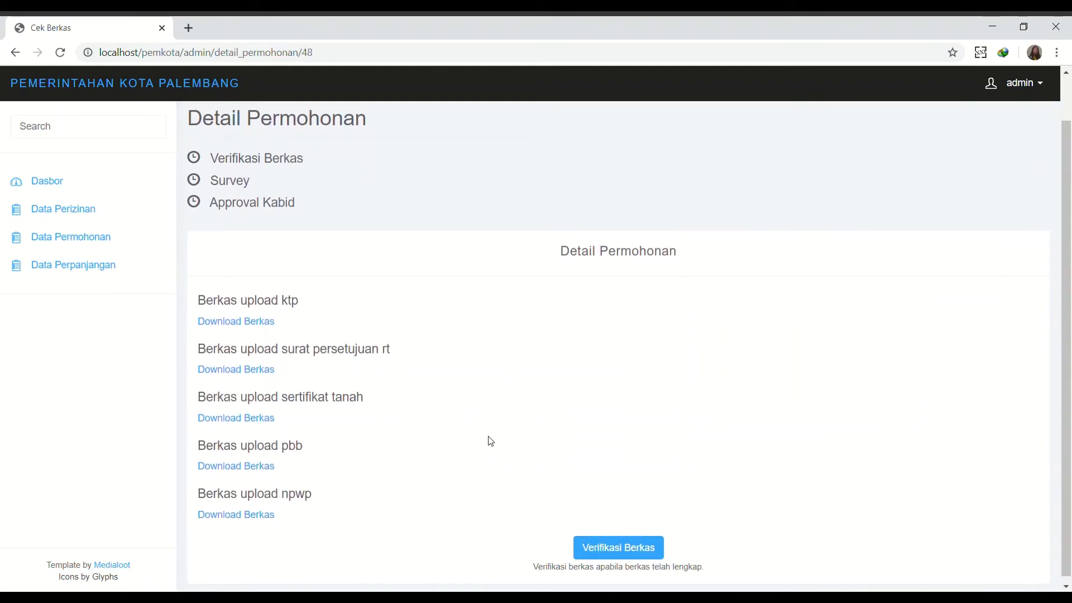
{"action": "left_click", "coordinate": [659, 555]}
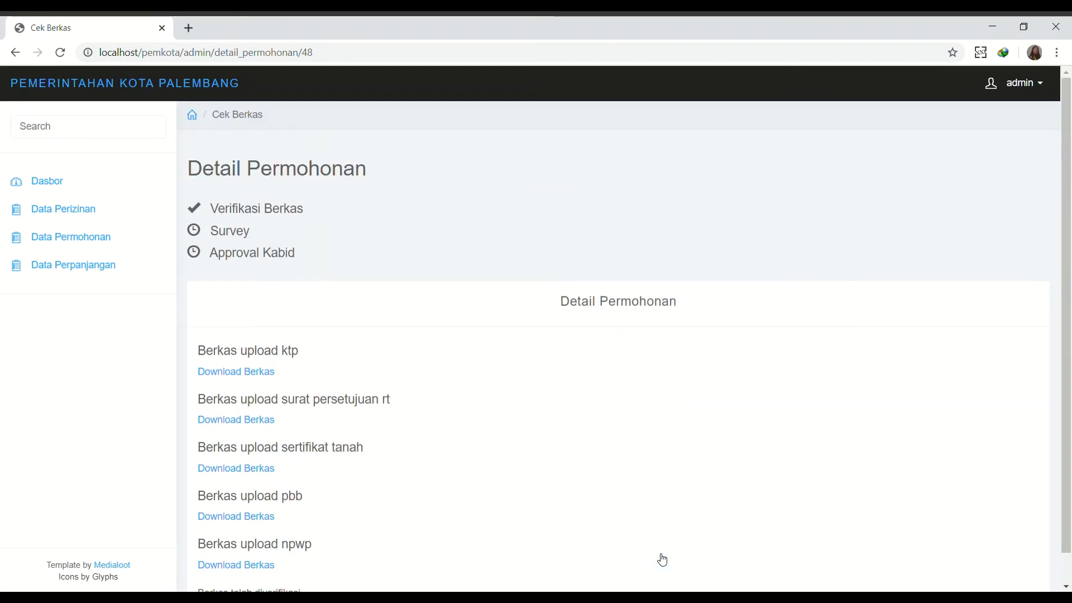
{"action": "left_click", "coordinate": [270, 373]}
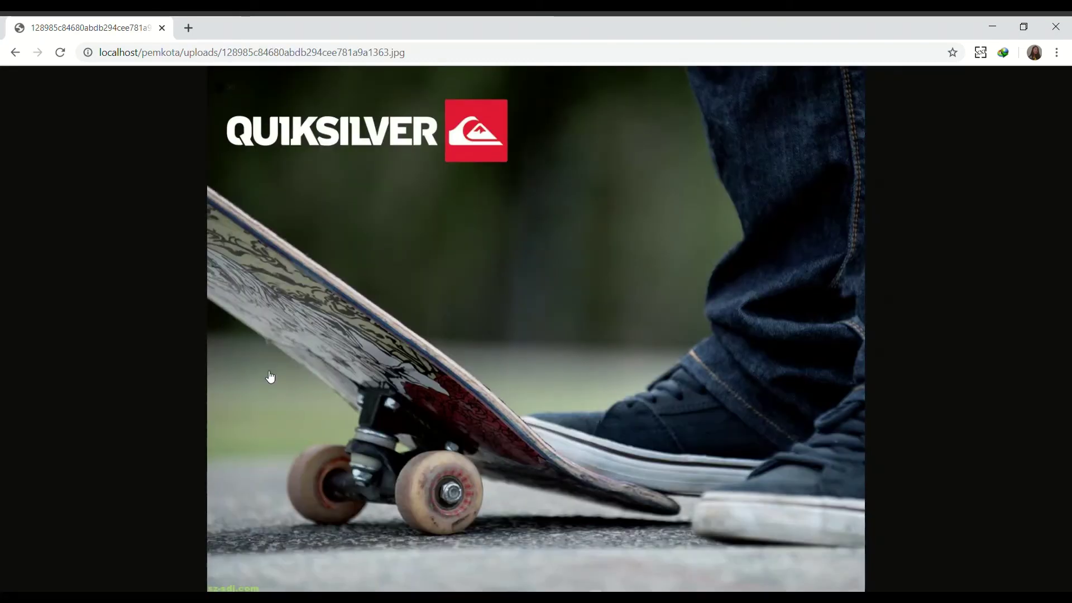
{"action": "left_click", "coordinate": [15, 52]}
{"action": "scroll", "coordinate": [363, 319], "scroll_direction": "down", "scroll_amount": 1}
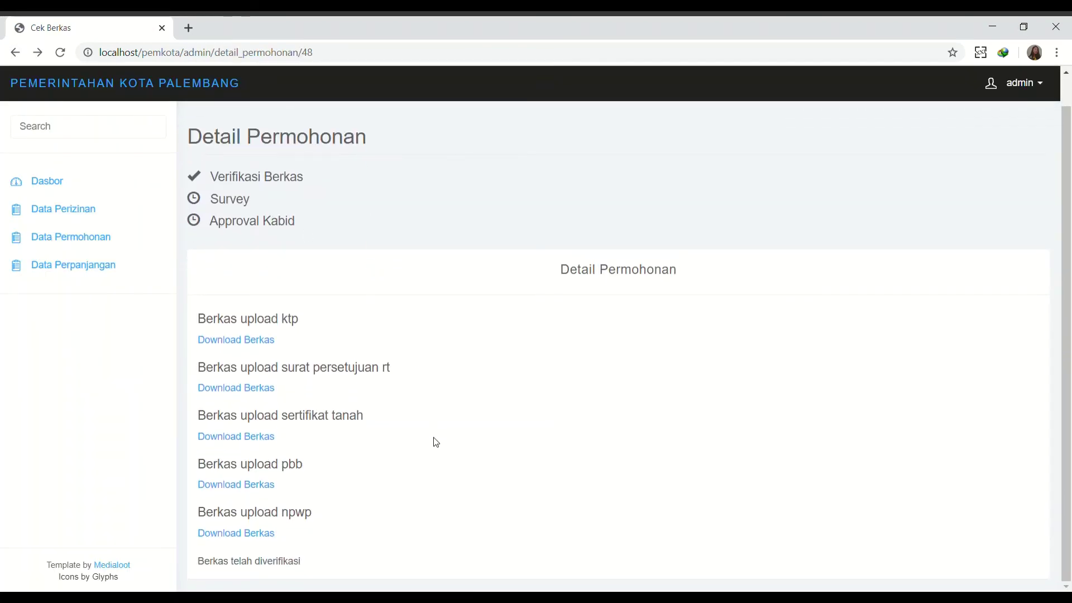
{"action": "left_click", "coordinate": [1040, 88]}
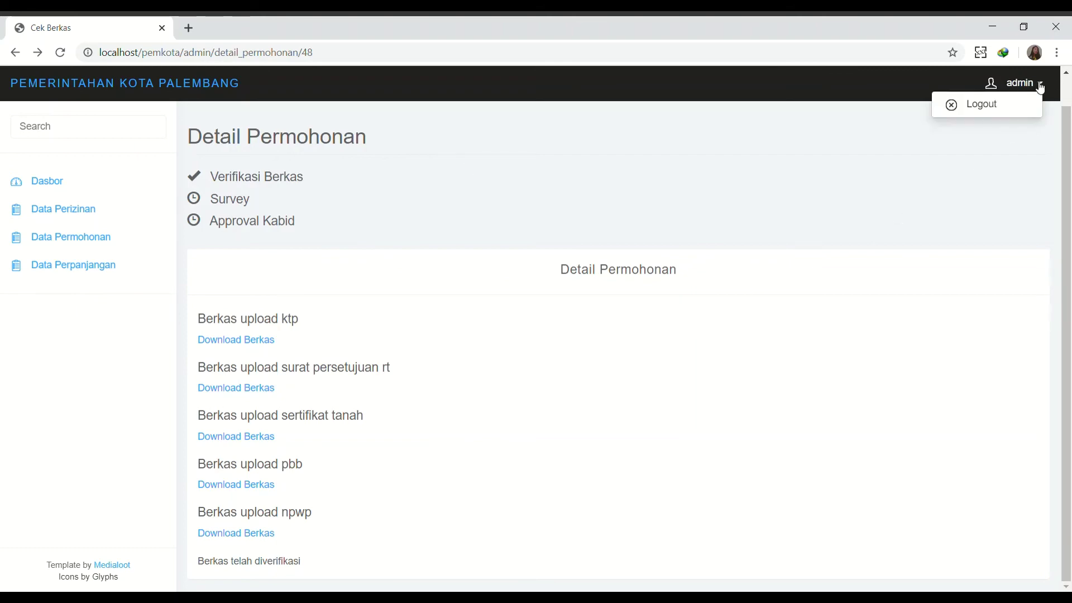
Log out of the admin account and sign in with the survey account's credentials.
{"action": "left_click", "coordinate": [1003, 102]}
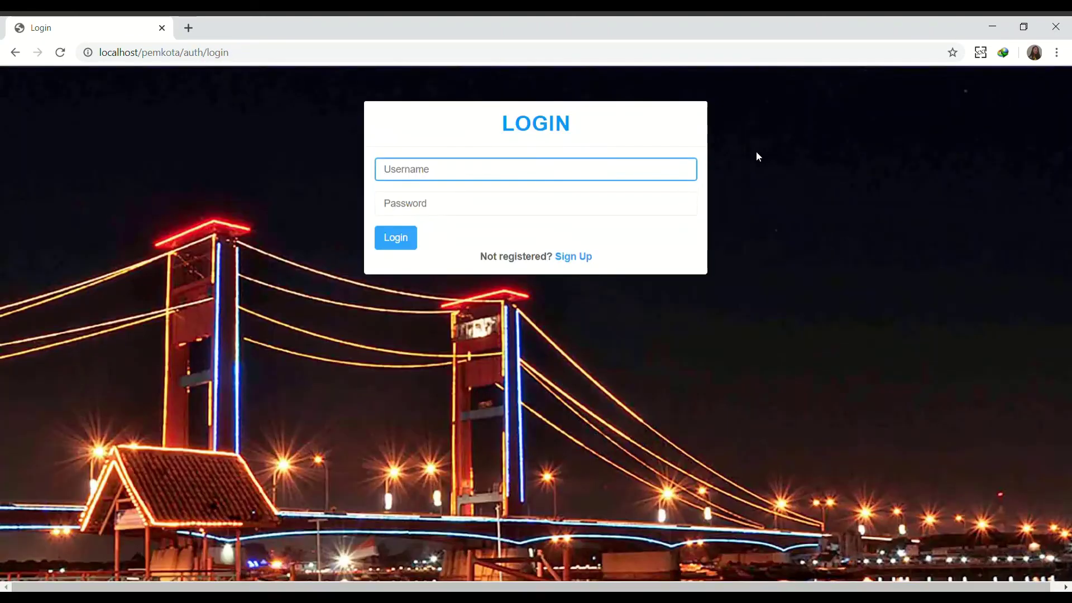
{"action": "type", "text": "survey"}
{"action": "key", "text": "Tab"}
{"action": "type", "text": "sur"}
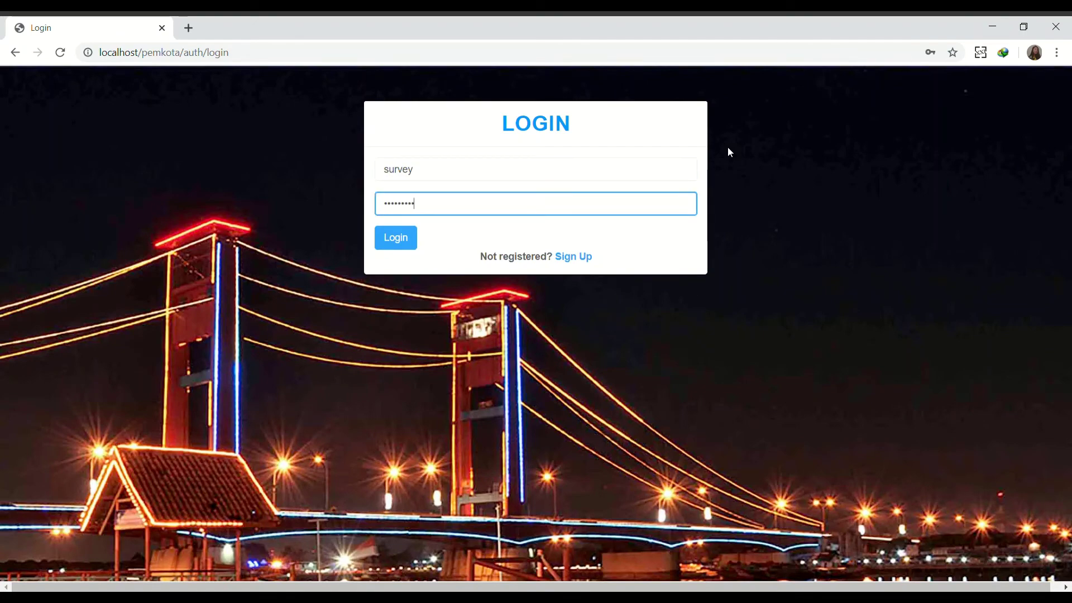
{"action": "key", "text": "Return"}
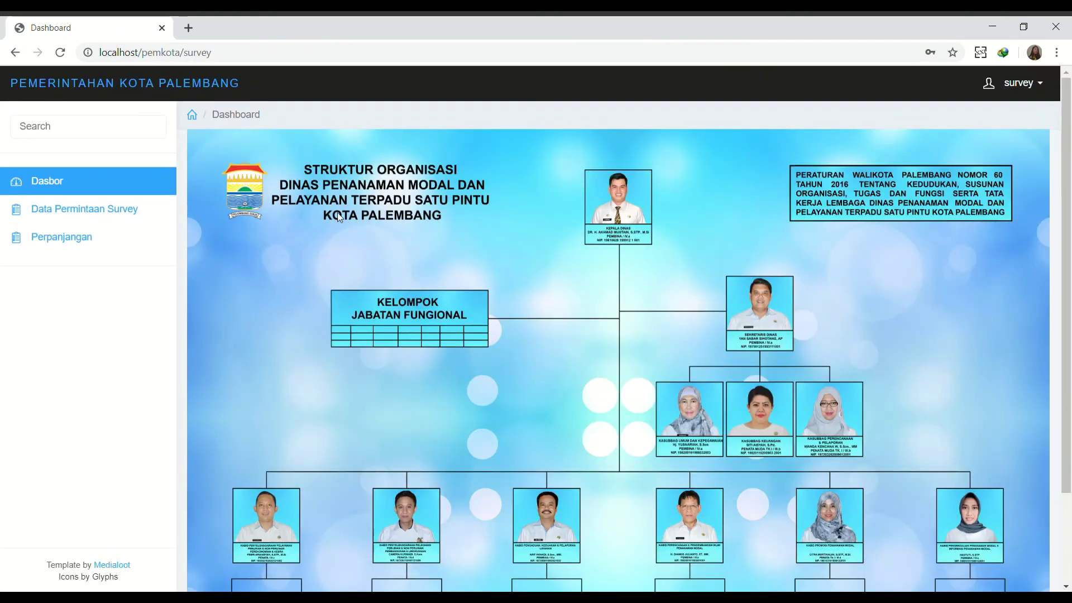
Check the survey and extension request lists, then start entering survey data for application 48.
{"action": "left_click", "coordinate": [132, 218]}
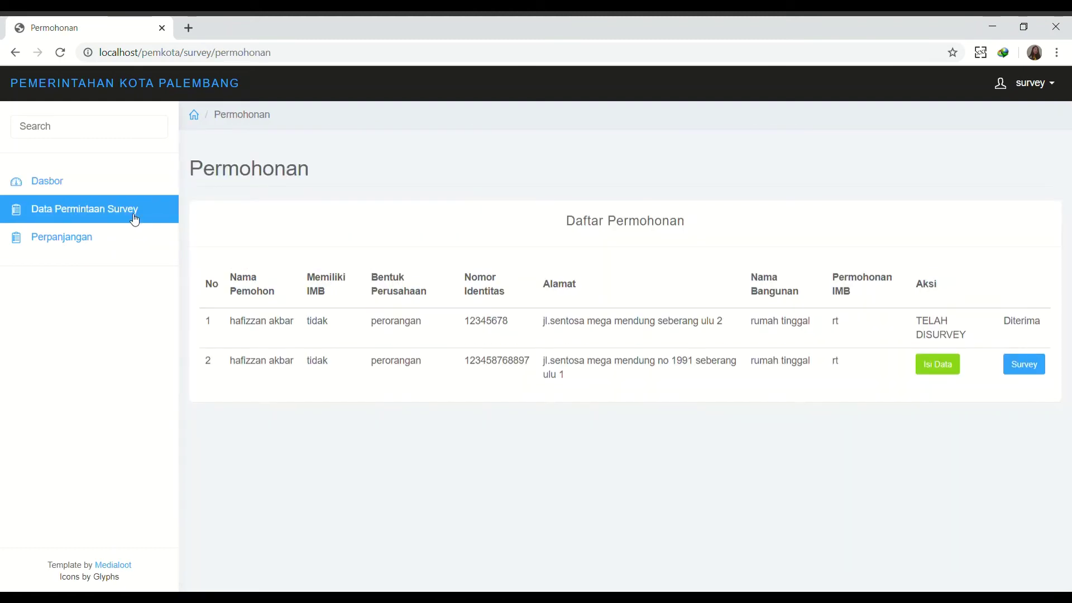
{"action": "left_click", "coordinate": [95, 239]}
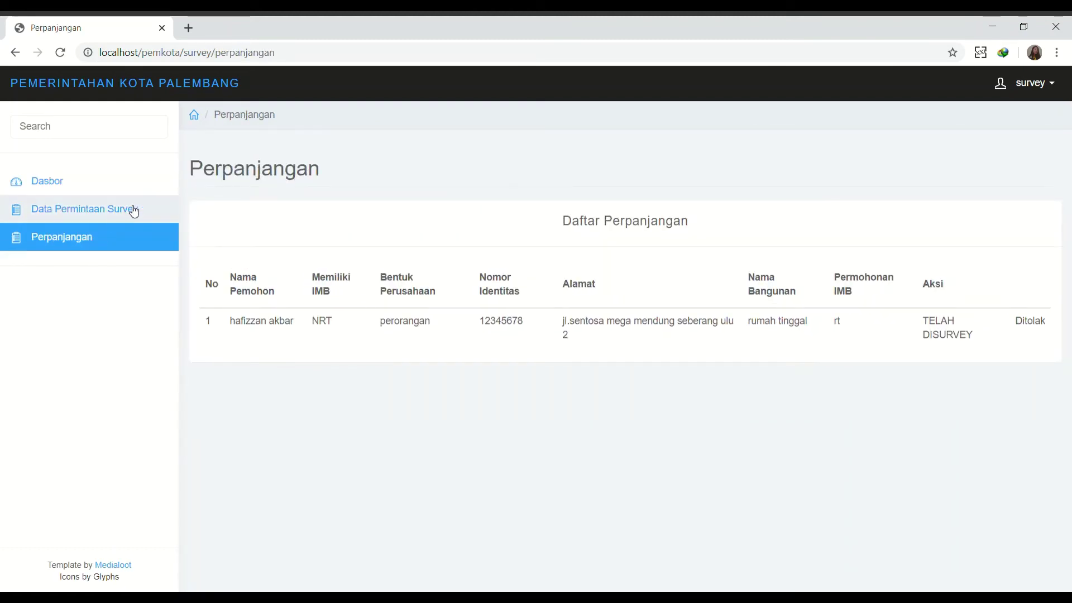
{"action": "left_click", "coordinate": [134, 211]}
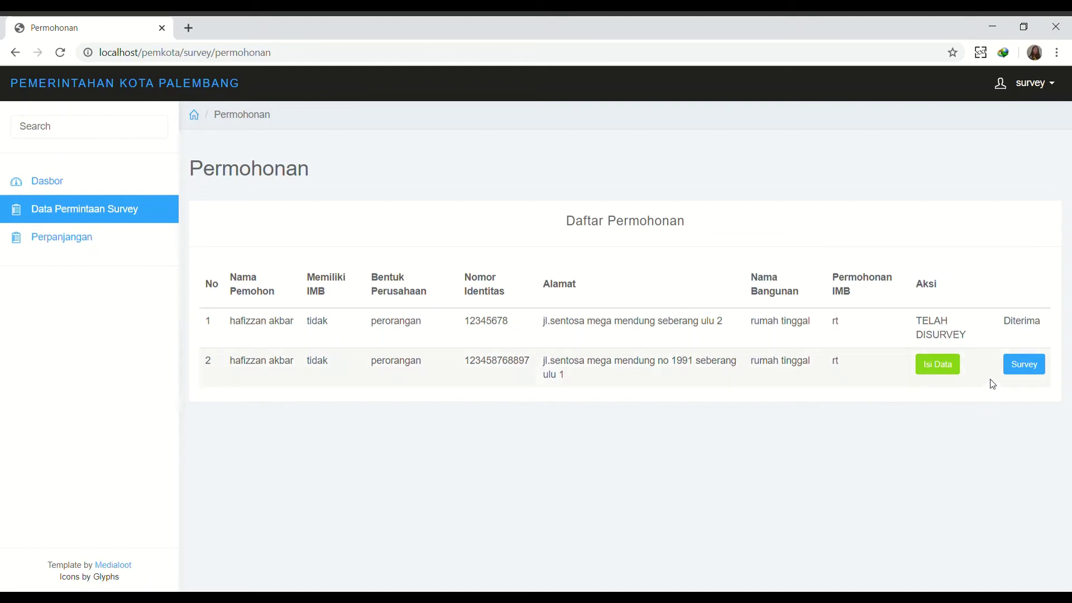
{"action": "left_click", "coordinate": [952, 367]}
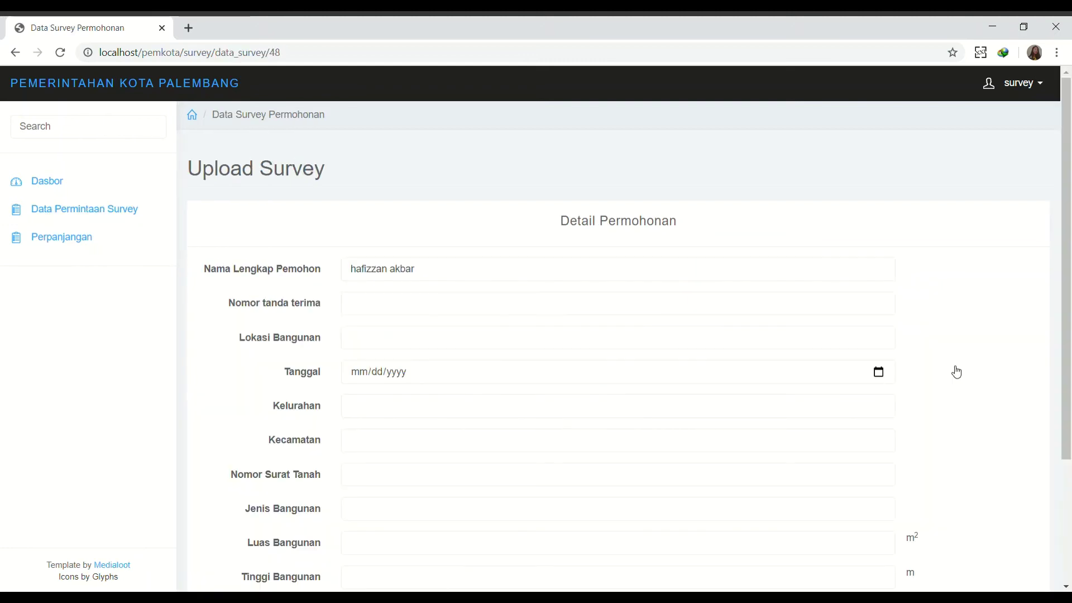
Fill receipt number, location, date 06/10/2020, Kelurahan 16 ulu, Kecamatan seberang ulu 2, land certificate number.
{"action": "left_click", "coordinate": [401, 303]}
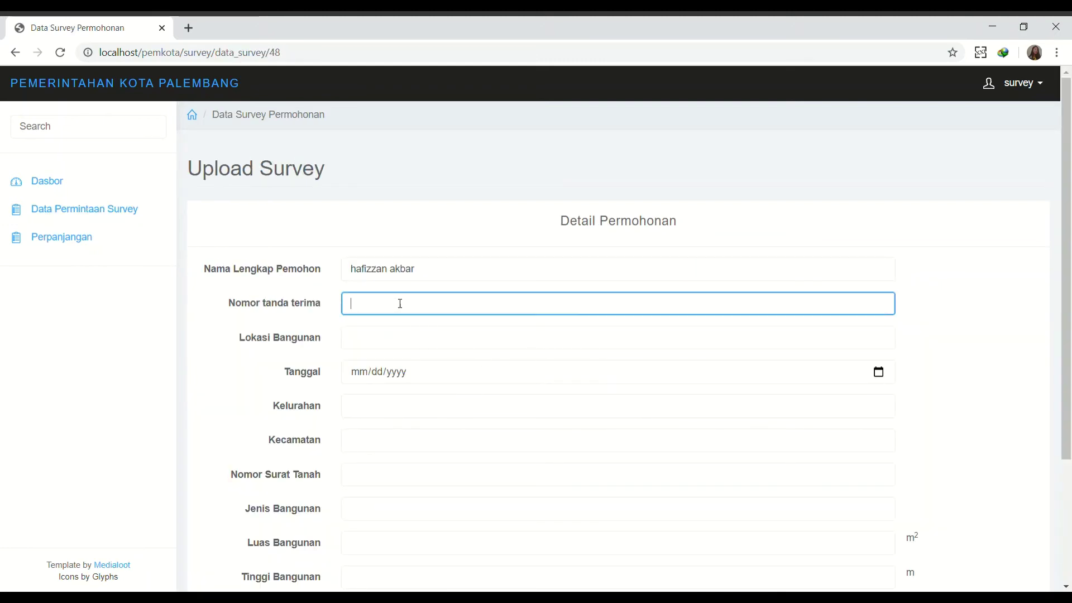
{"action": "type", "text": "srt_670_rt_0976282"}
{"action": "left_click", "coordinate": [386, 335]}
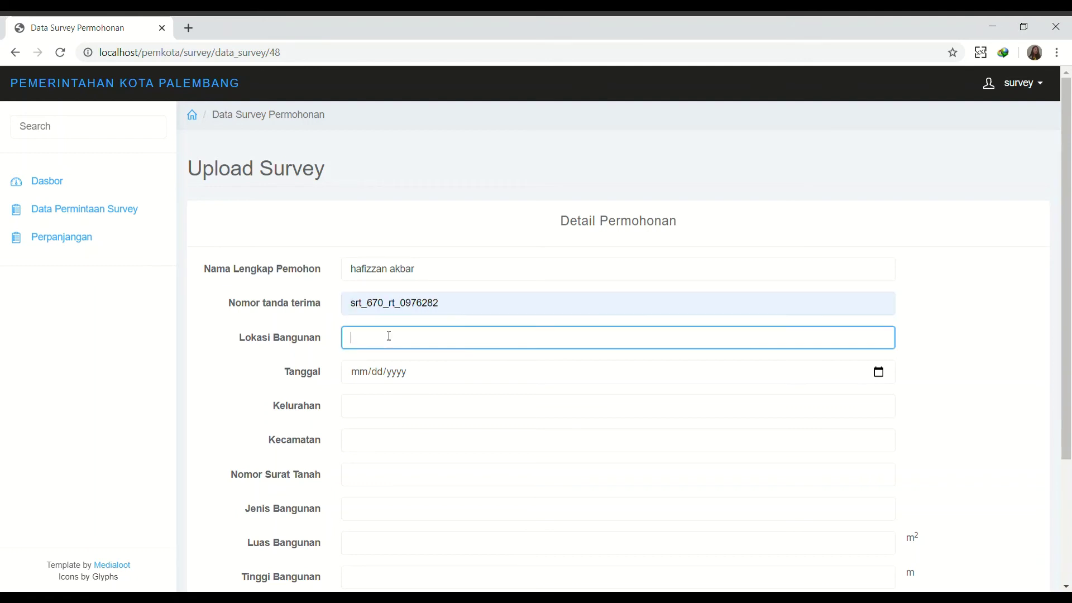
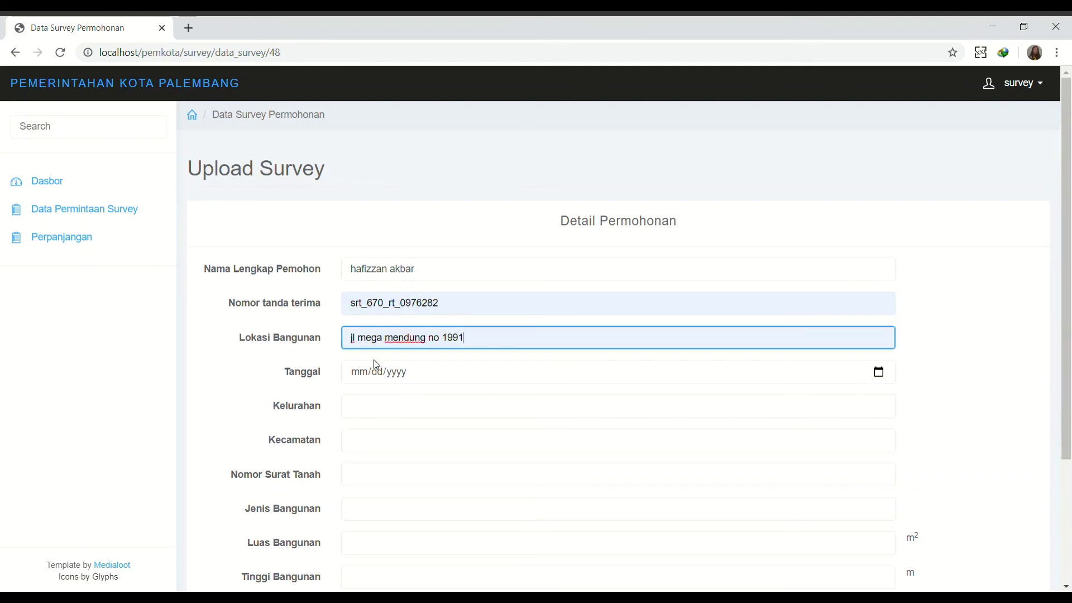
{"action": "left_click", "coordinate": [878, 373]}
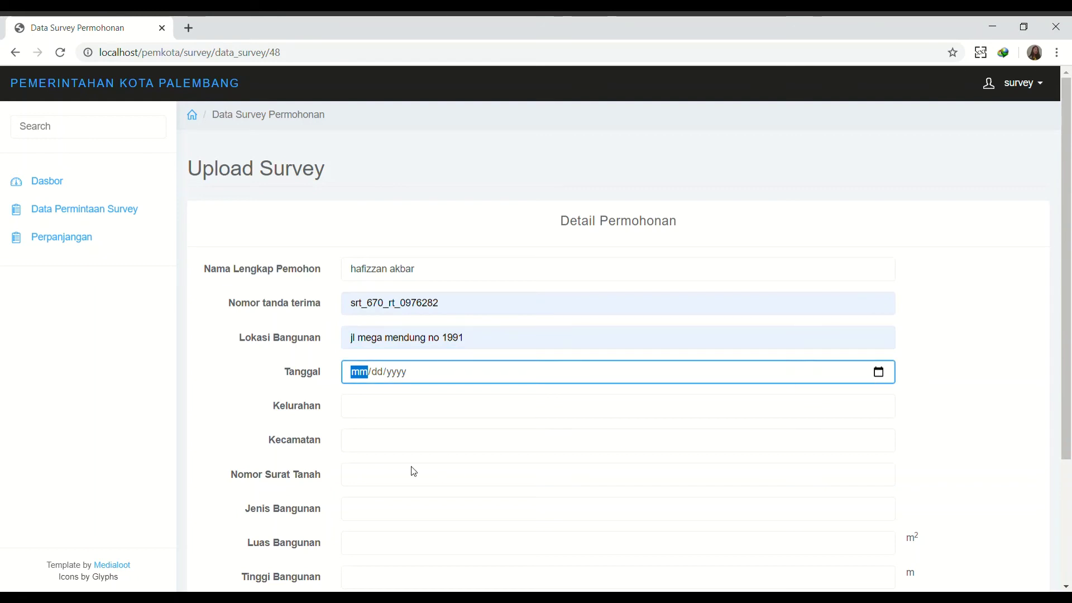
{"action": "type", "text": "06/10/2020"}
{"action": "left_click", "coordinate": [385, 418]}
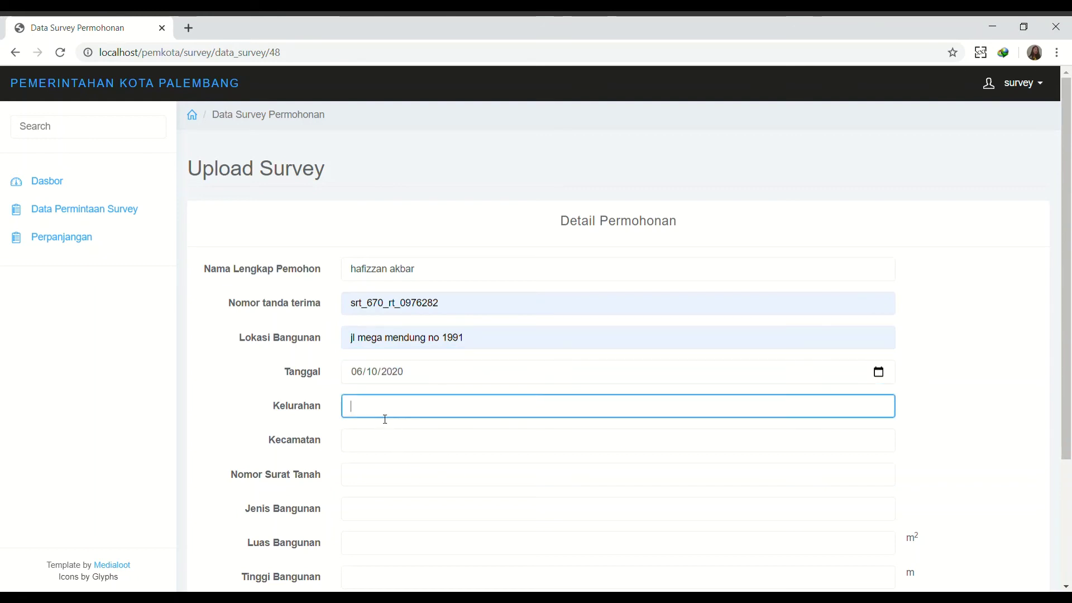
{"action": "type", "text": "16 ulu"}
{"action": "left_click", "coordinate": [368, 448]}
{"action": "type", "text": "seberang ulu 2"}
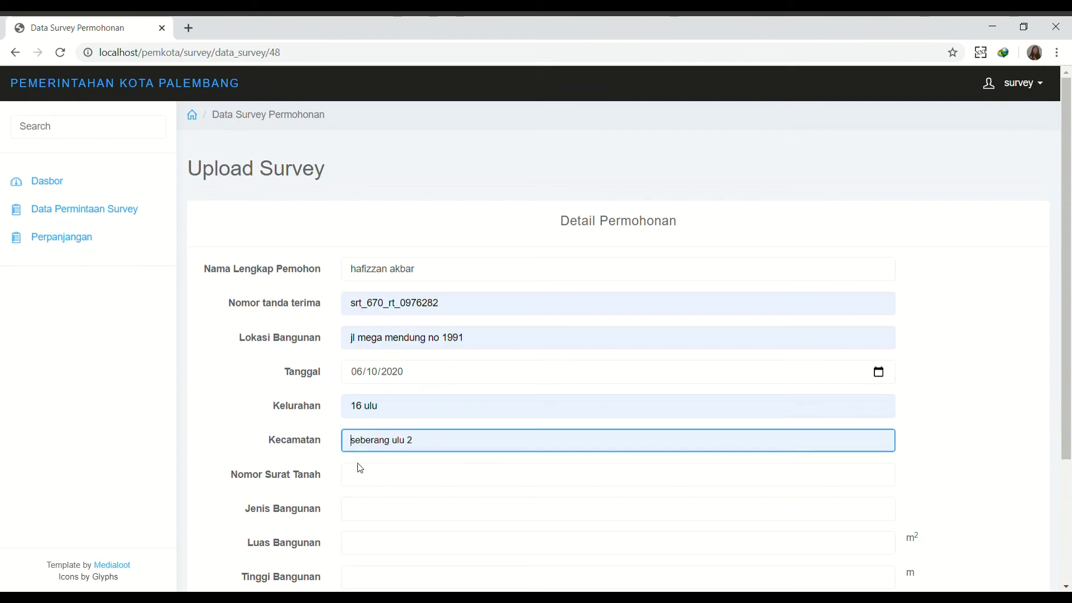
{"action": "left_click", "coordinate": [363, 486]}
{"action": "key", "text": "ctrl+v"}
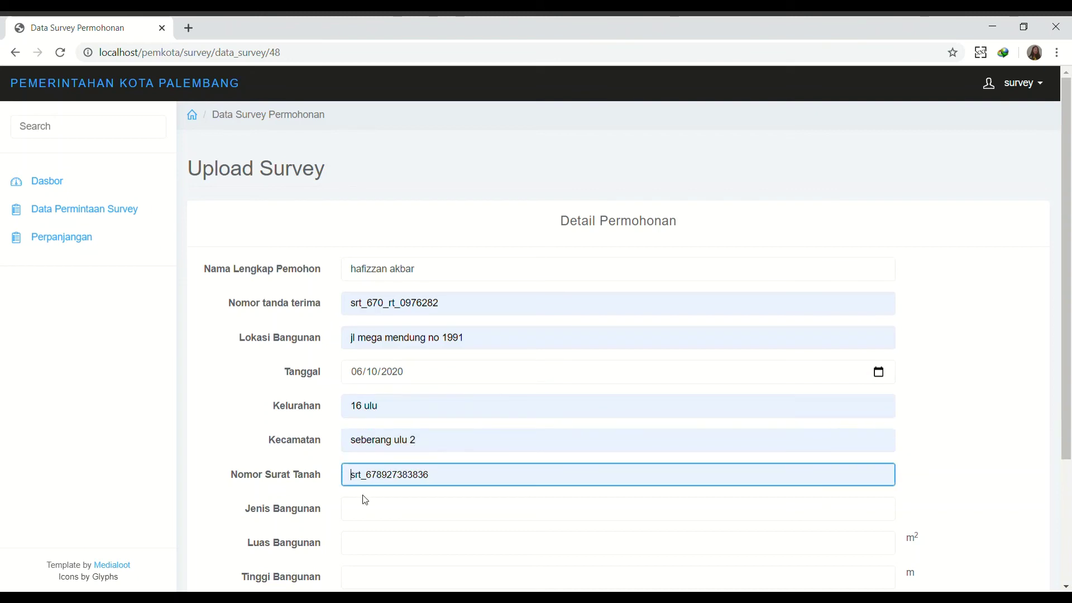
Enter type RT, area 350, height 150, paving 120, gate 110, notes 'diterima', and submit.
{"action": "left_click", "coordinate": [367, 509]}
{"action": "type", "text": "RT"}
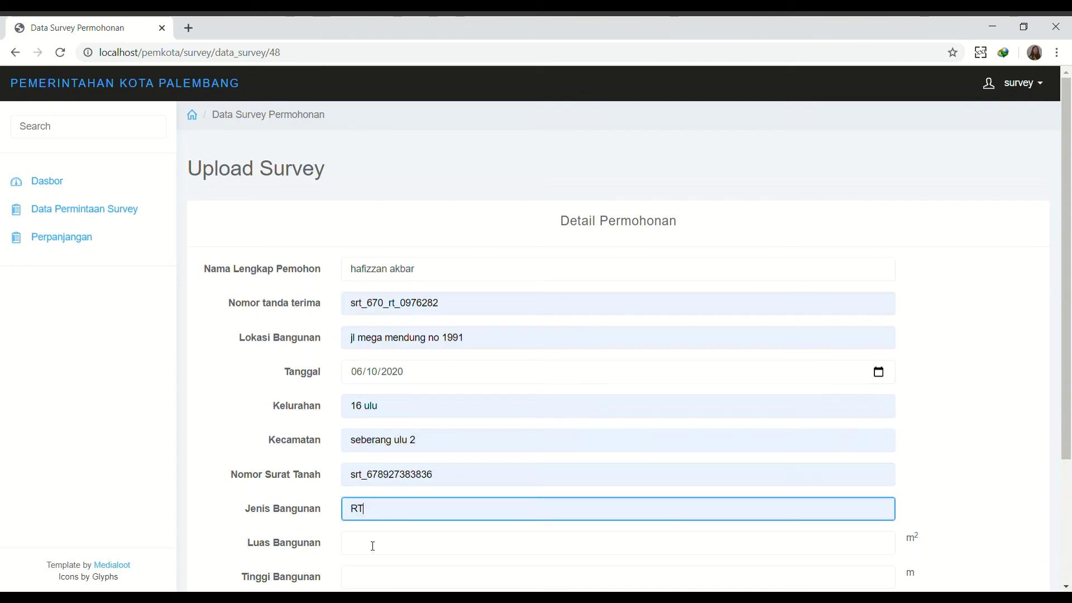
{"action": "left_click", "coordinate": [373, 546]}
{"action": "type", "text": "350"}
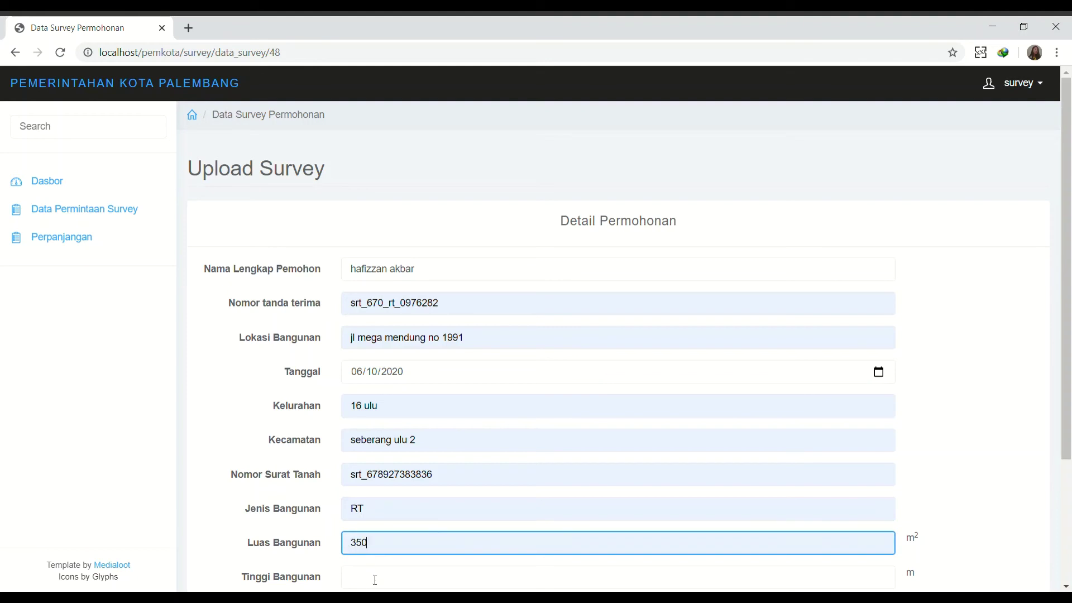
{"action": "scroll", "coordinate": [375, 579], "scroll_direction": "down", "scroll_amount": 3}
{"action": "left_click", "coordinate": [380, 418]}
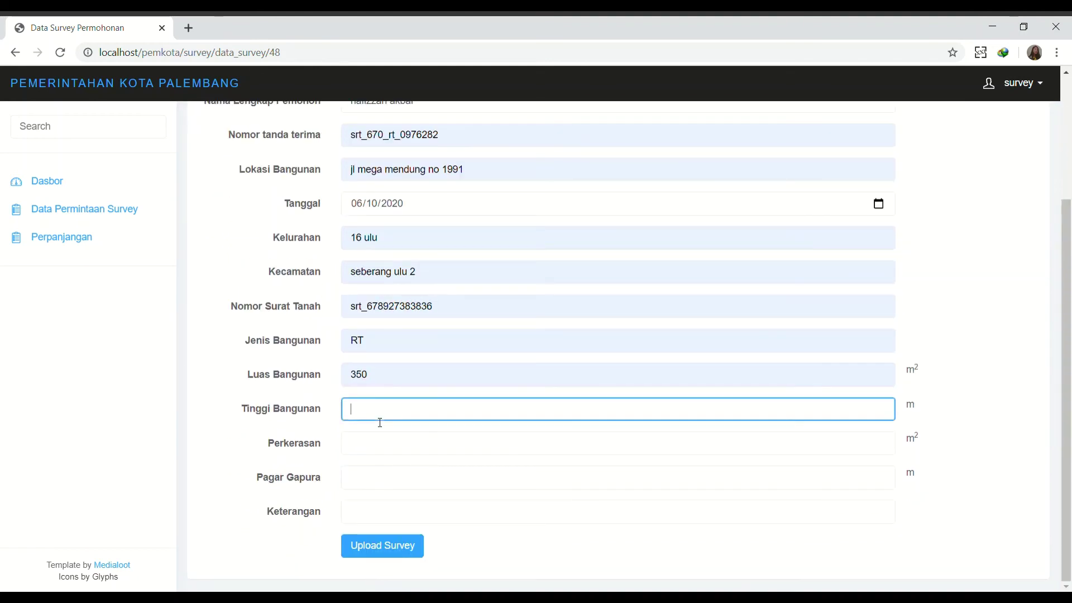
{"action": "left_click", "coordinate": [380, 445]}
{"action": "left_click", "coordinate": [380, 447]}
{"action": "left_click", "coordinate": [361, 484]}
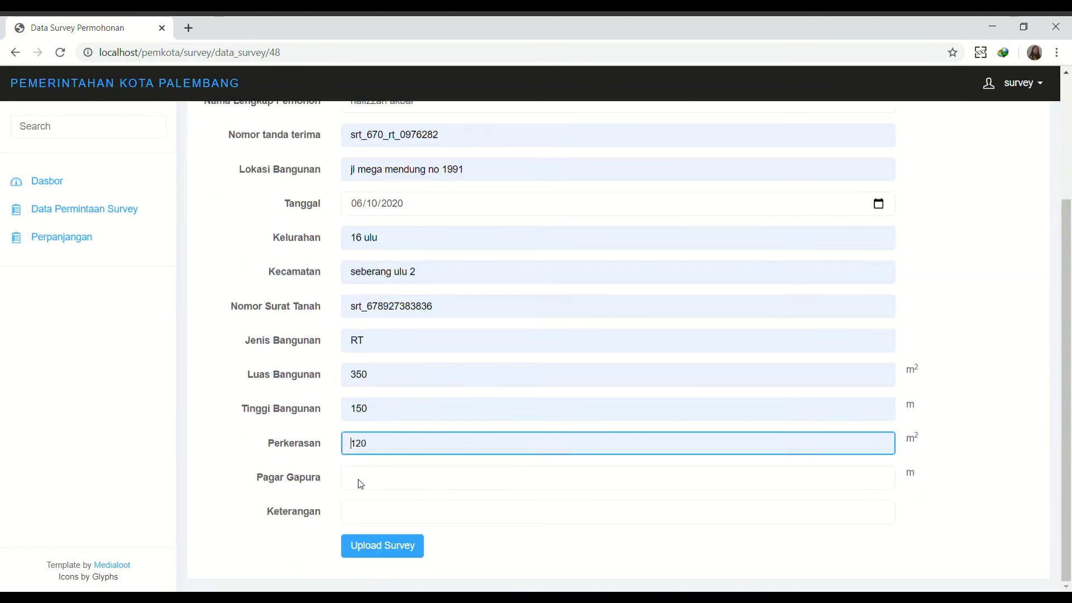
{"action": "left_click", "coordinate": [361, 488]}
{"action": "left_click", "coordinate": [357, 504]}
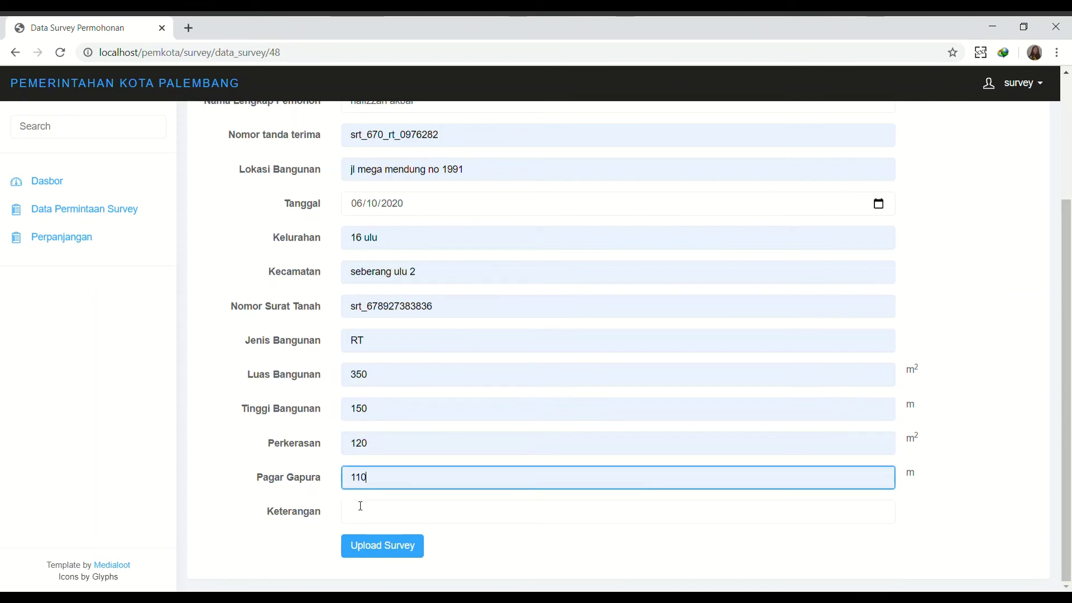
{"action": "left_click", "coordinate": [363, 520]}
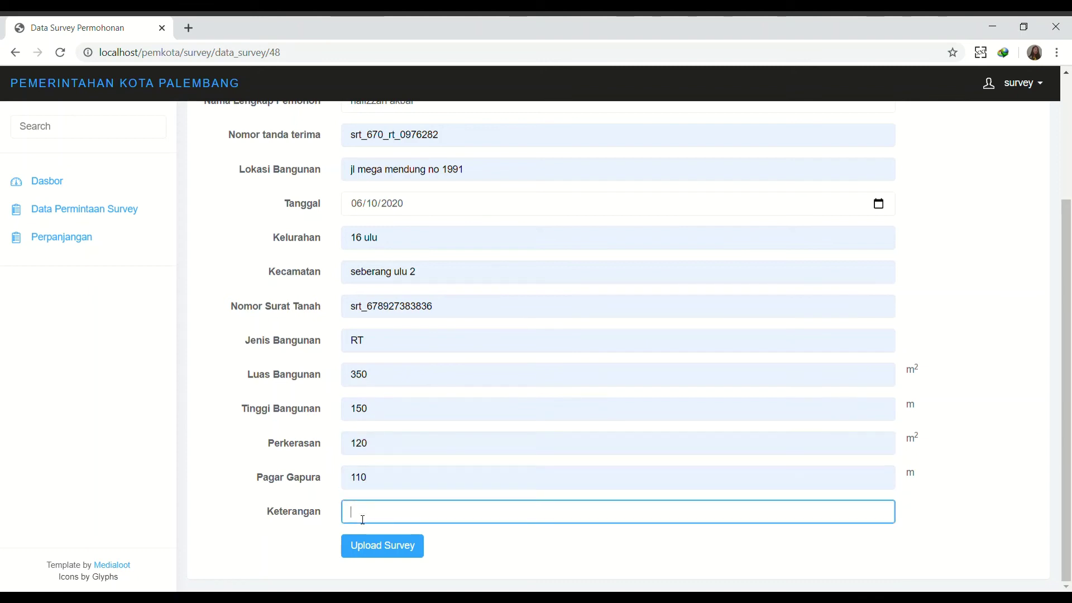
{"action": "left_click", "coordinate": [377, 558]}
{"action": "left_click", "coordinate": [378, 552]}
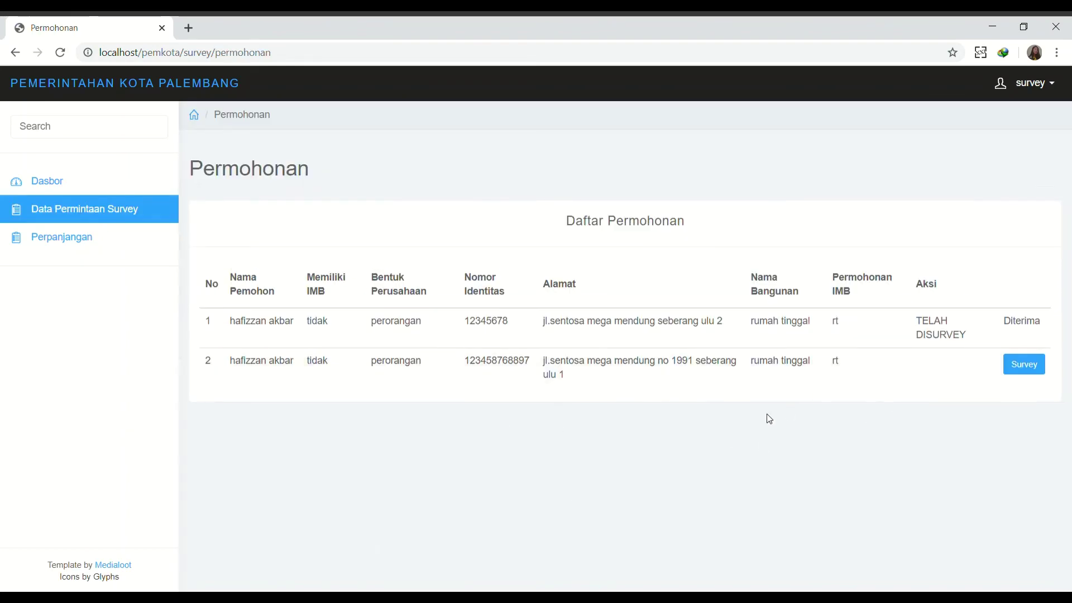
Attach a survey image to application 48 and accept the application.
{"action": "left_click", "coordinate": [1035, 365]}
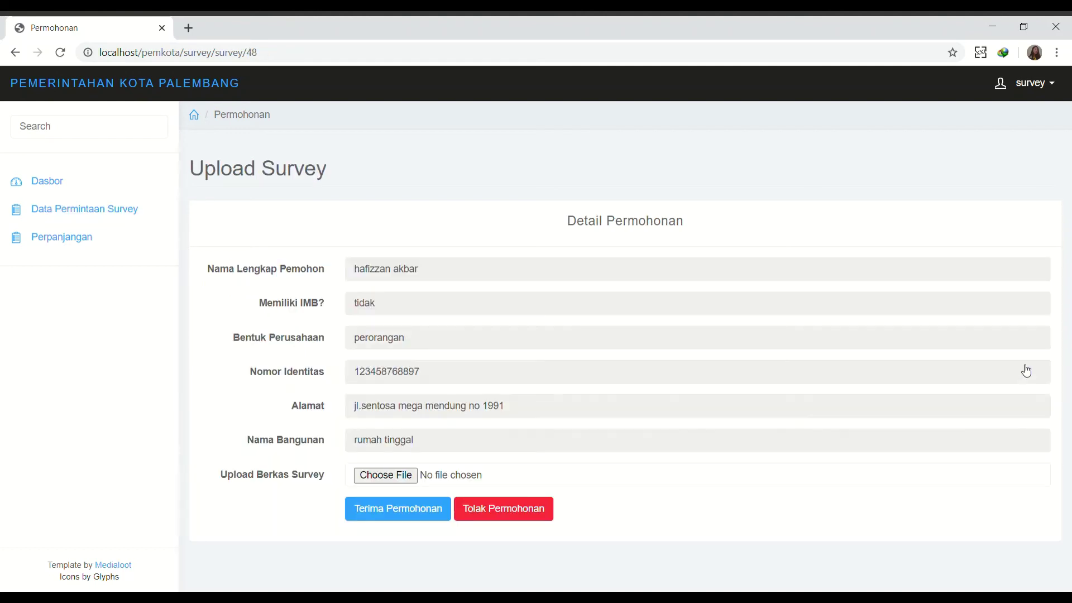
{"action": "left_click", "coordinate": [402, 487]}
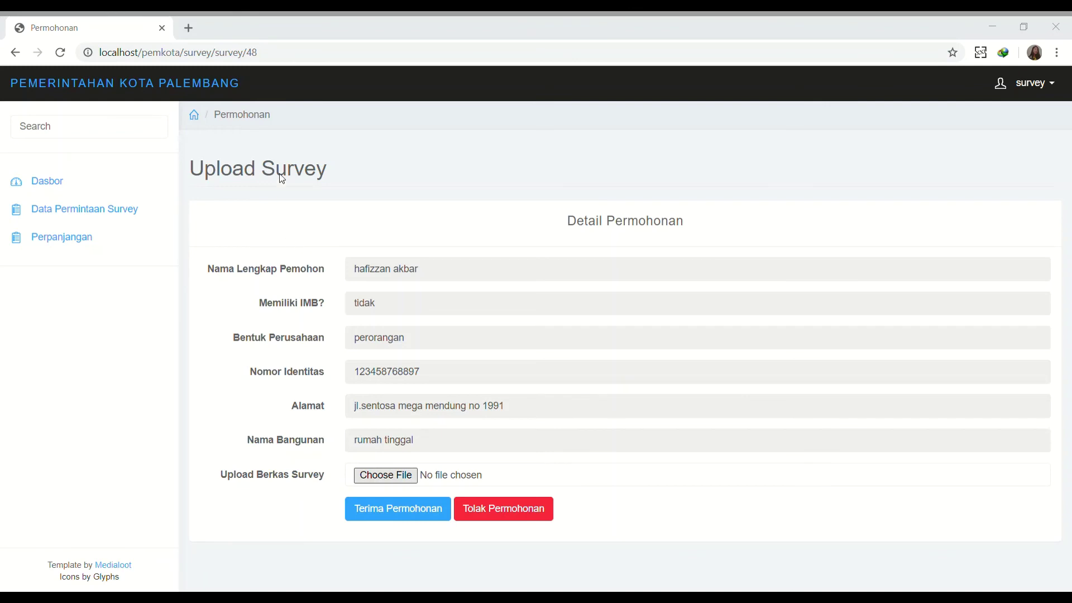
{"action": "double_click", "coordinate": [240, 227]}
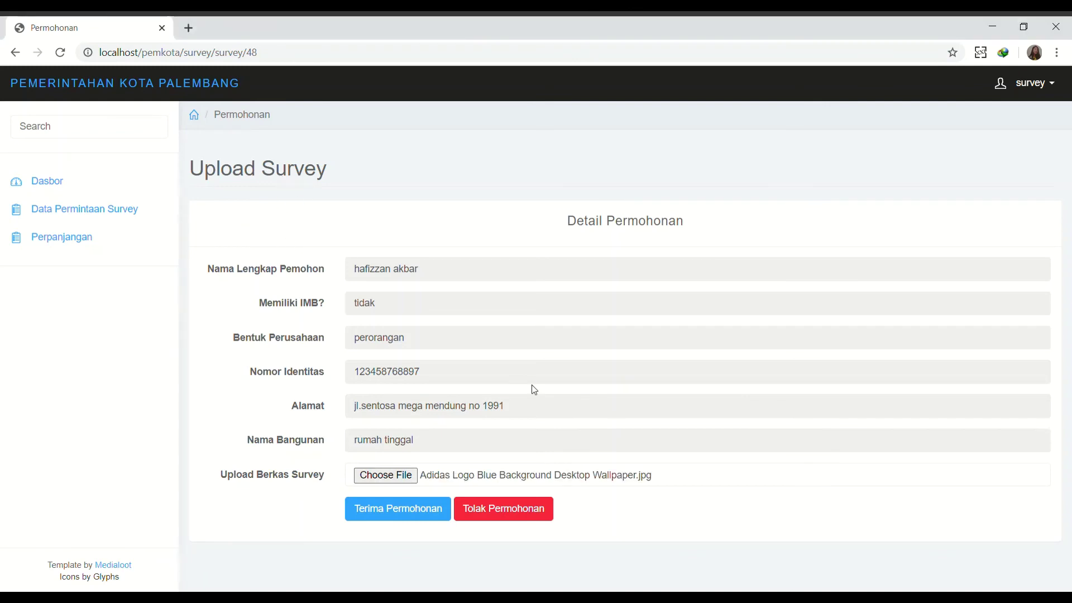
{"action": "left_click", "coordinate": [376, 516]}
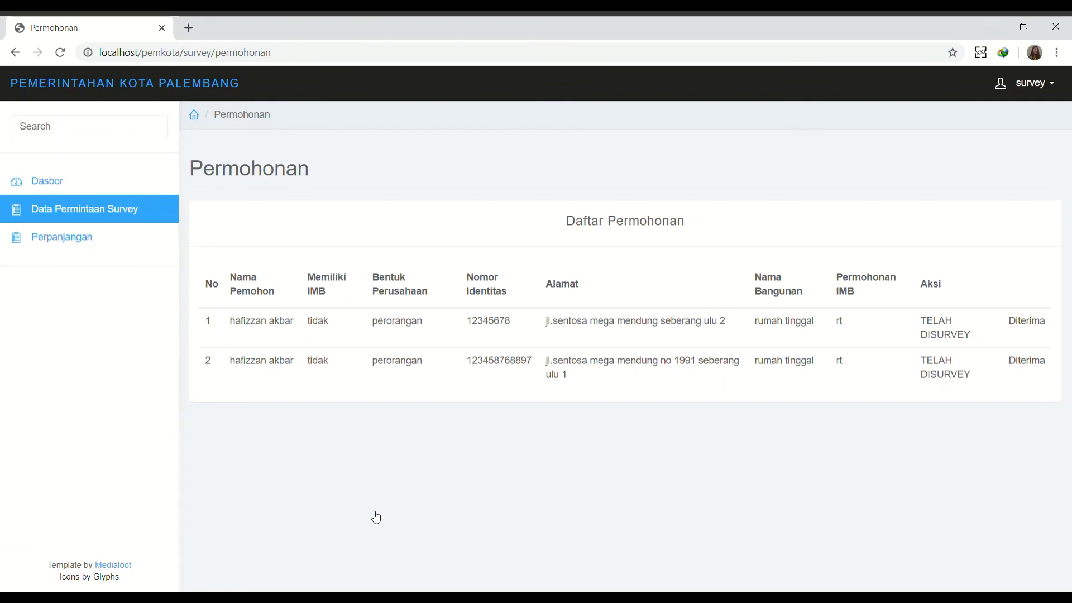
Review the extension requests list, showing the extension TELAH DISURVEY, Ditolak, and open the account menu.
{"action": "left_click", "coordinate": [1044, 85]}
{"action": "left_click", "coordinate": [996, 99]}
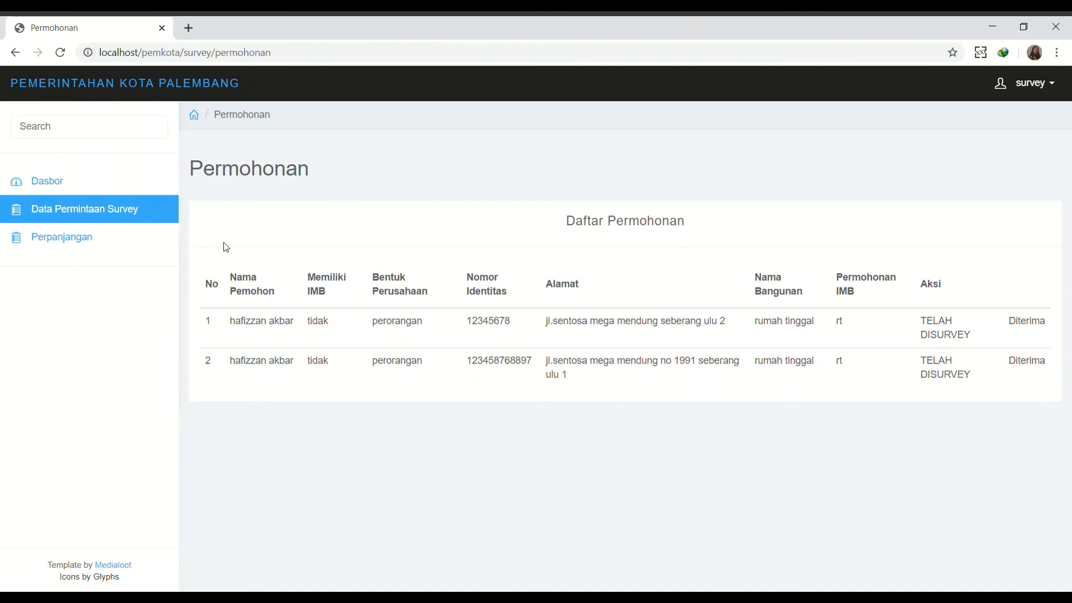
{"action": "left_click", "coordinate": [109, 230]}
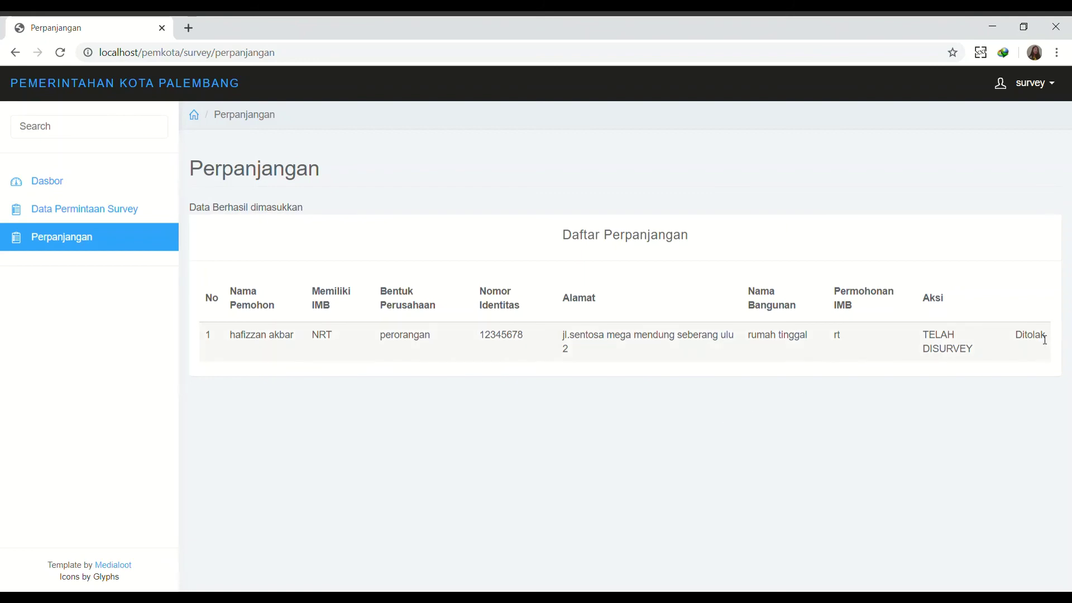
{"action": "left_click", "coordinate": [1032, 85]}
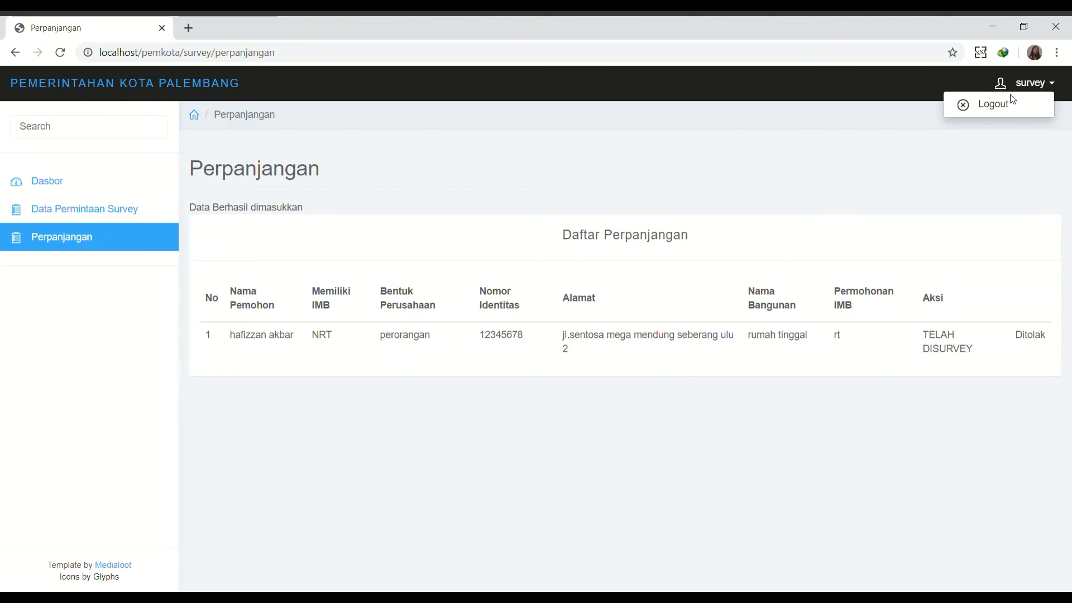
{"action": "left_click", "coordinate": [1012, 101]}
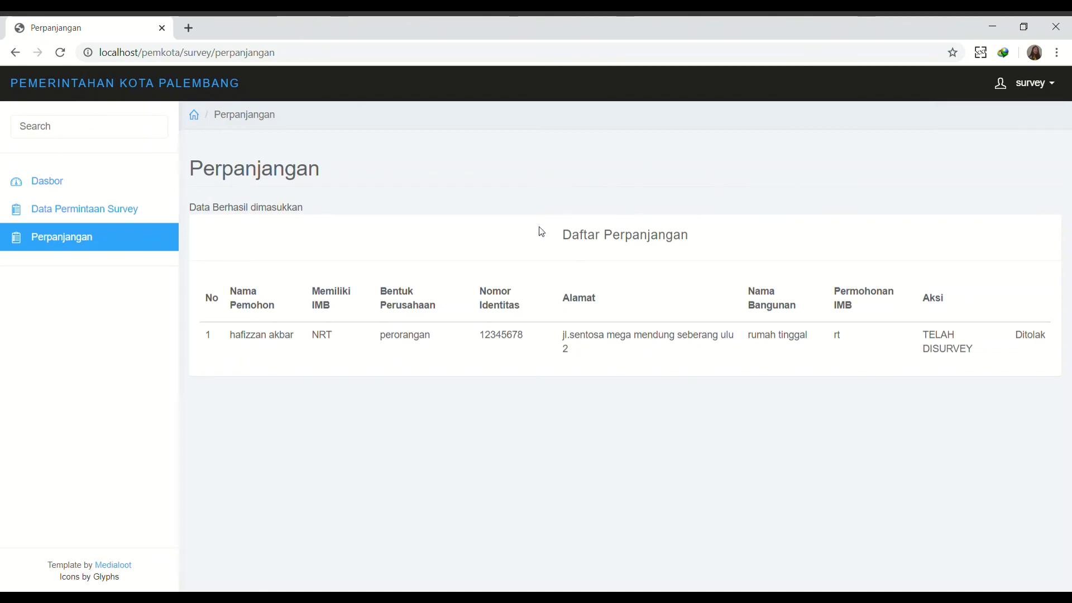
{"action": "left_click", "coordinate": [1036, 86]}
Log out of the survey account and sign in as kabid with its password.
{"action": "left_click", "coordinate": [1014, 103]}
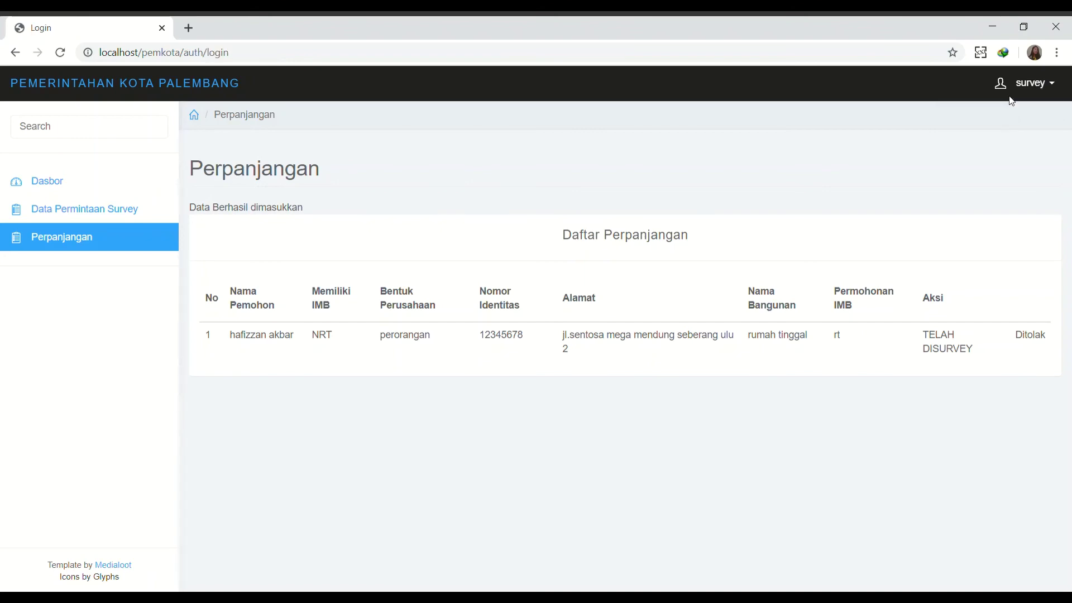
{"action": "type", "text": "kabid"}
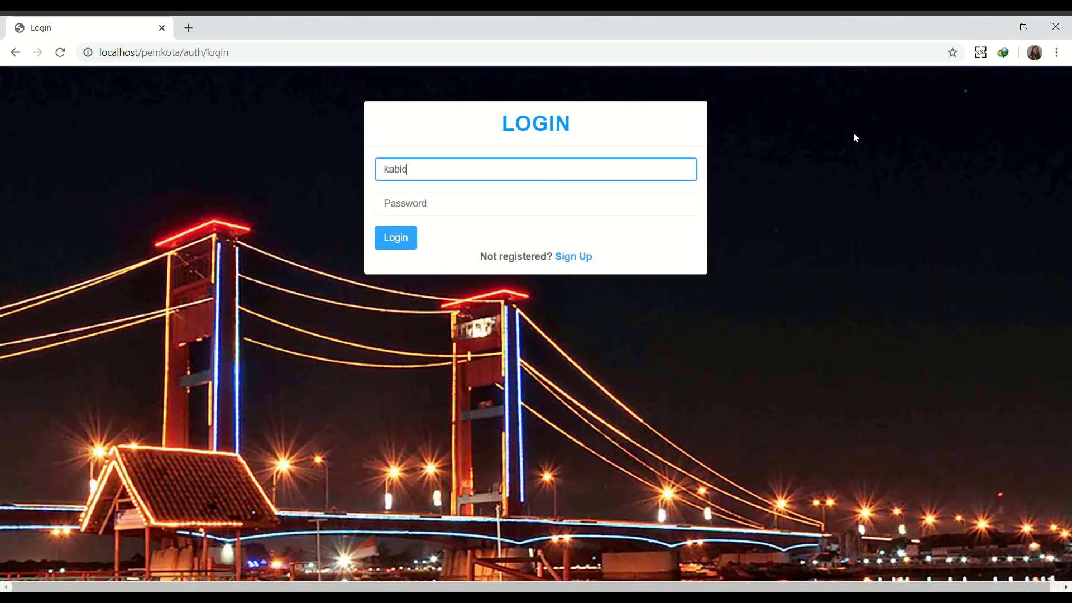
{"action": "key", "text": "Tab"}
{"action": "type", "text": "kab"}
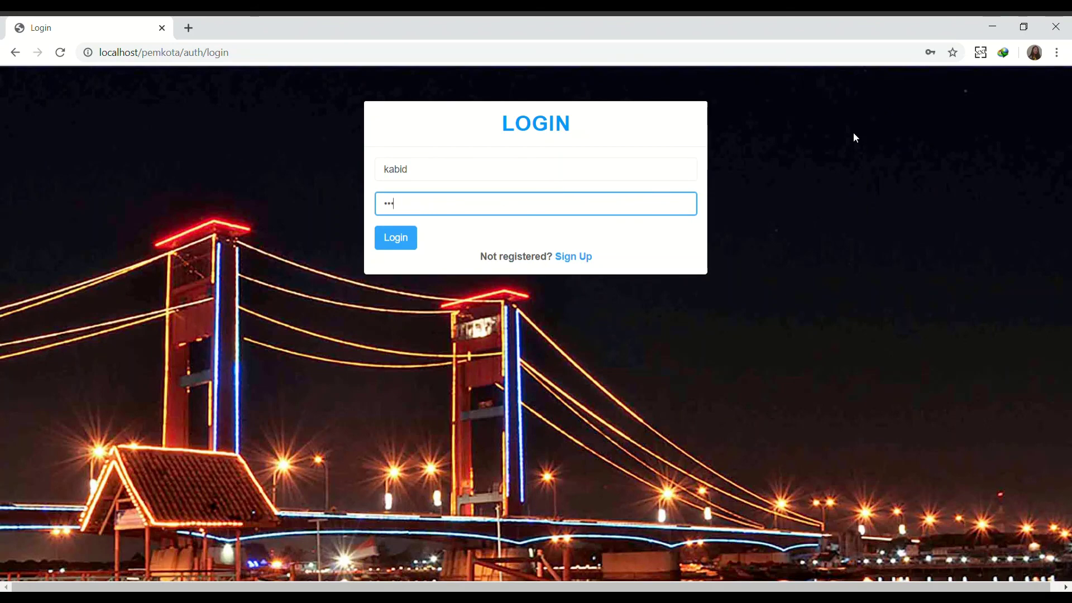
{"action": "key", "text": "Return"}
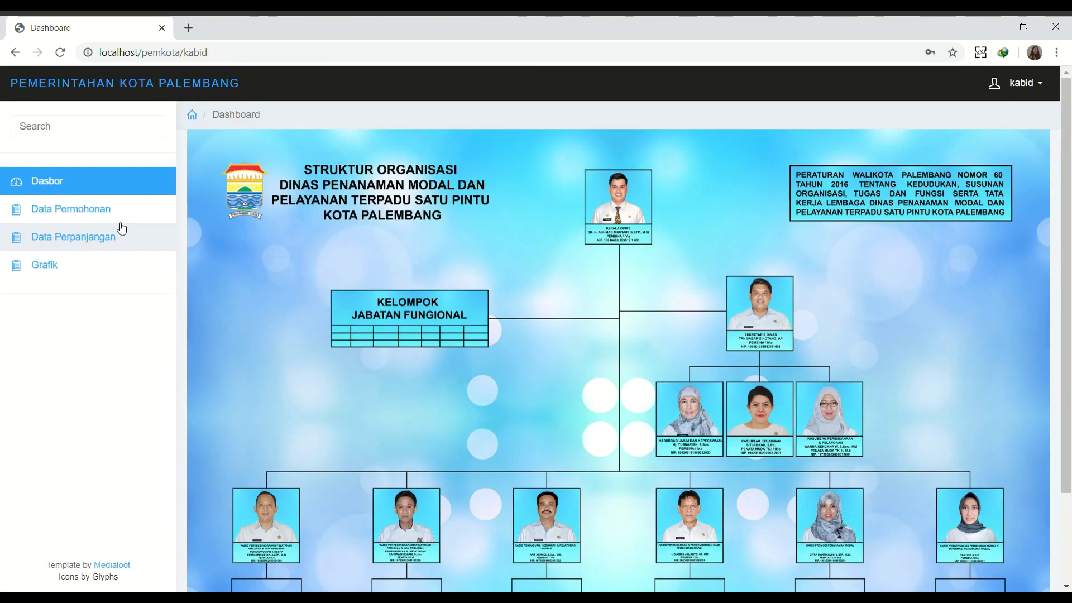
Review the application charts on the Grafik page, then show the Data Permohonan list.
{"action": "left_click", "coordinate": [77, 264]}
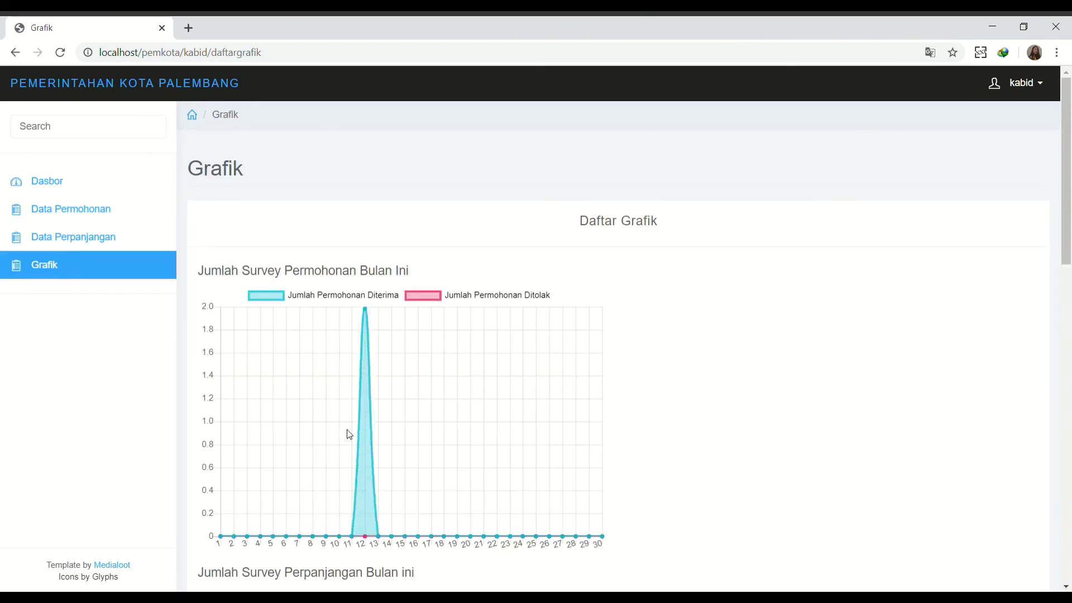
{"action": "scroll", "coordinate": [349, 433], "scroll_direction": "down", "scroll_amount": 10}
{"action": "scroll", "coordinate": [350, 434], "scroll_direction": "down", "scroll_amount": 1}
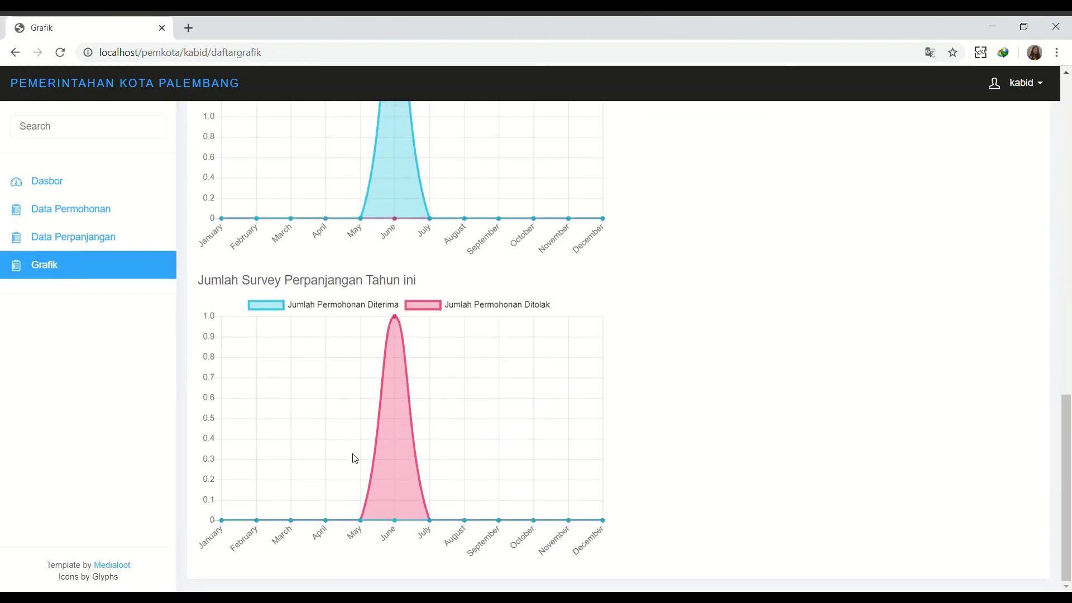
{"action": "scroll", "coordinate": [404, 380], "scroll_direction": "up", "scroll_amount": 12}
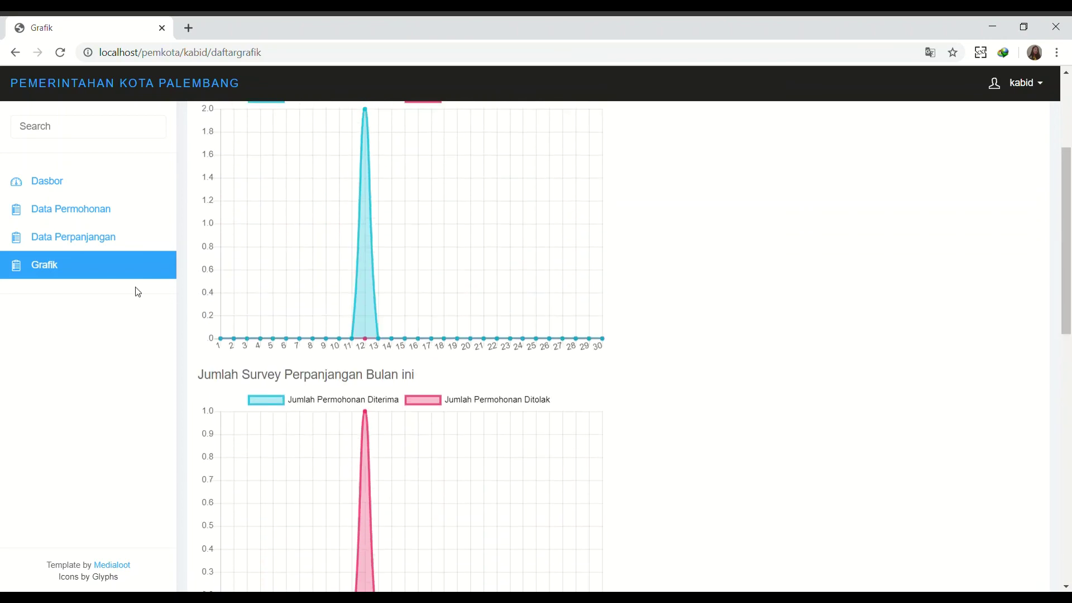
{"action": "left_click", "coordinate": [95, 209]}
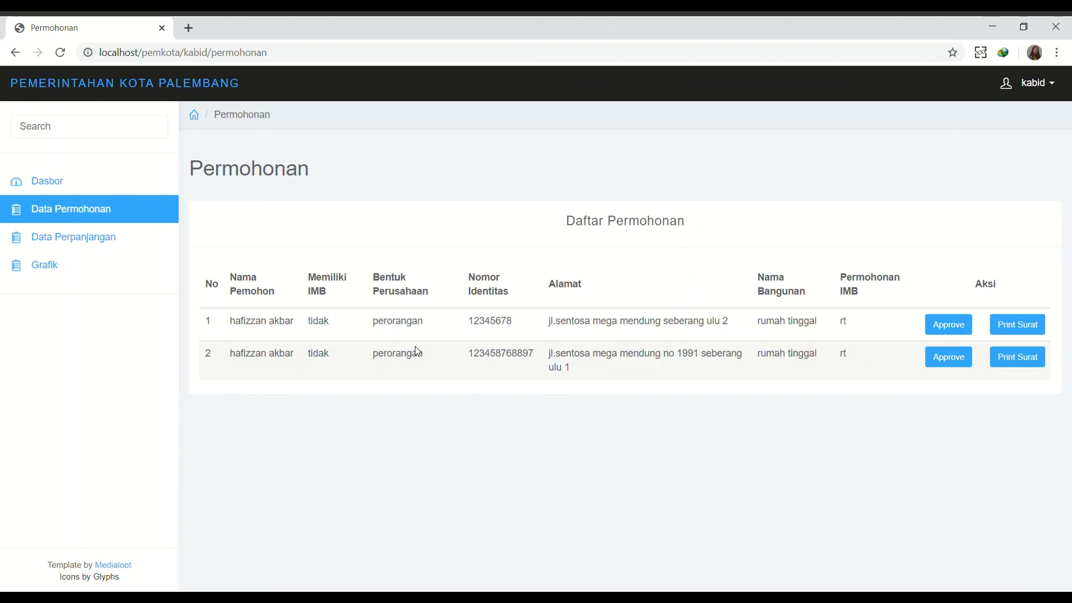
View the uploaded letters of both applications via Print Surat.
{"action": "left_click", "coordinate": [1007, 329]}
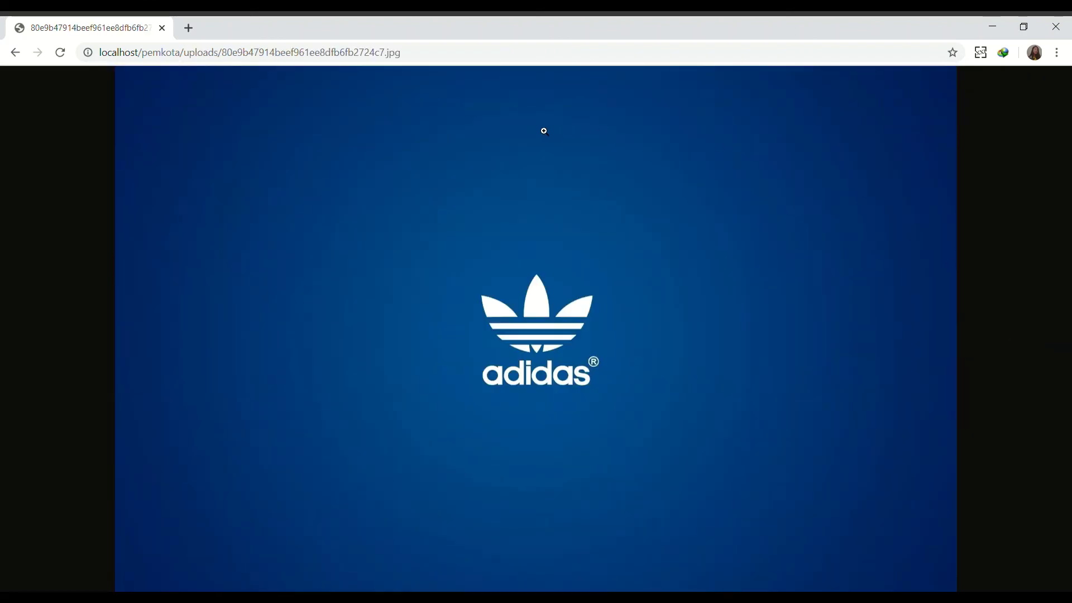
{"action": "left_click", "coordinate": [15, 52]}
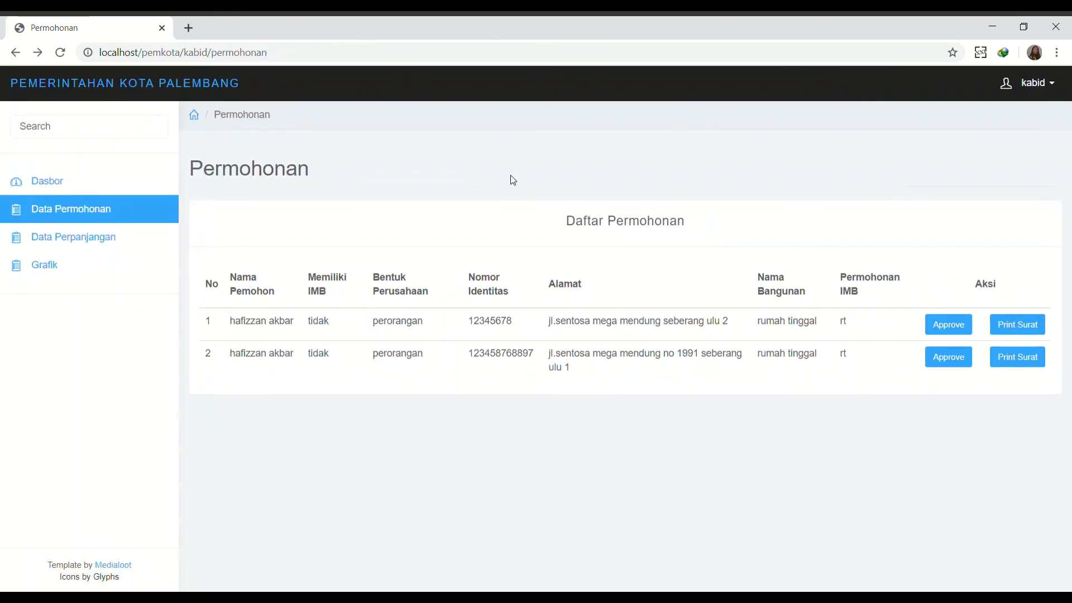
{"action": "left_click", "coordinate": [1025, 370]}
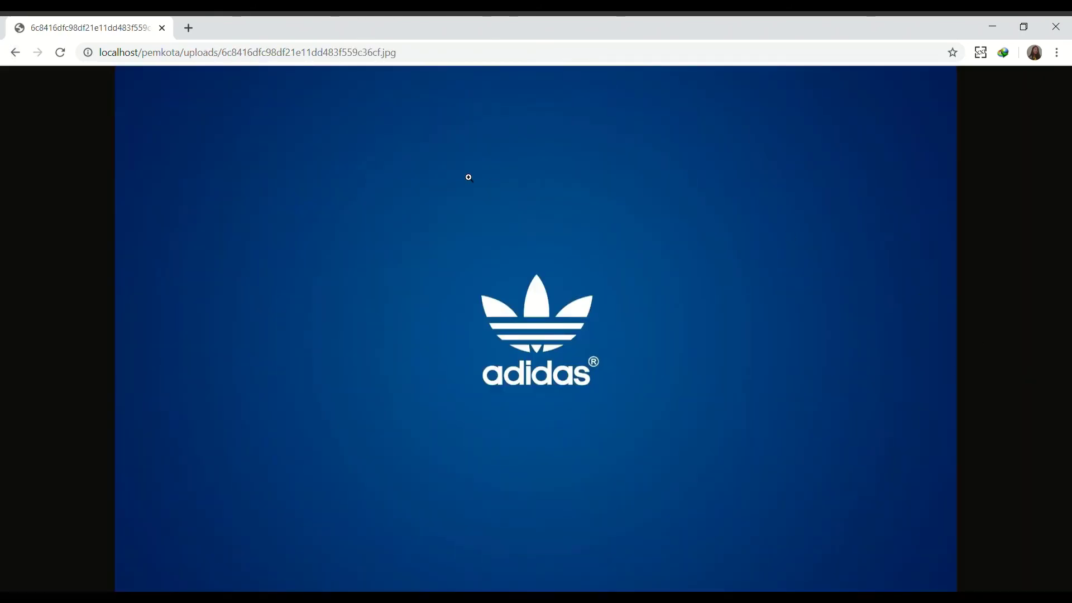
{"action": "left_click", "coordinate": [15, 53]}
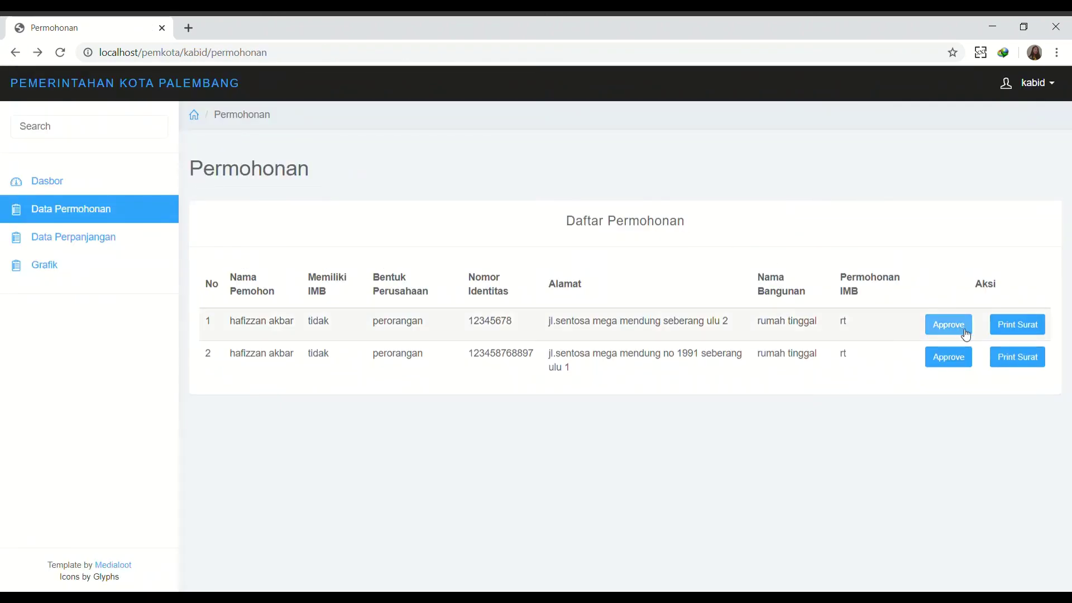
Approve the first application with the Adidas wallpaper image as the approval file, emailing the approval.
{"action": "left_click", "coordinate": [949, 325]}
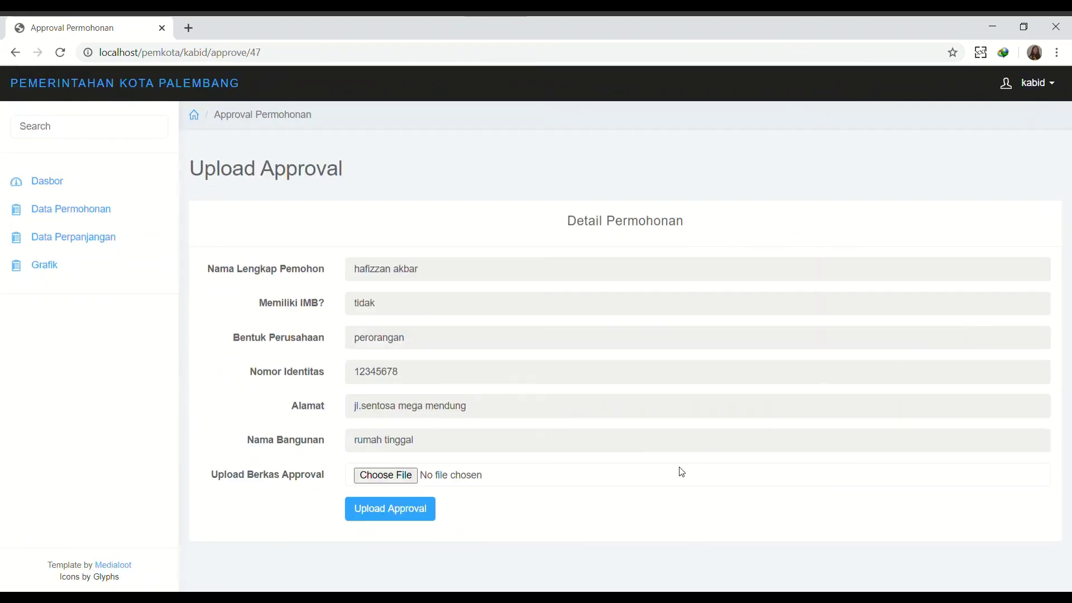
{"action": "left_click", "coordinate": [385, 476]}
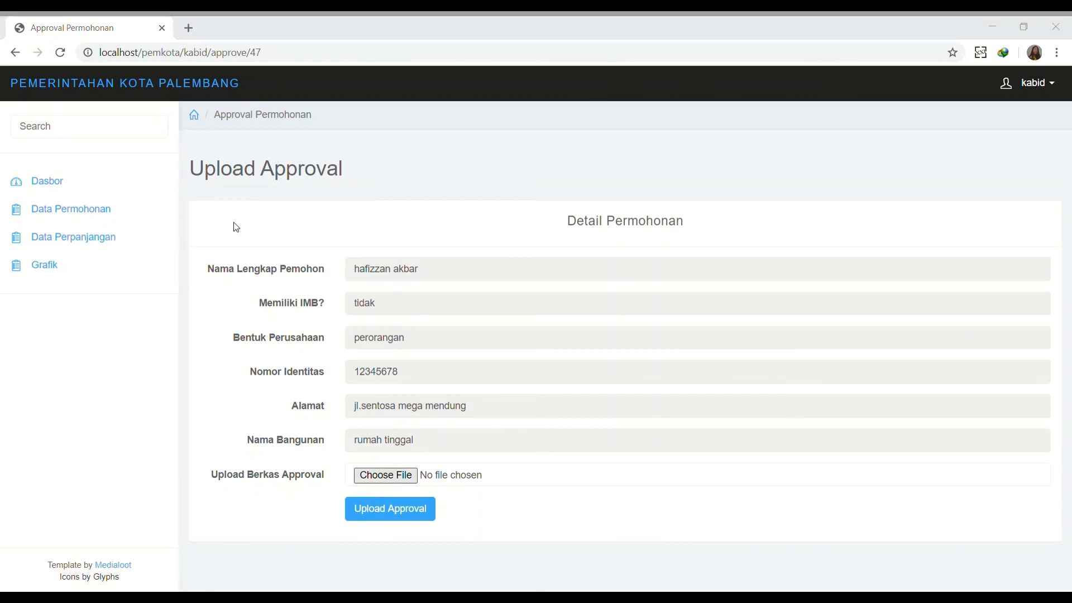
{"action": "double_click", "coordinate": [234, 228]}
{"action": "left_click", "coordinate": [376, 509]}
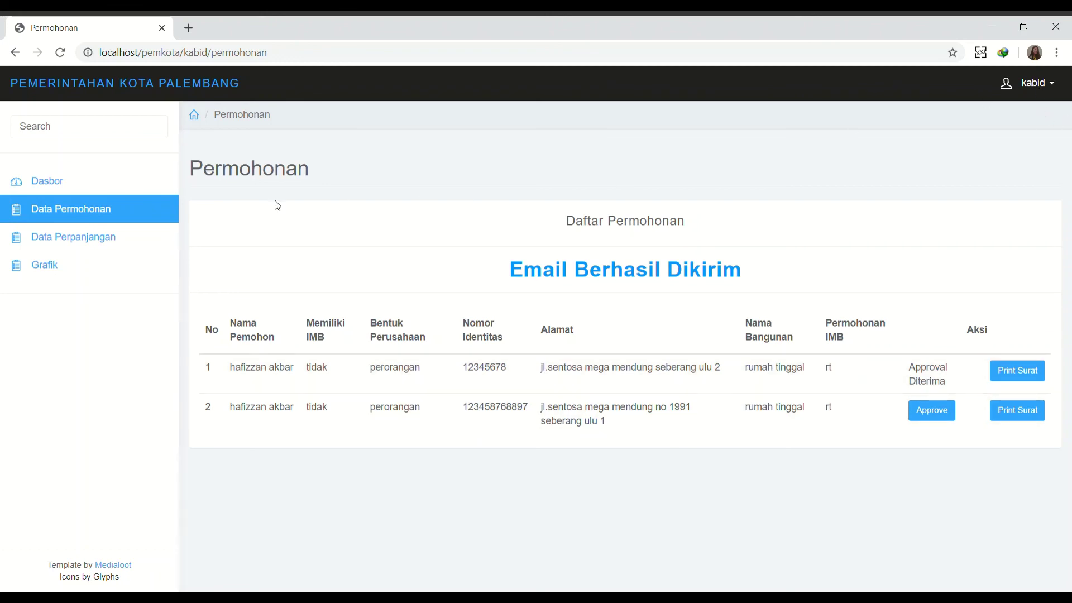
Review the rejected extension's details, then log out of the kabid account.
{"action": "left_click", "coordinate": [117, 242]}
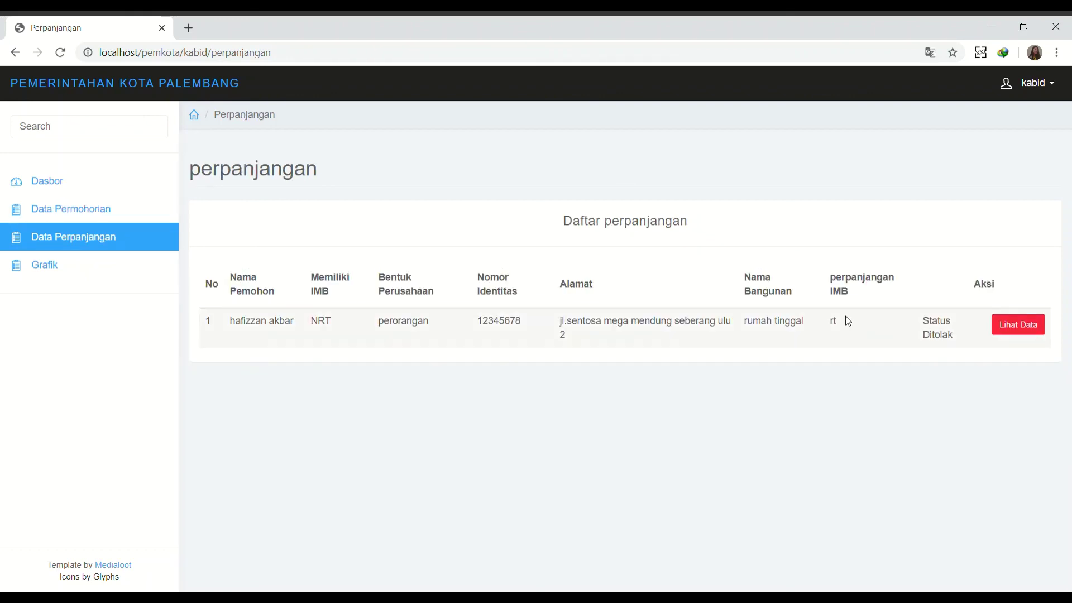
{"action": "left_click", "coordinate": [1019, 324]}
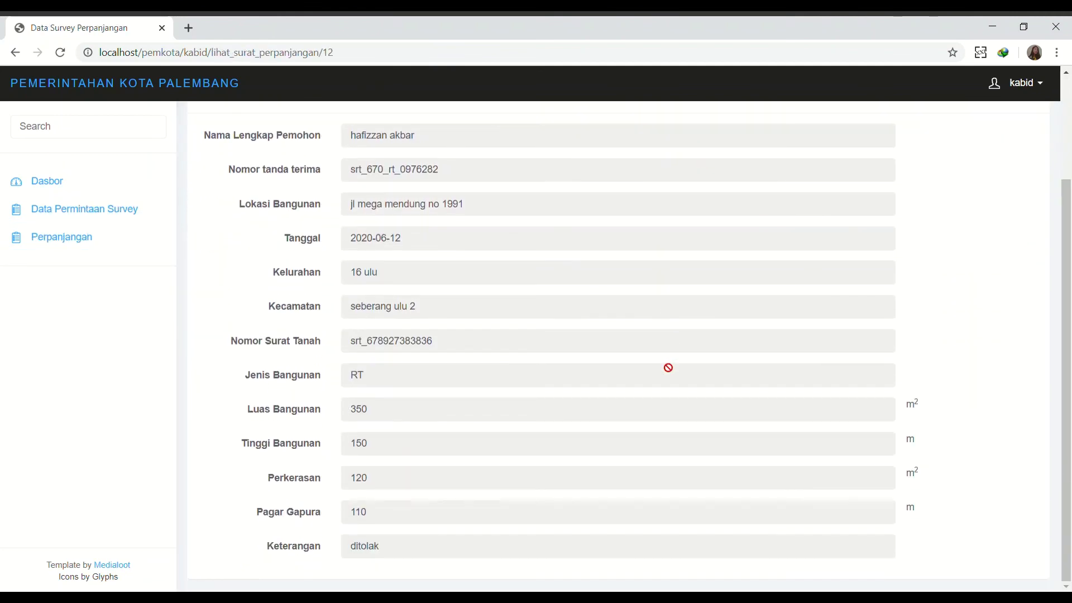
{"action": "scroll", "coordinate": [684, 374], "scroll_direction": "up", "scroll_amount": 2}
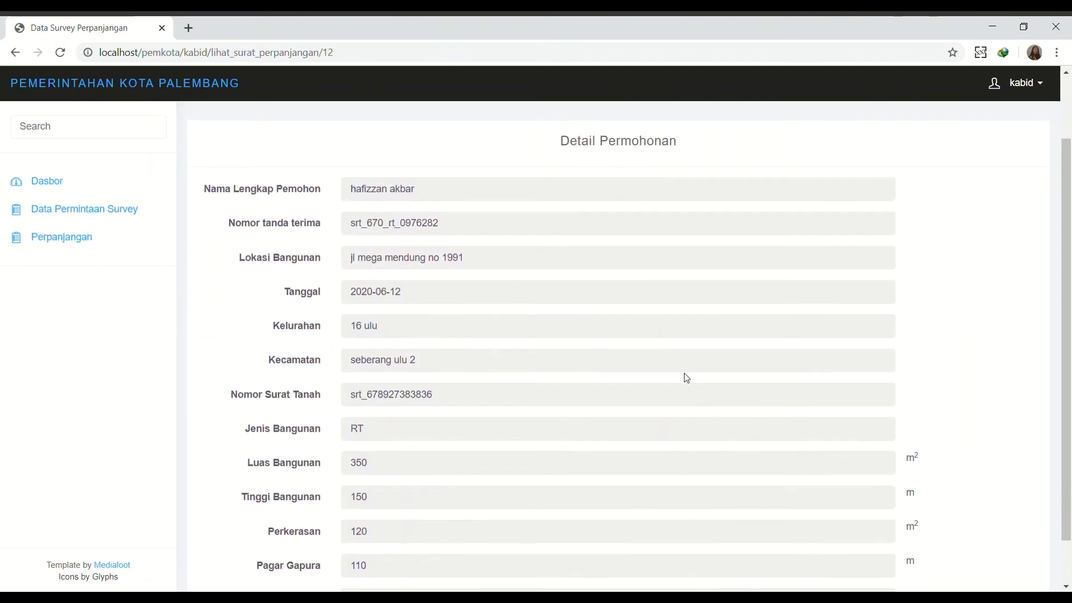
{"action": "scroll", "coordinate": [630, 357], "scroll_direction": "down", "scroll_amount": 3}
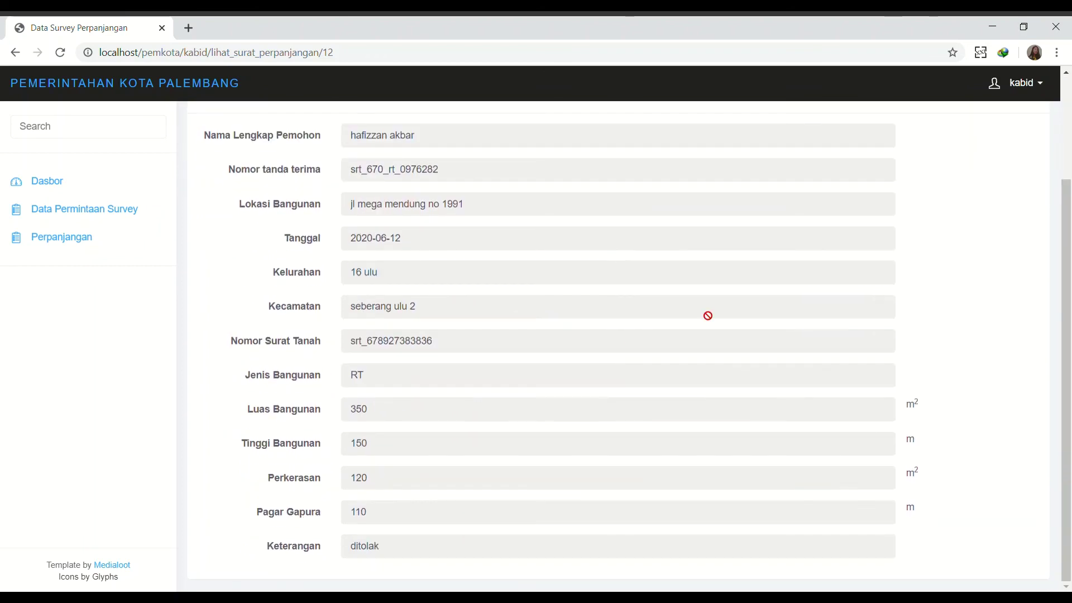
{"action": "left_click", "coordinate": [1028, 94]}
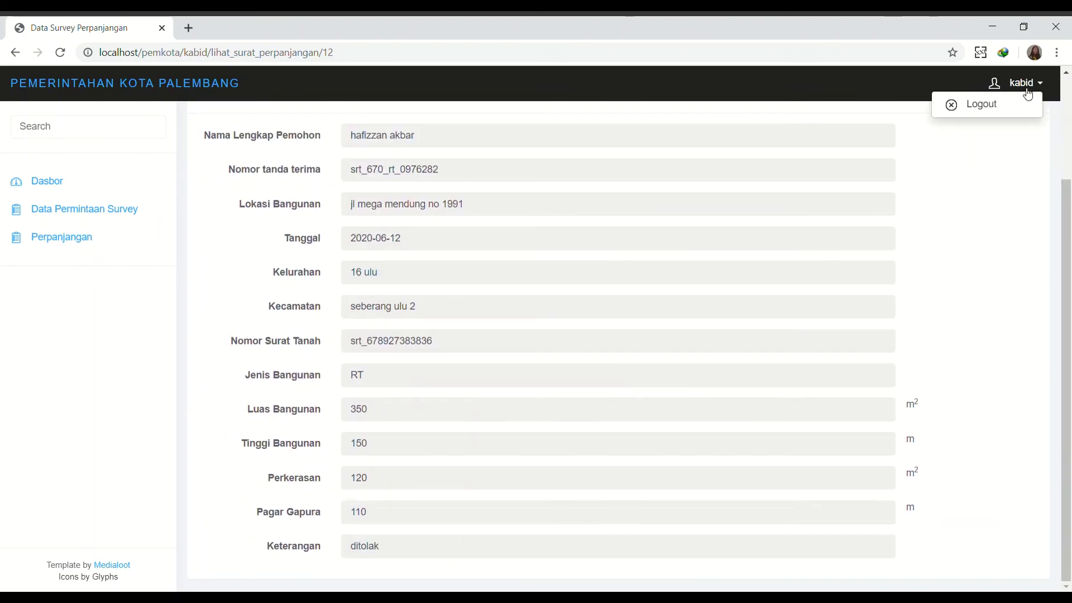
{"action": "left_click", "coordinate": [997, 103]}
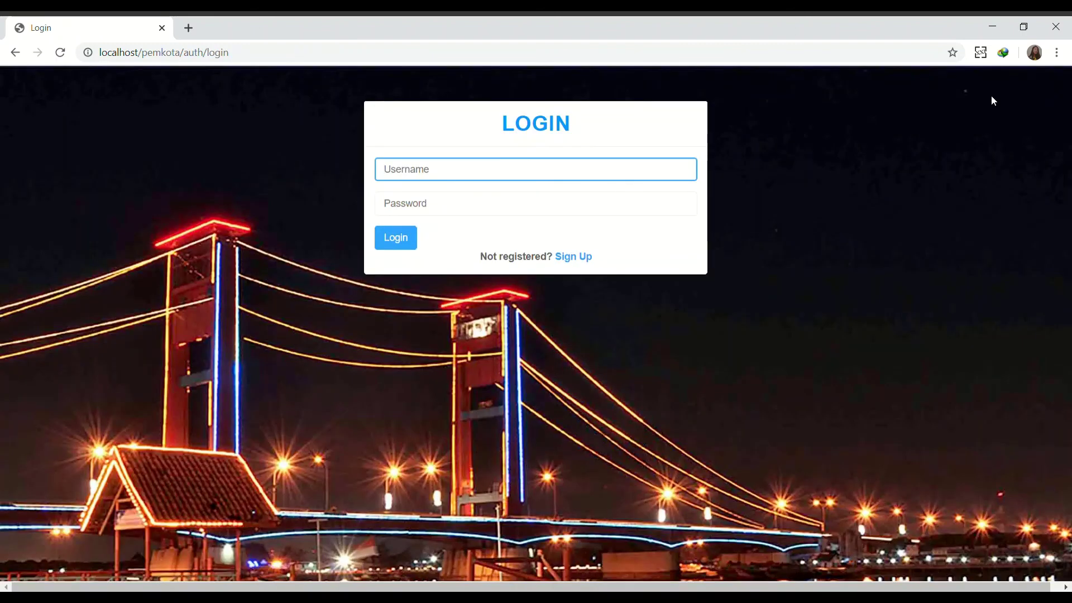